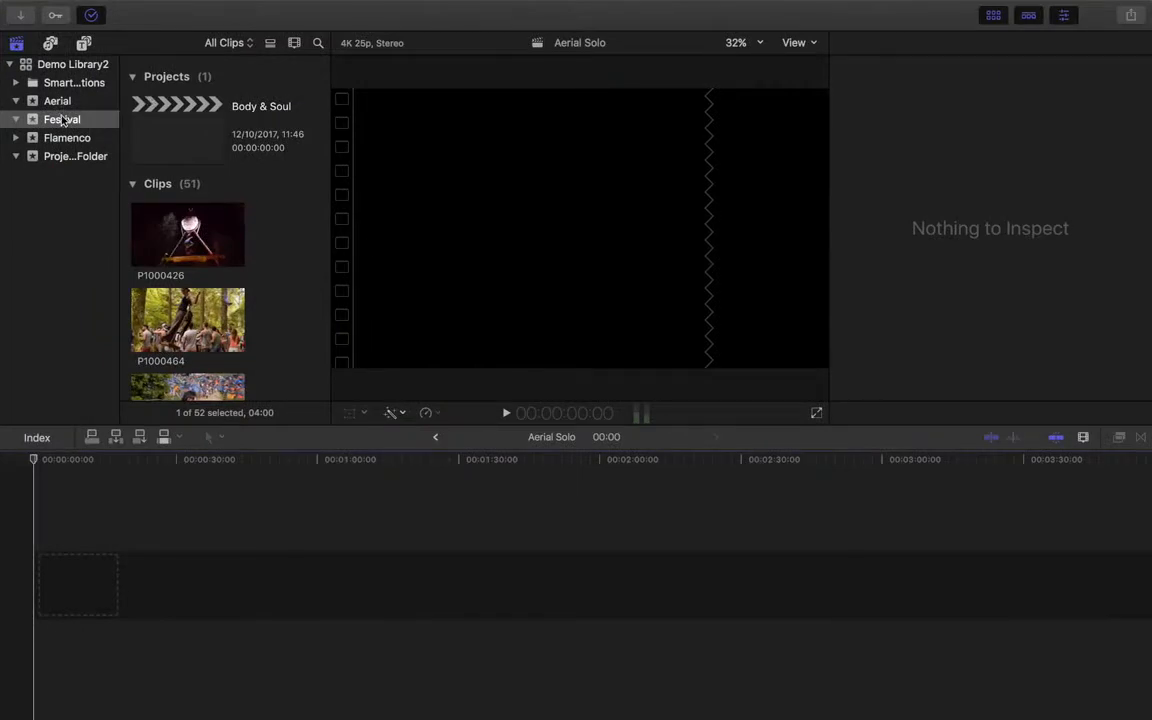
Compare the contents of the Aerial, Festival and Flamenco events, ending with the Festival event.
{"action": "left_click", "coordinate": [58, 103]}
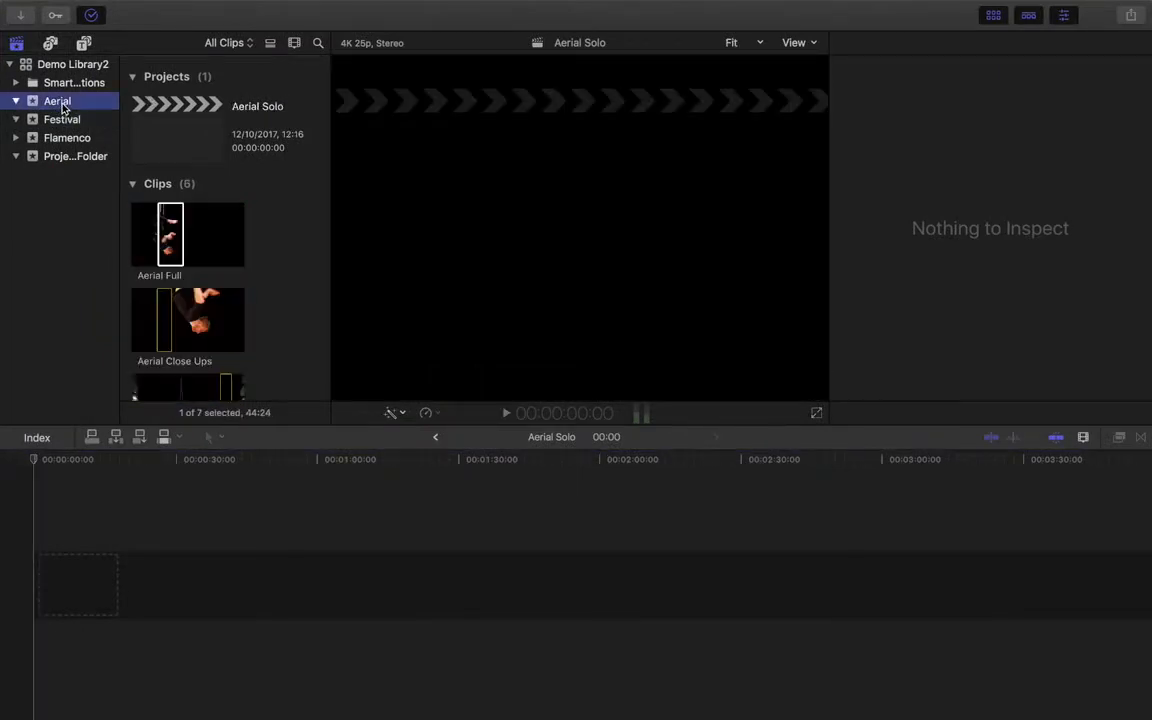
{"action": "left_click", "coordinate": [62, 120]}
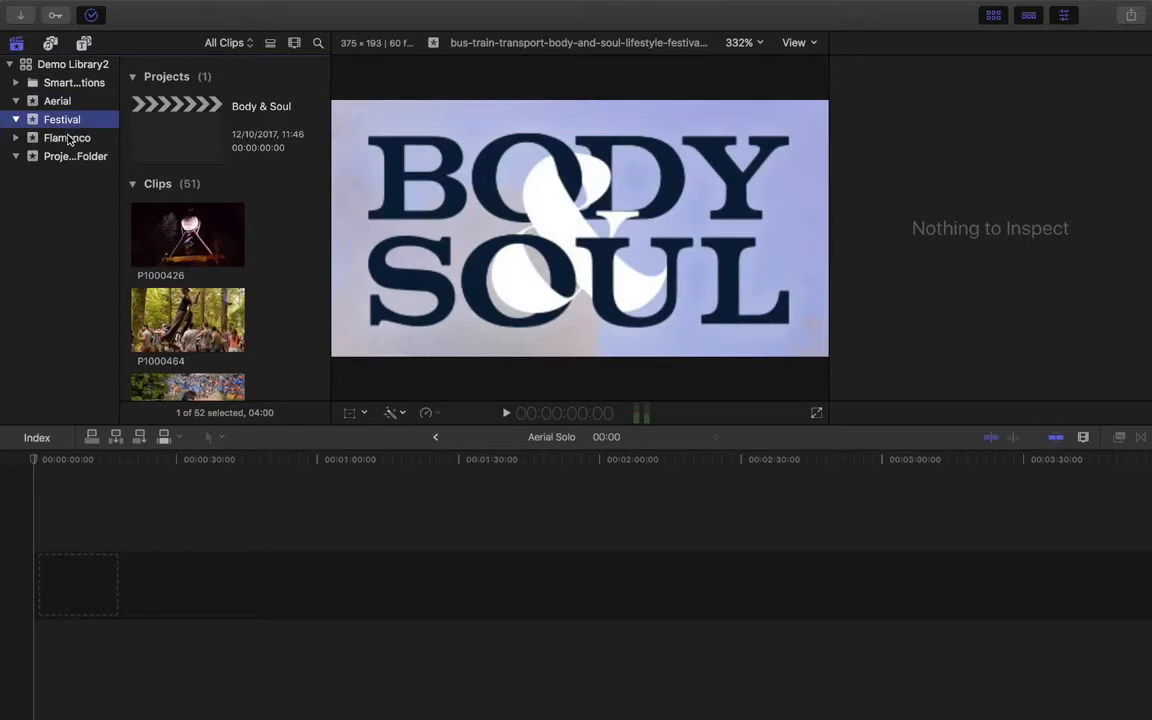
{"action": "left_click", "coordinate": [69, 140]}
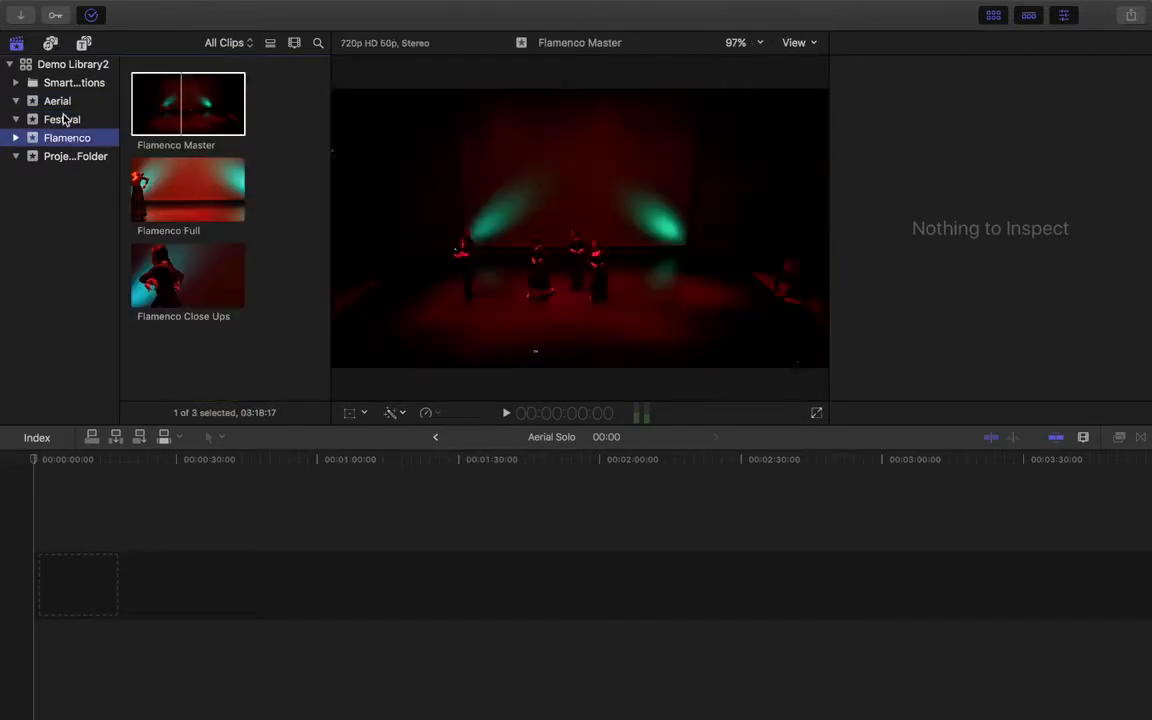
{"action": "left_click", "coordinate": [63, 120]}
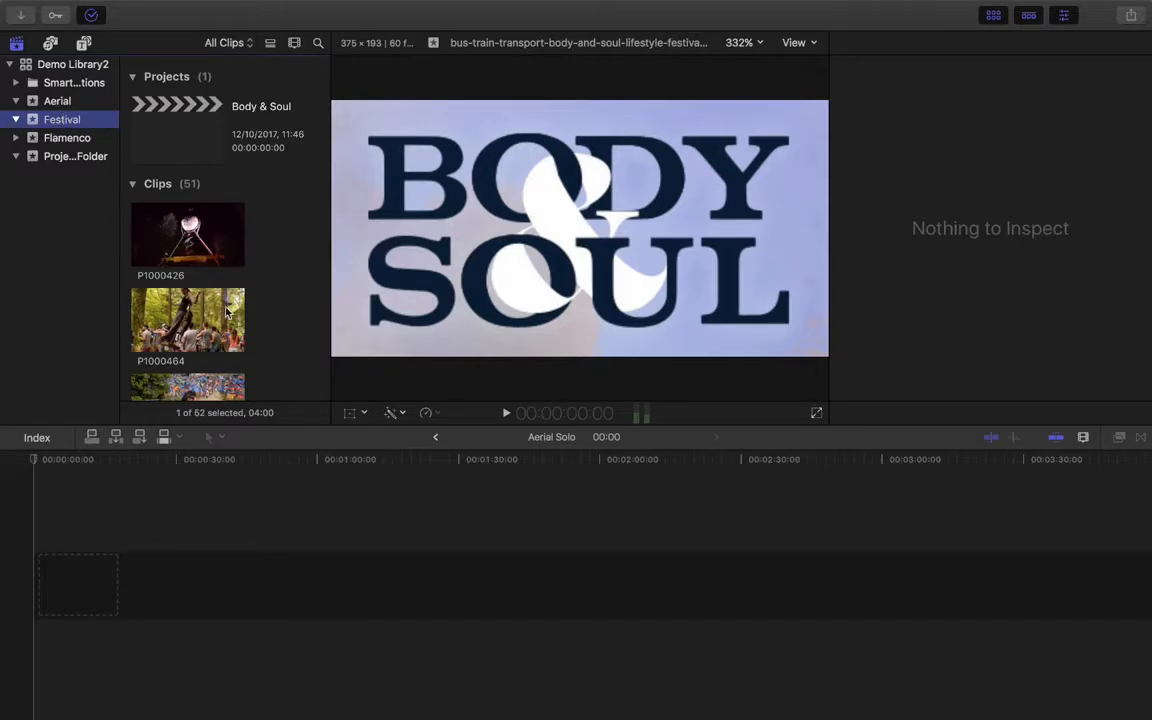
{"action": "left_click", "coordinate": [48, 121]}
Look through the Festival event's clips, preview P1000826, and return to the start of the clip list.
{"action": "scroll", "coordinate": [178, 302], "scroll_direction": "down", "scroll_amount": 20}
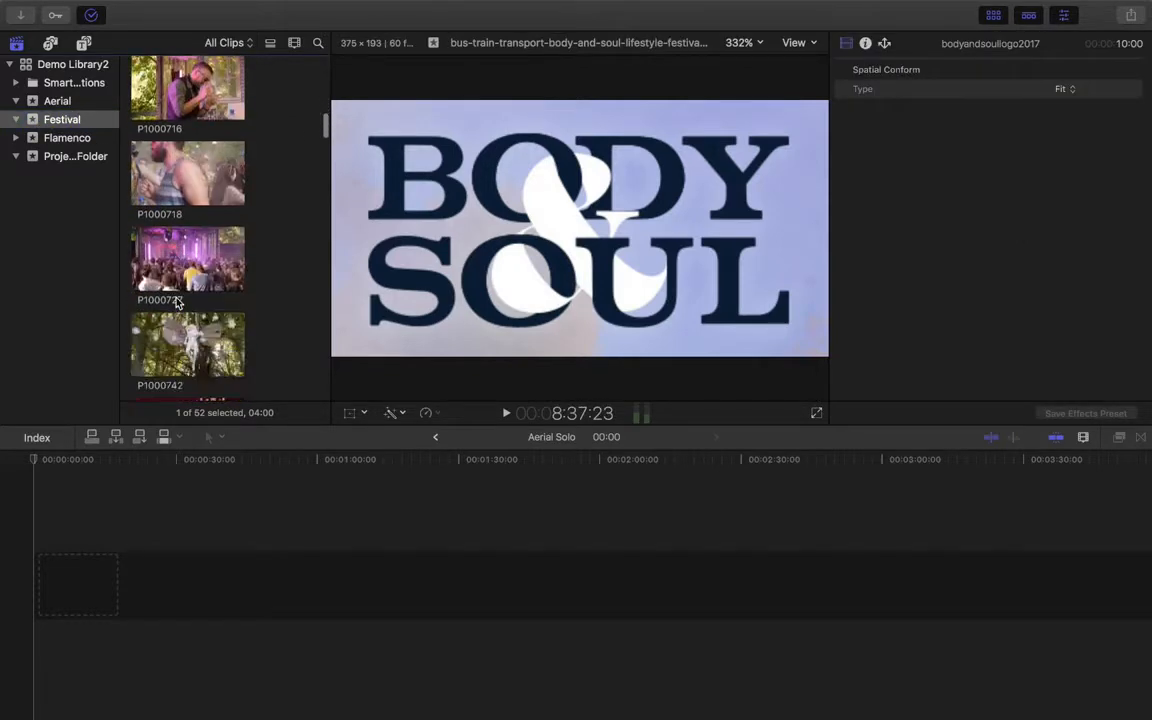
{"action": "scroll", "coordinate": [177, 302], "scroll_direction": "up", "scroll_amount": 10}
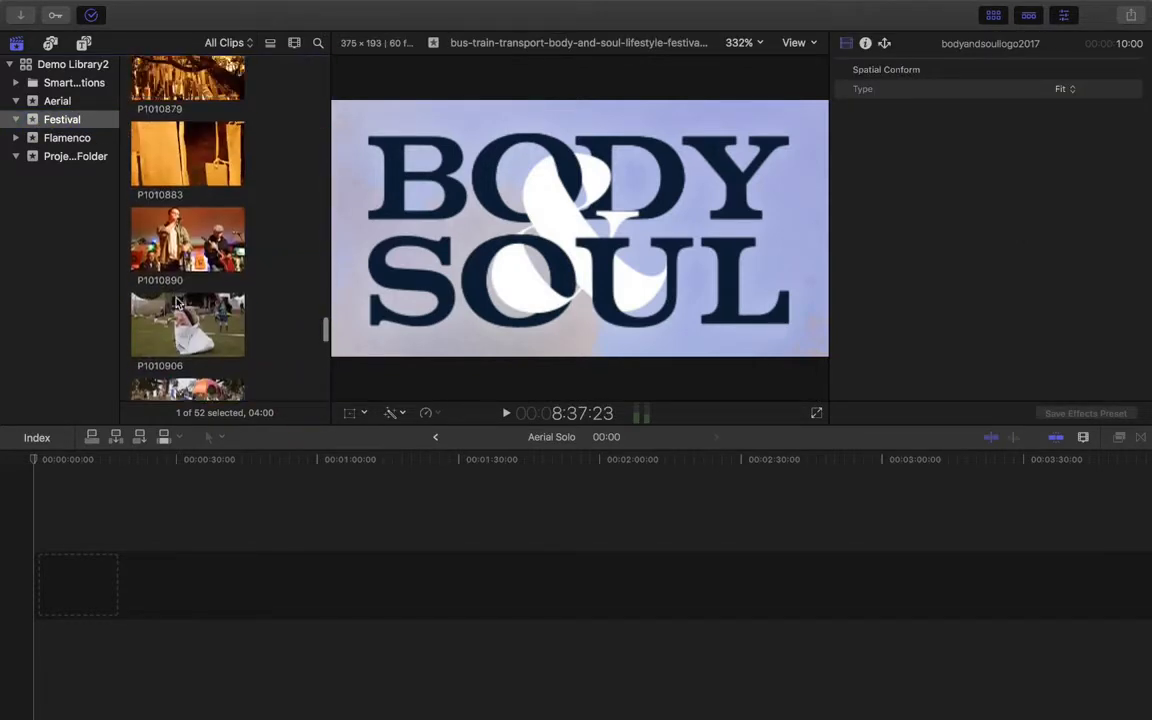
{"action": "scroll", "coordinate": [200, 245], "scroll_direction": "up", "scroll_amount": 5}
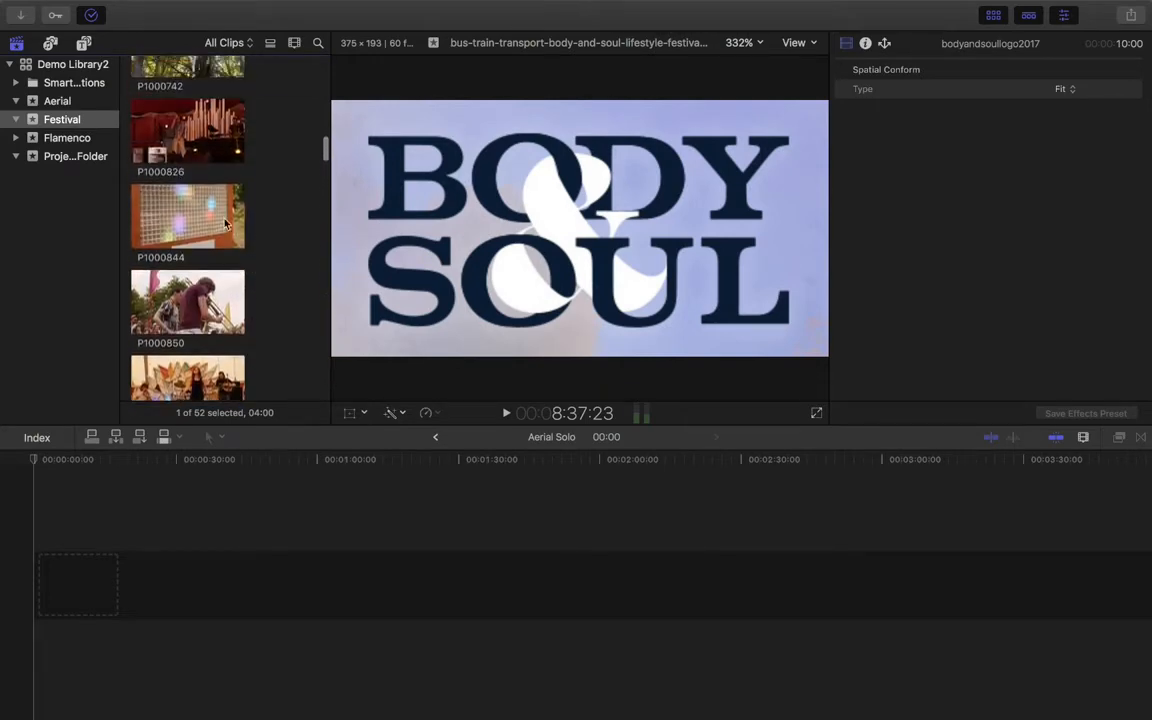
{"action": "left_click", "coordinate": [160, 150]}
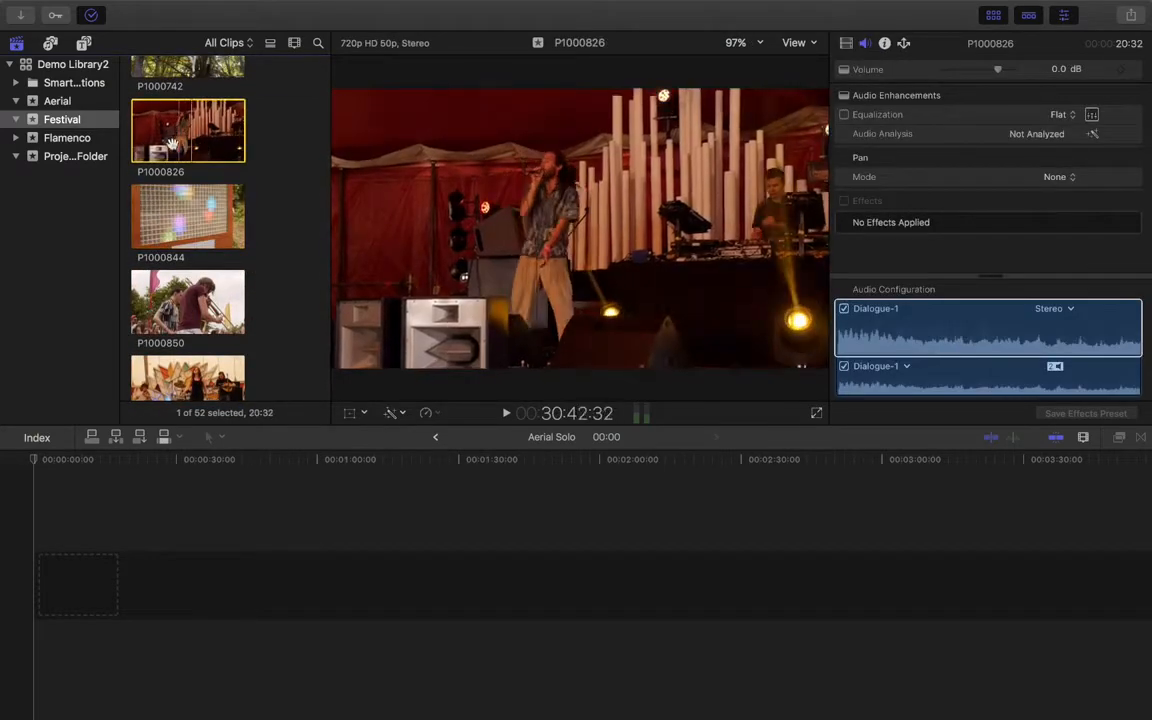
{"action": "scroll", "coordinate": [170, 250], "scroll_direction": "up", "scroll_amount": 10}
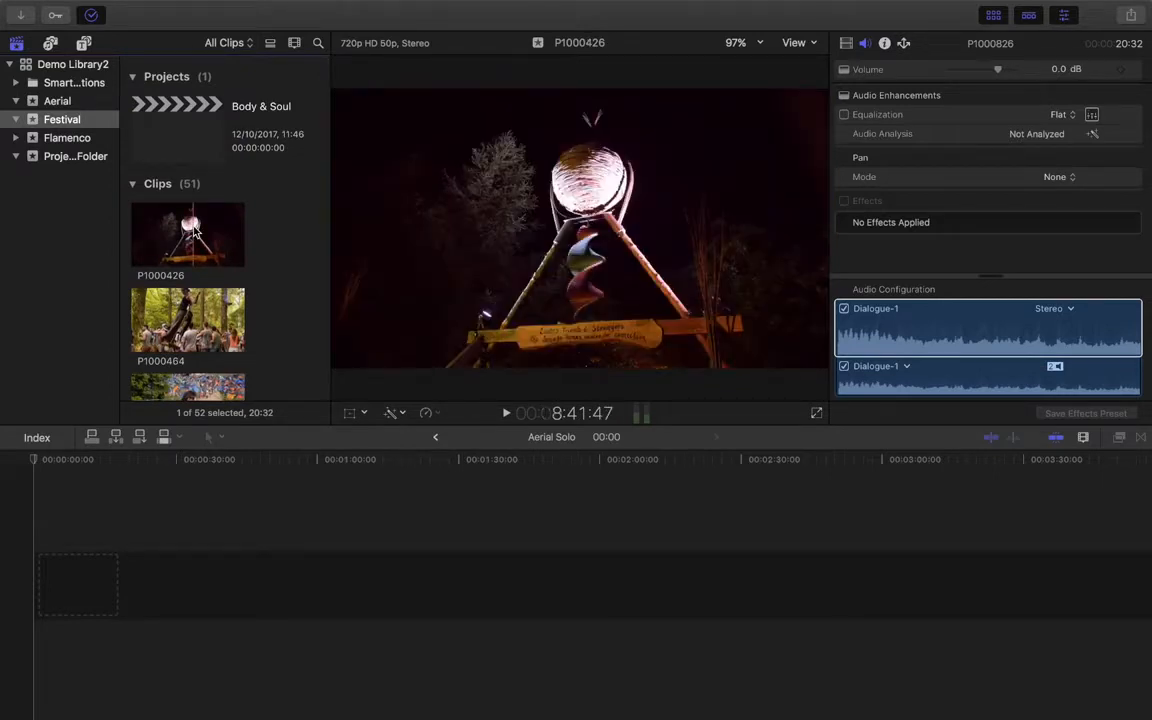
Preview the Festival clips P1000426, P1000464, P1000694, P1000700 and P1000697 to compare their kinds of shot.
{"action": "left_click", "coordinate": [197, 250]}
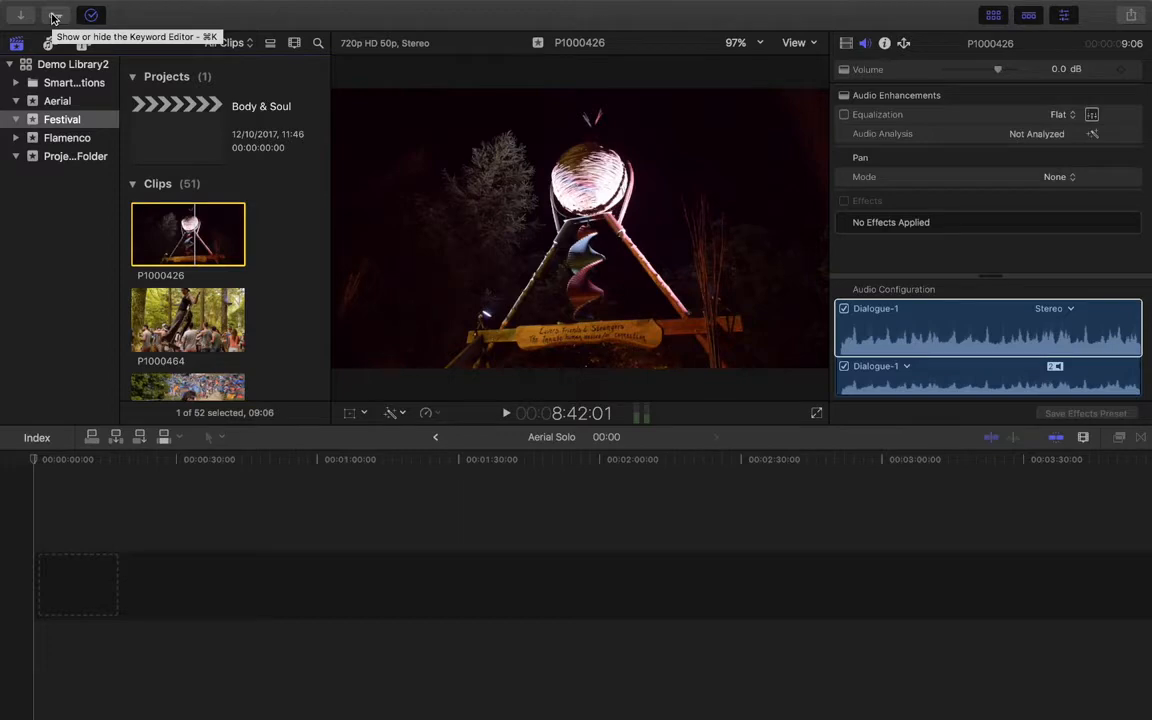
{"action": "left_click", "coordinate": [208, 312]}
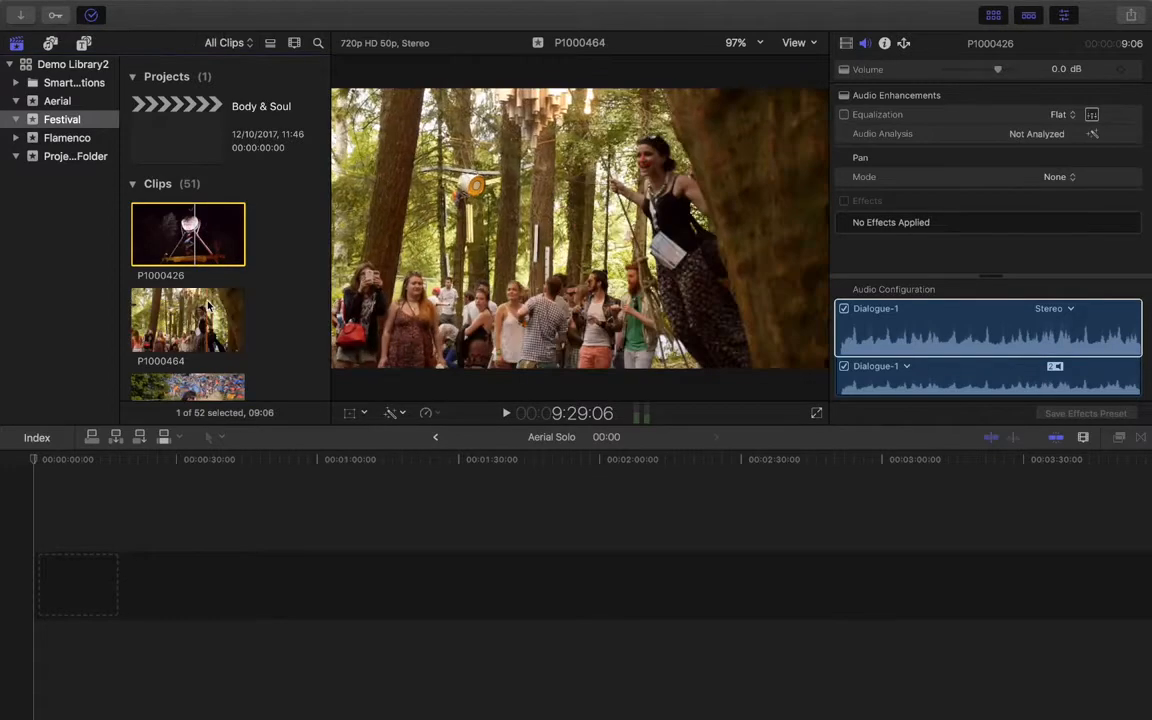
{"action": "scroll", "coordinate": [208, 312], "scroll_direction": "down", "scroll_amount": 10}
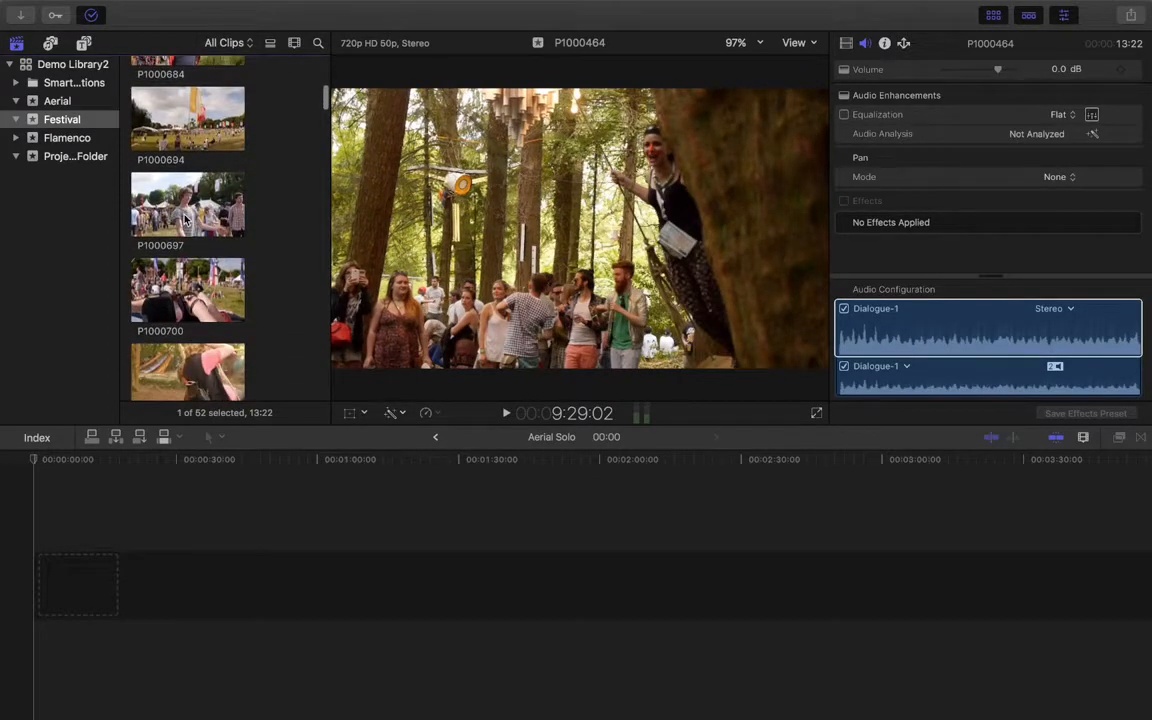
{"action": "left_click", "coordinate": [190, 175]}
{"action": "left_click", "coordinate": [196, 128]}
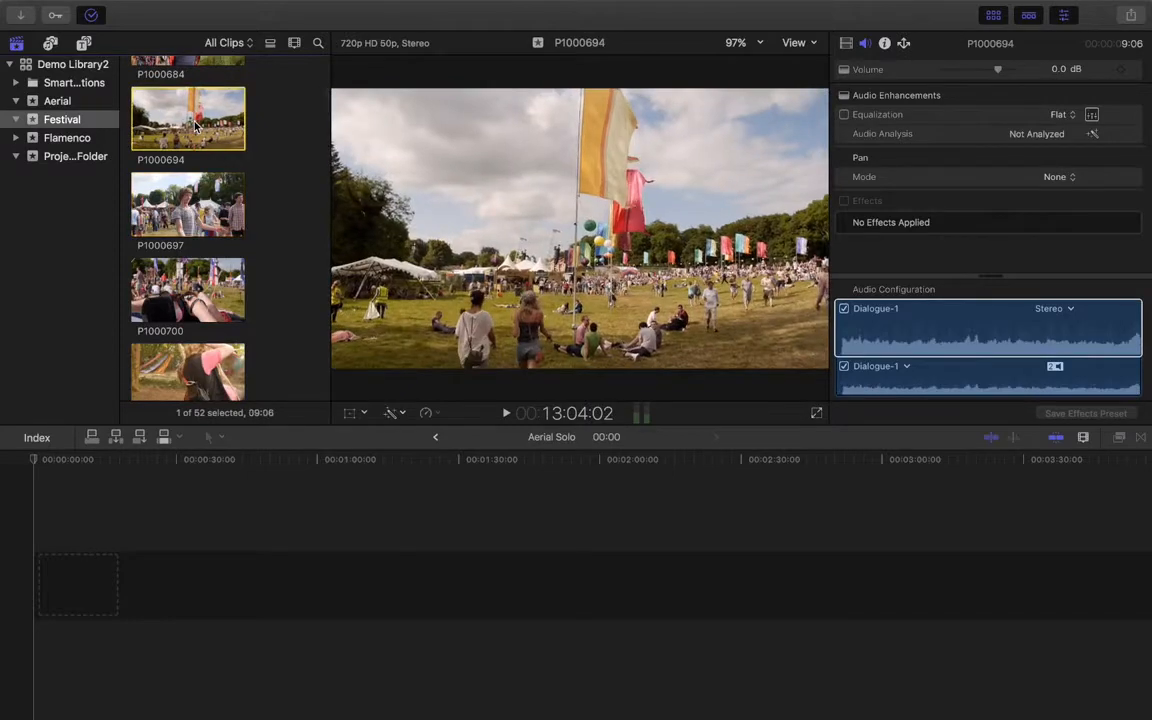
{"action": "left_click", "coordinate": [208, 298]}
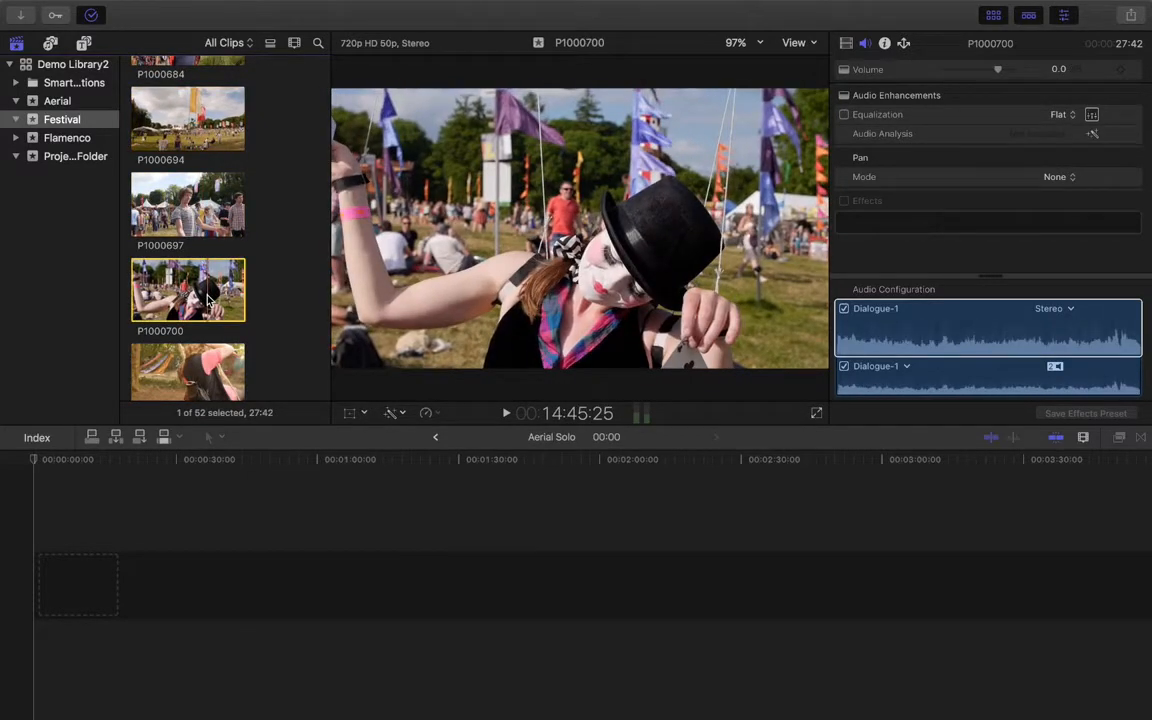
{"action": "left_click", "coordinate": [194, 230]}
{"action": "scroll", "coordinate": [199, 229], "scroll_direction": "up", "scroll_amount": 2}
{"action": "scroll", "coordinate": [199, 229], "scroll_direction": "up", "scroll_amount": 2}
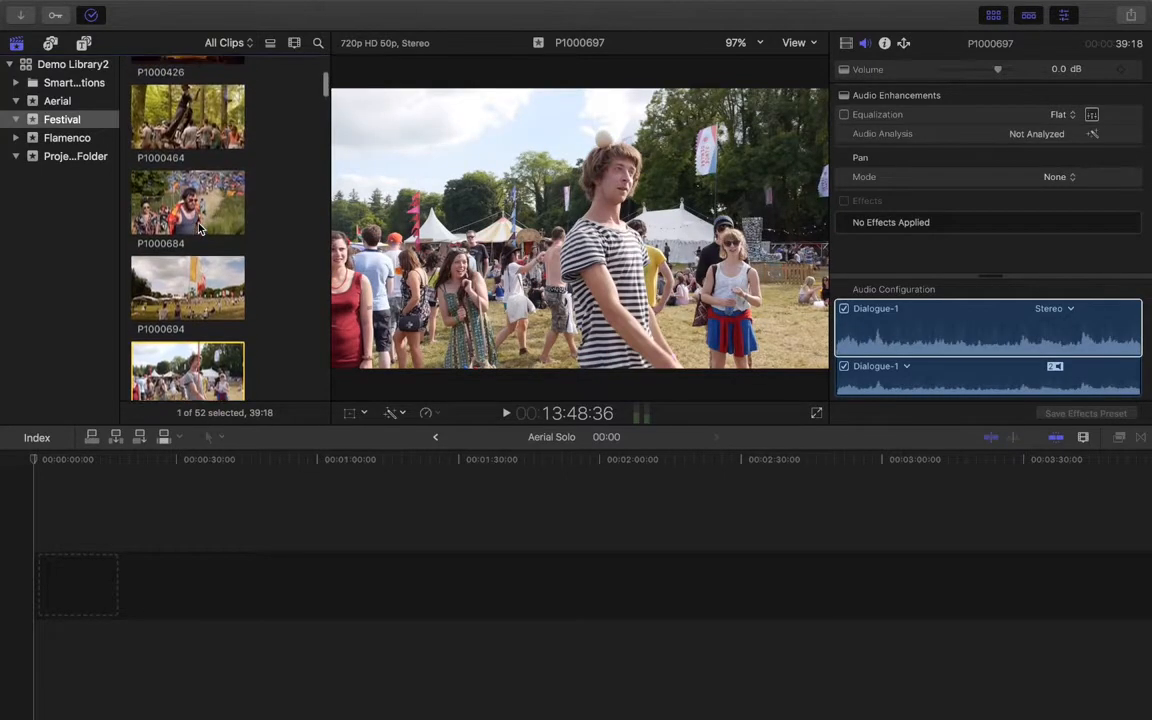
Preview the wide shots P1000694 and P1000727 and skim the following Festival clips through P1000883.
{"action": "left_click", "coordinate": [178, 313]}
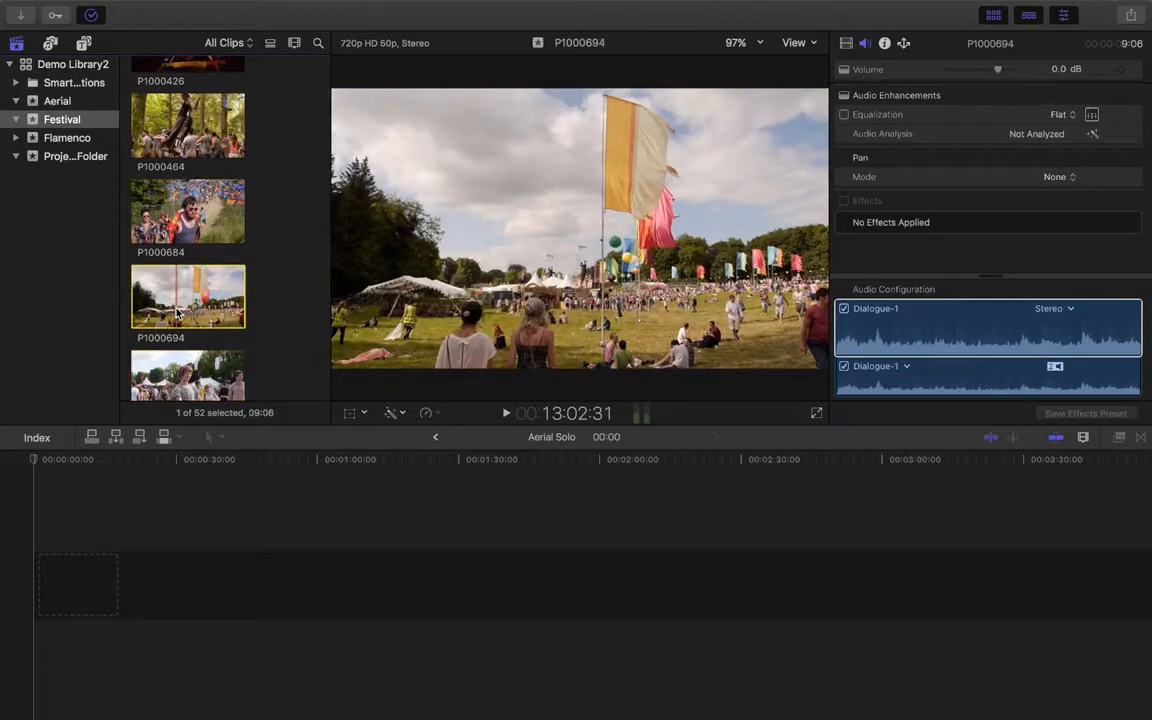
{"action": "scroll", "coordinate": [178, 313], "scroll_direction": "down", "scroll_amount": 4}
{"action": "scroll", "coordinate": [178, 313], "scroll_direction": "down", "scroll_amount": 8}
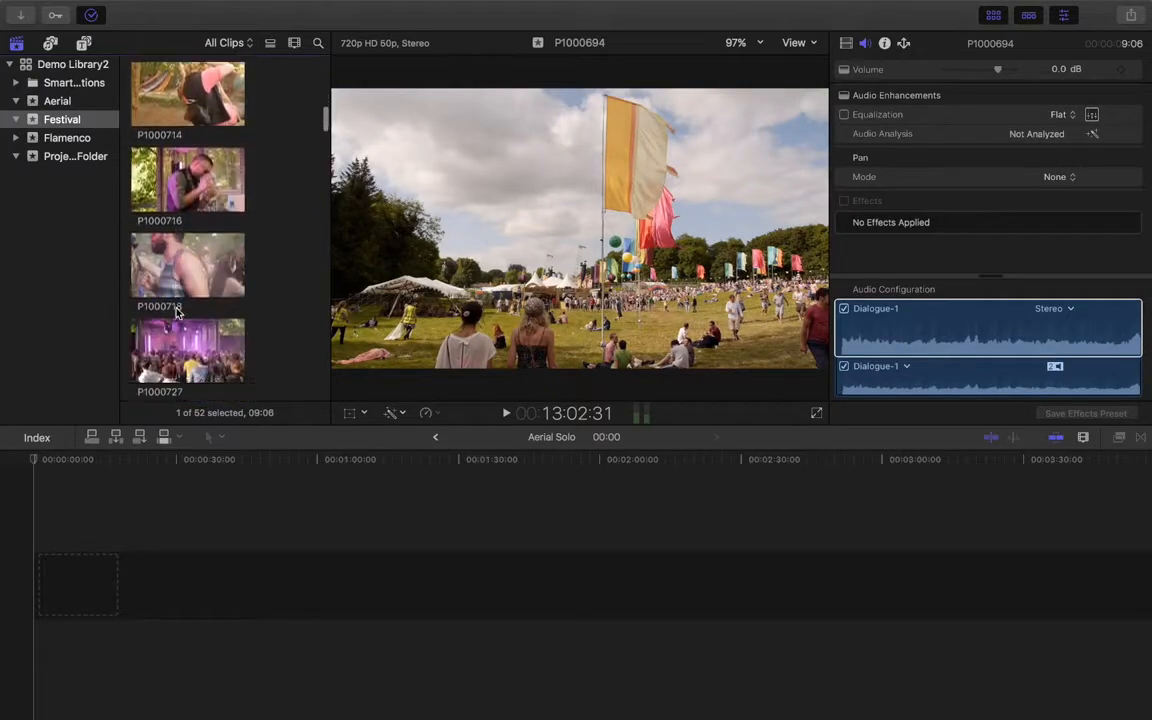
{"action": "left_click", "coordinate": [195, 248]}
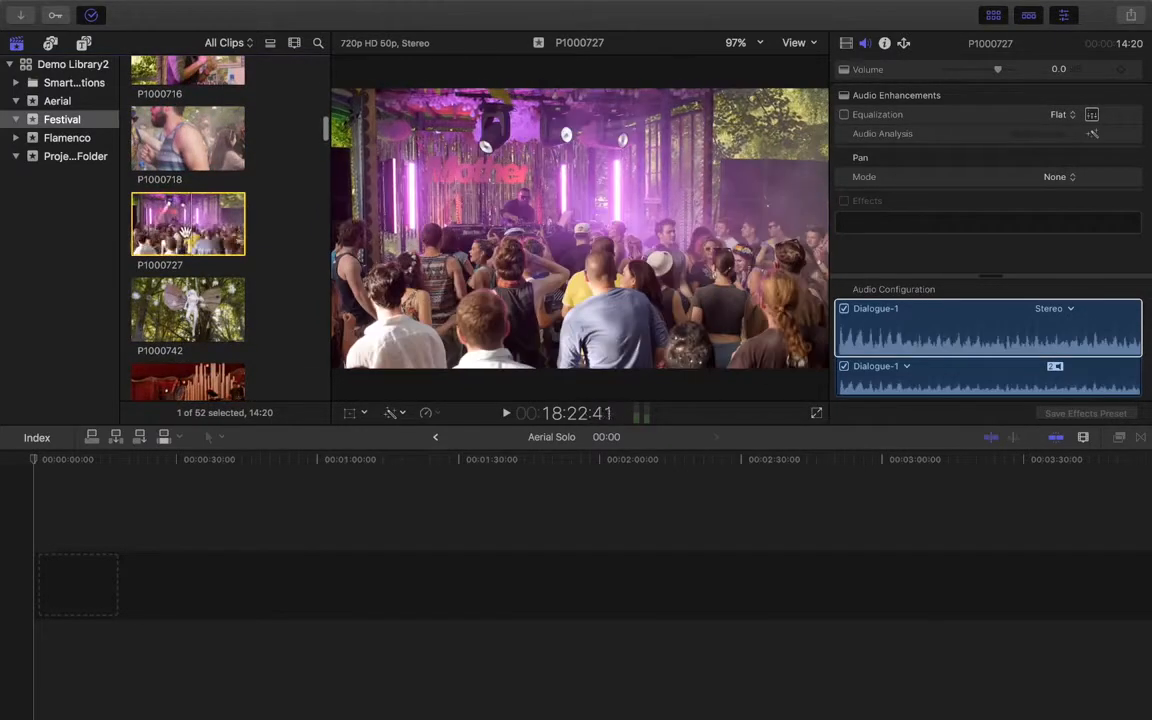
{"action": "scroll", "coordinate": [190, 243], "scroll_direction": "down", "scroll_amount": 4}
{"action": "scroll", "coordinate": [190, 243], "scroll_direction": "down", "scroll_amount": 4}
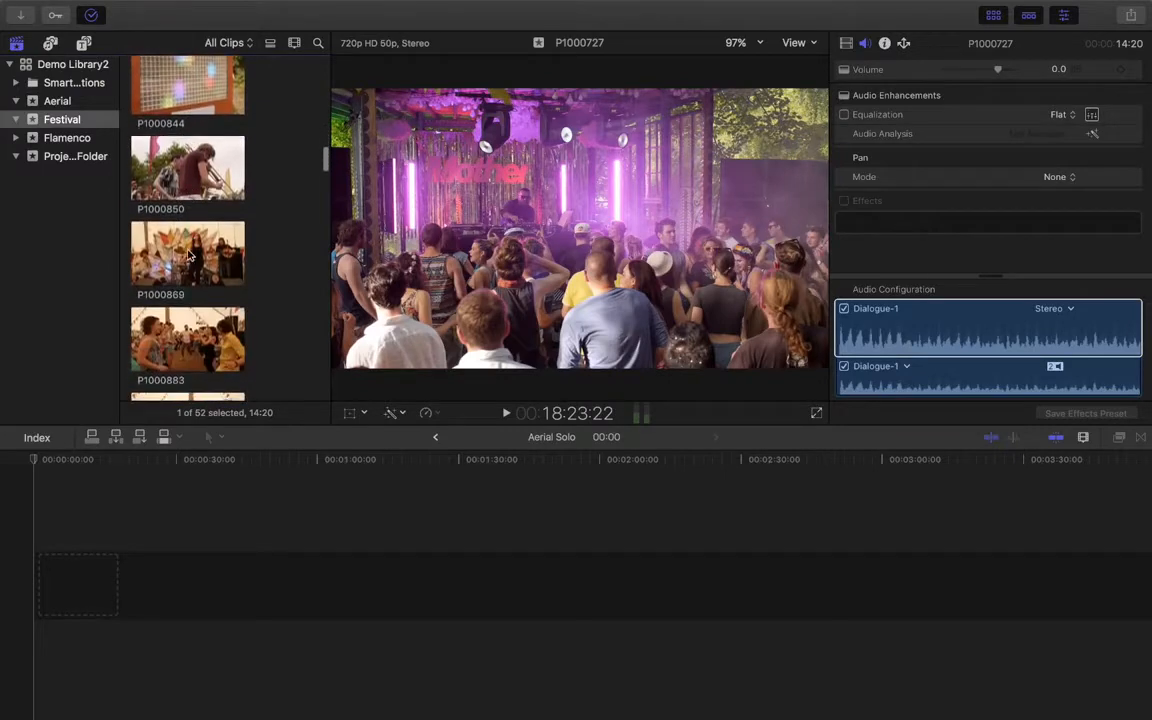
{"action": "scroll", "coordinate": [188, 273], "scroll_direction": "up", "scroll_amount": 20}
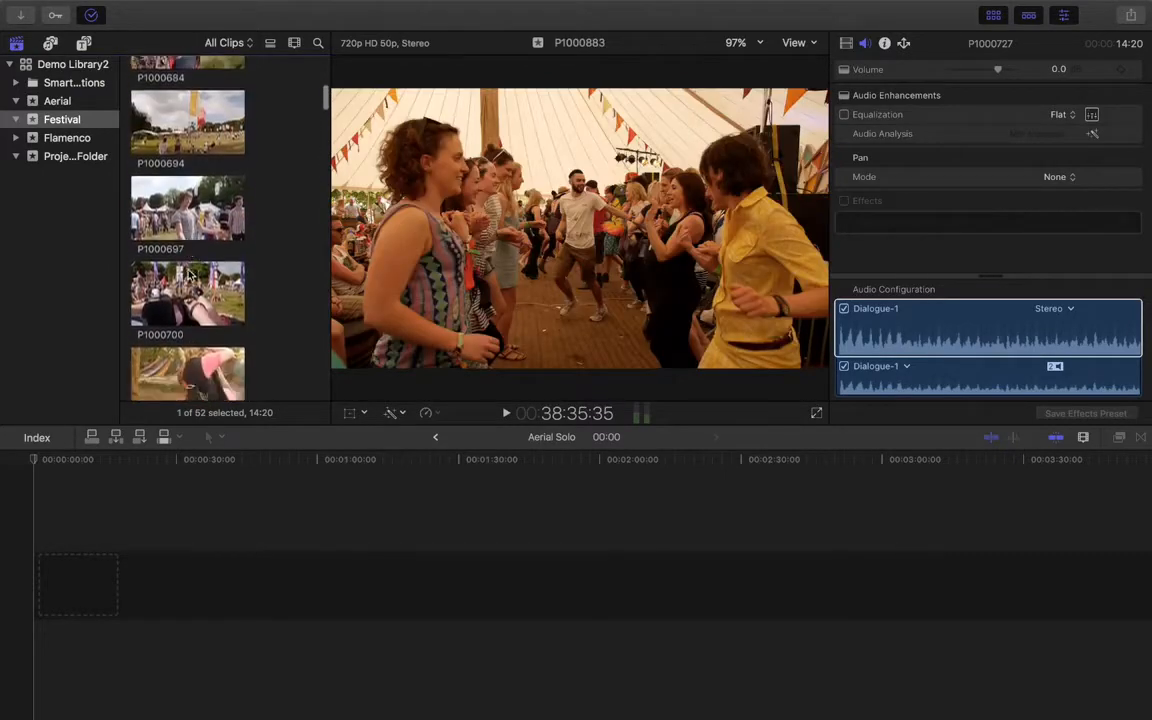
{"action": "scroll", "coordinate": [188, 275], "scroll_direction": "down", "scroll_amount": 3}
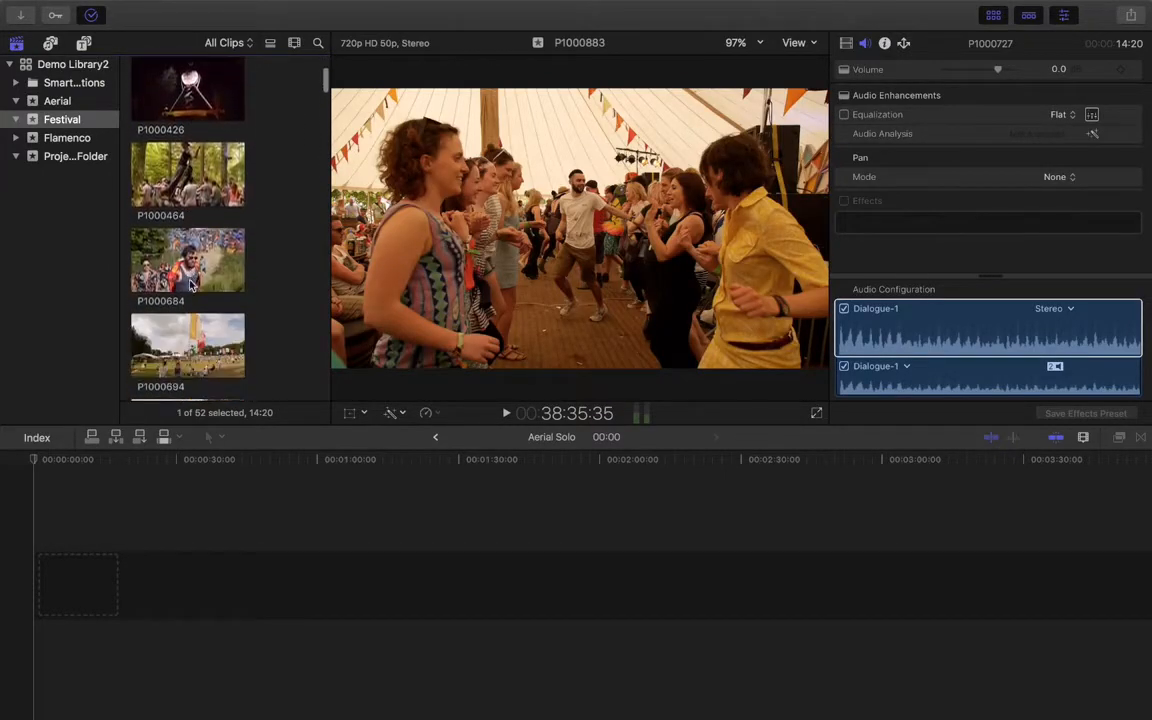
Select the Festival clips P1000684 and P1000694 together.
{"action": "left_click", "coordinate": [188, 172]}
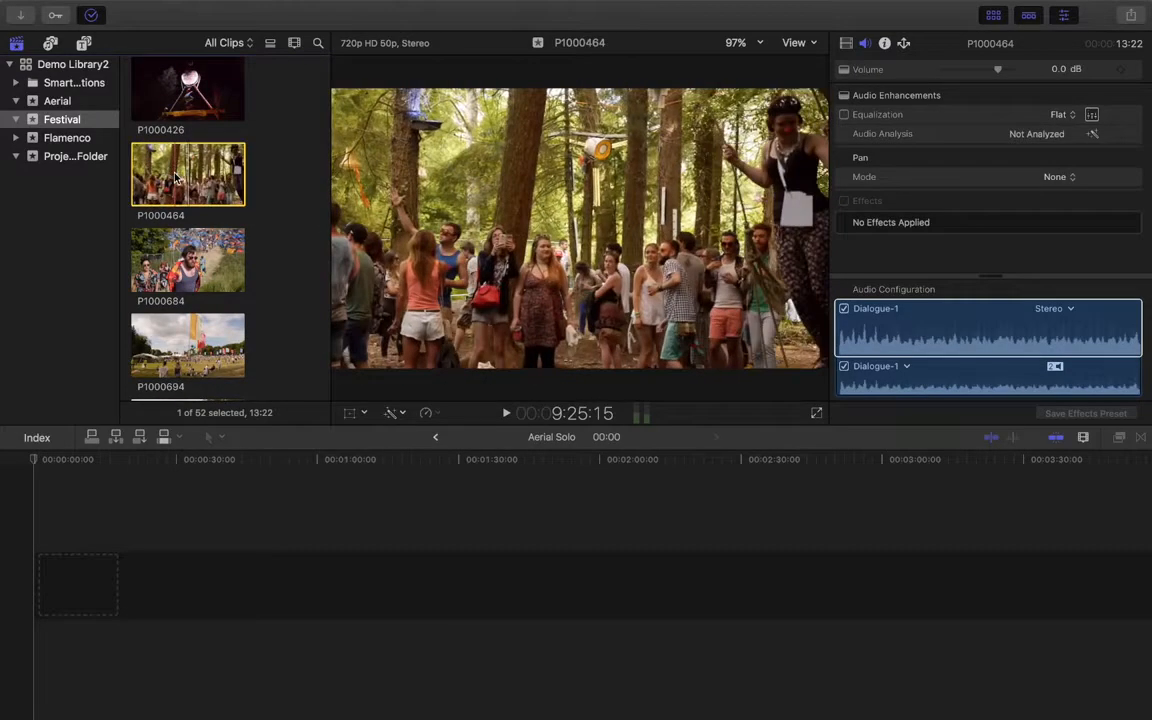
{"action": "scroll", "coordinate": [203, 187], "scroll_direction": "down", "scroll_amount": 1}
{"action": "left_click", "coordinate": [198, 262]}
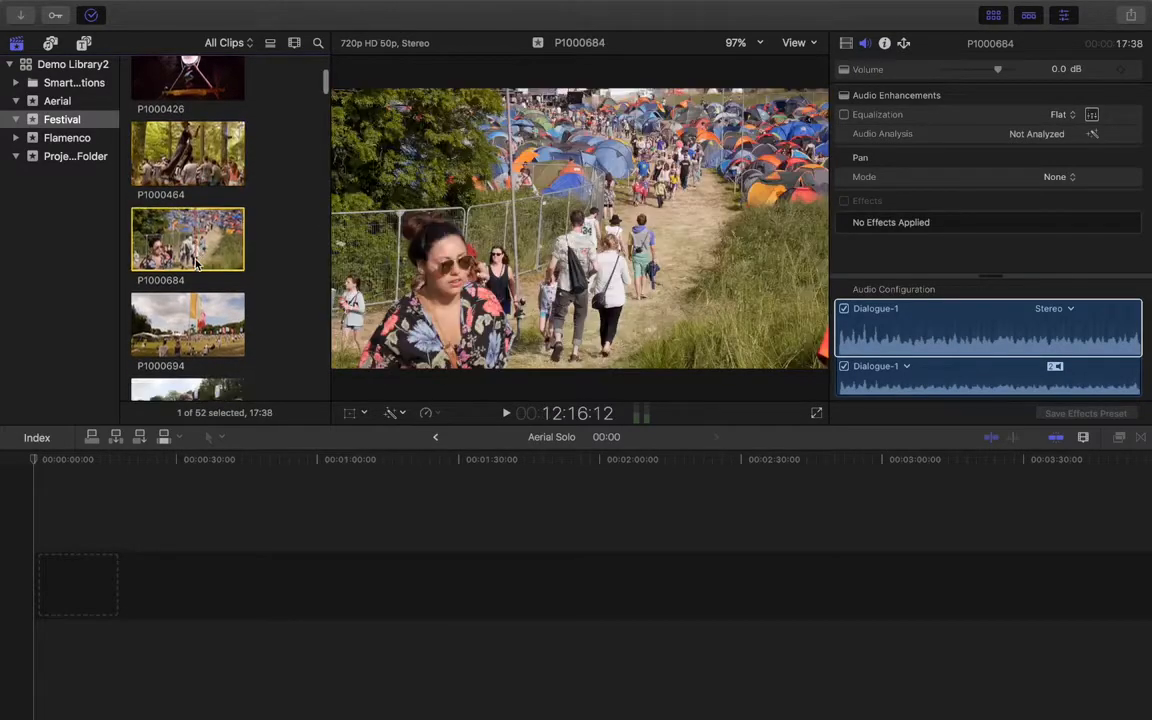
{"action": "scroll", "coordinate": [197, 263], "scroll_direction": "down", "scroll_amount": 3}
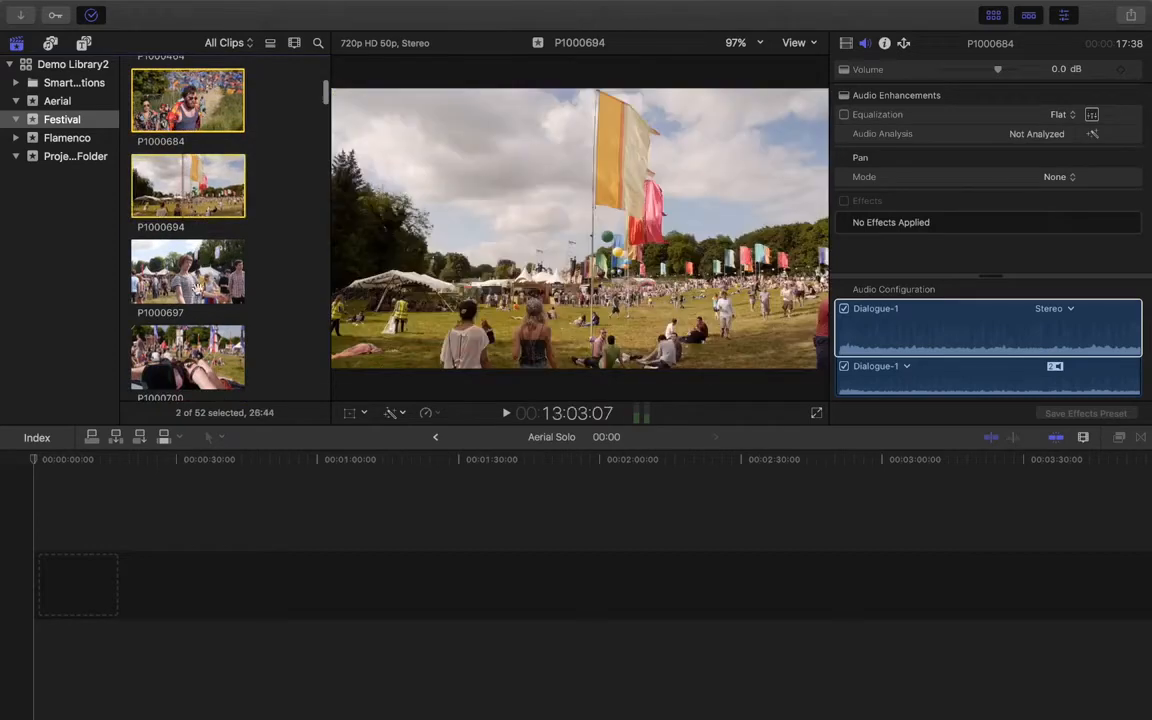
{"action": "left_click", "coordinate": [190, 270], "text": "super"}
Add the crowd clips P1000727, P1000883 and P1000885 to the current clip selection.
{"action": "scroll", "coordinate": [200, 300], "scroll_direction": "down", "scroll_amount": 5}
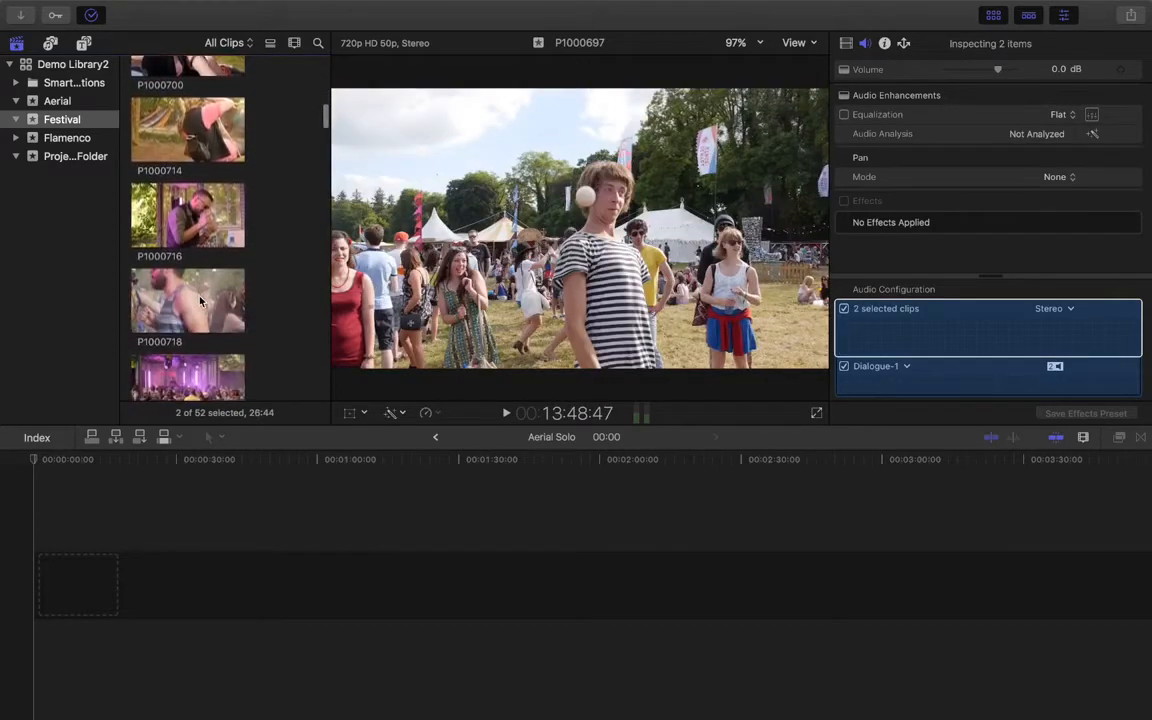
{"action": "scroll", "coordinate": [195, 305], "scroll_direction": "down", "scroll_amount": 2}
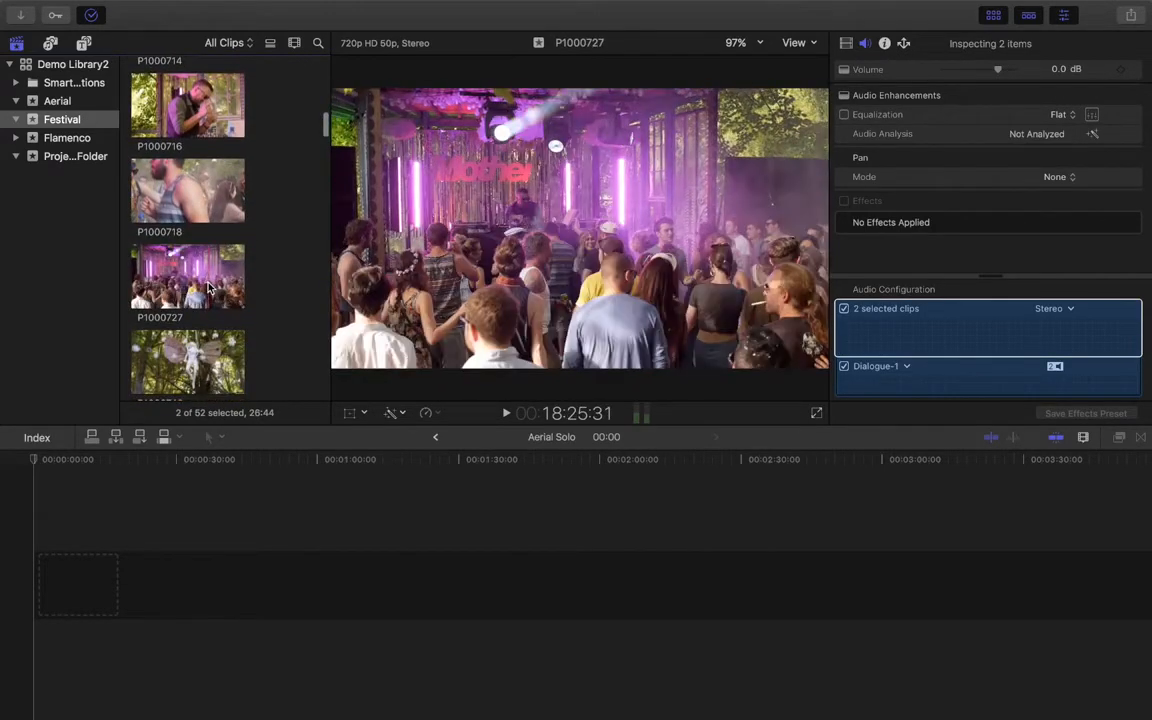
{"action": "left_click", "coordinate": [190, 300], "text": "super"}
{"action": "scroll", "coordinate": [195, 340], "scroll_direction": "down", "scroll_amount": 3}
{"action": "left_click", "coordinate": [200, 374], "text": "super"}
{"action": "scroll", "coordinate": [195, 330], "scroll_direction": "down", "scroll_amount": 6}
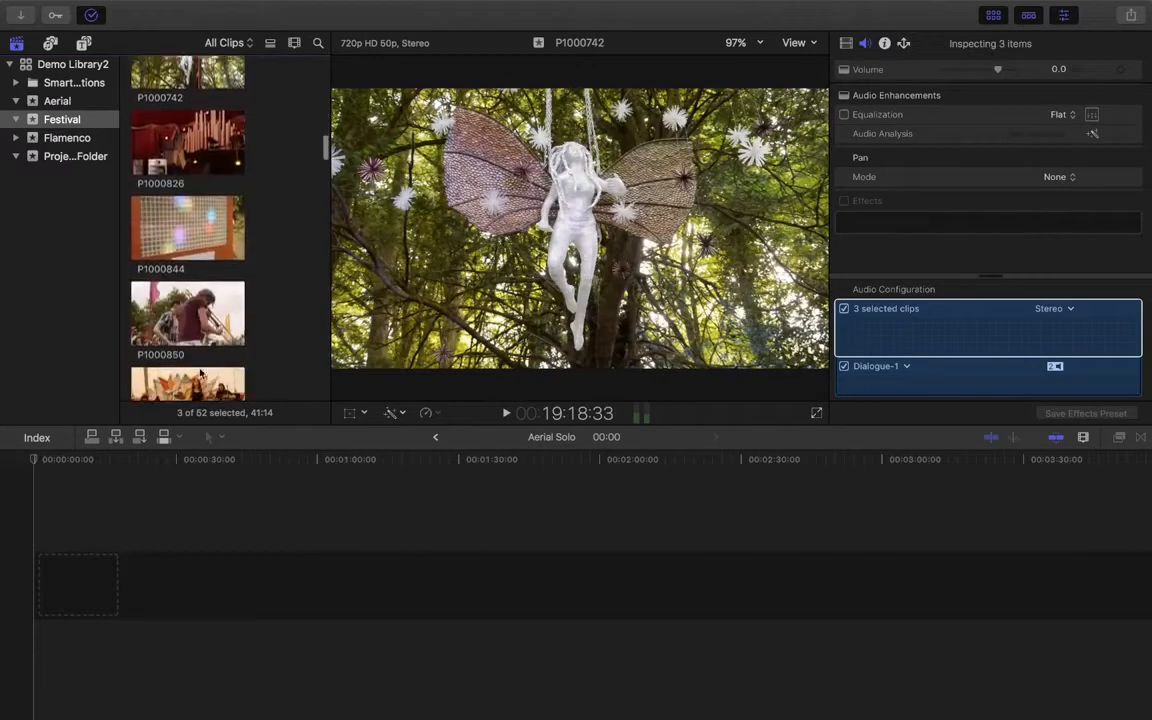
{"action": "left_click", "coordinate": [190, 330], "text": "super"}
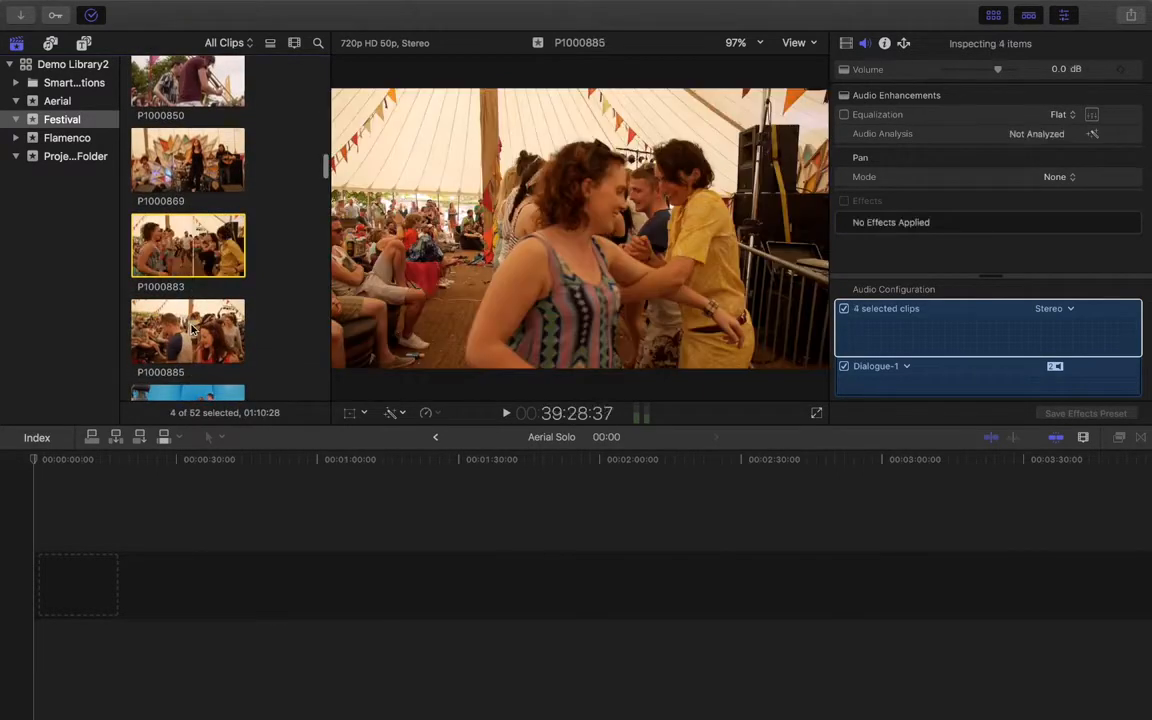
Extend the clip selection with the outdoor stage clip P1000909 and the crowd clip P1010745.
{"action": "scroll", "coordinate": [193, 330], "scroll_direction": "down", "scroll_amount": 5}
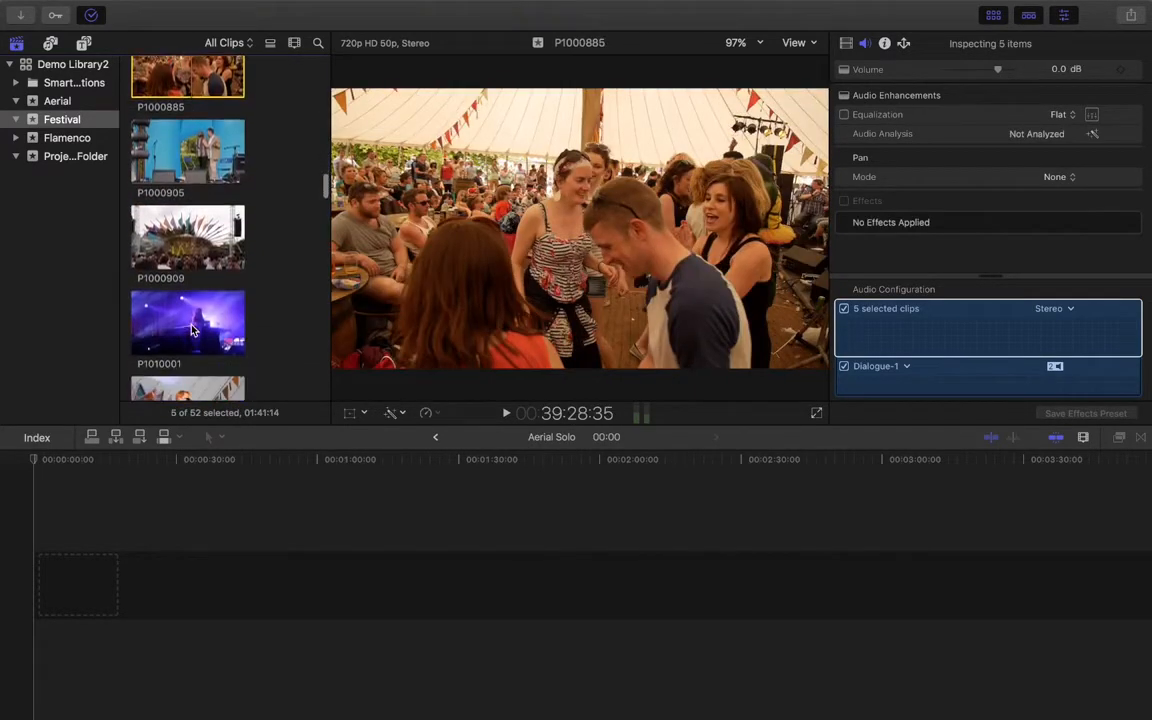
{"action": "left_click", "coordinate": [185, 245], "text": "super"}
{"action": "scroll", "coordinate": [189, 315], "scroll_direction": "down", "scroll_amount": 2}
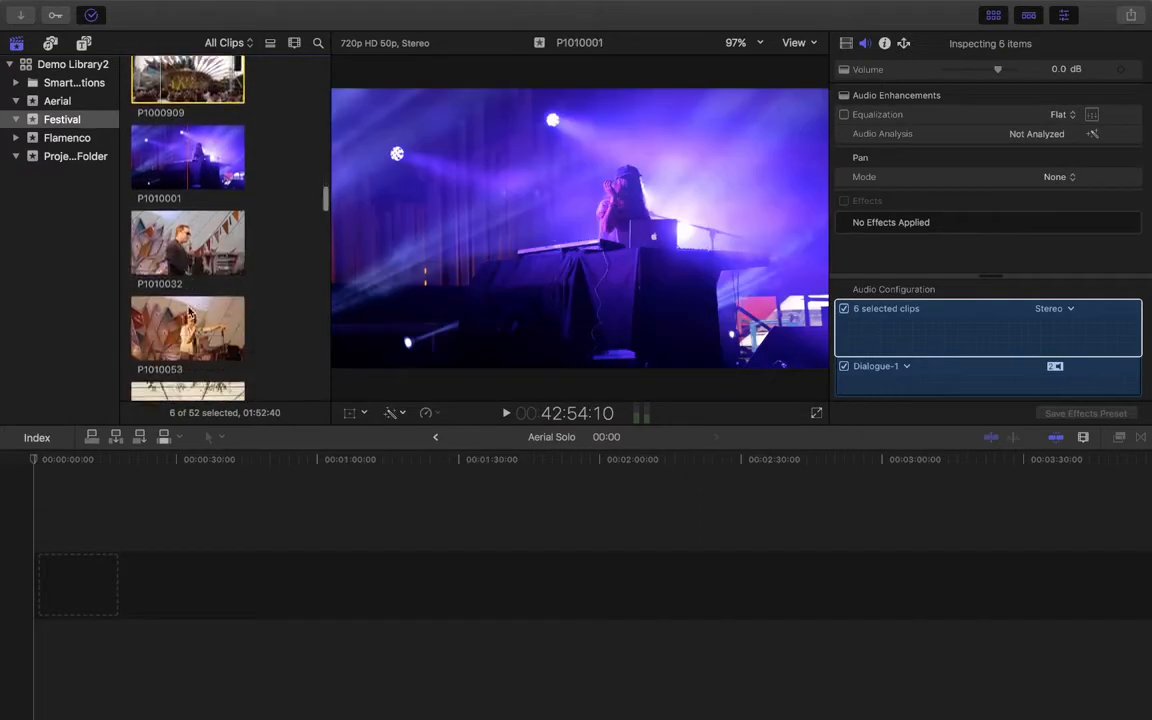
{"action": "scroll", "coordinate": [190, 316], "scroll_direction": "down", "scroll_amount": 3}
{"action": "scroll", "coordinate": [198, 335], "scroll_direction": "down", "scroll_amount": 4}
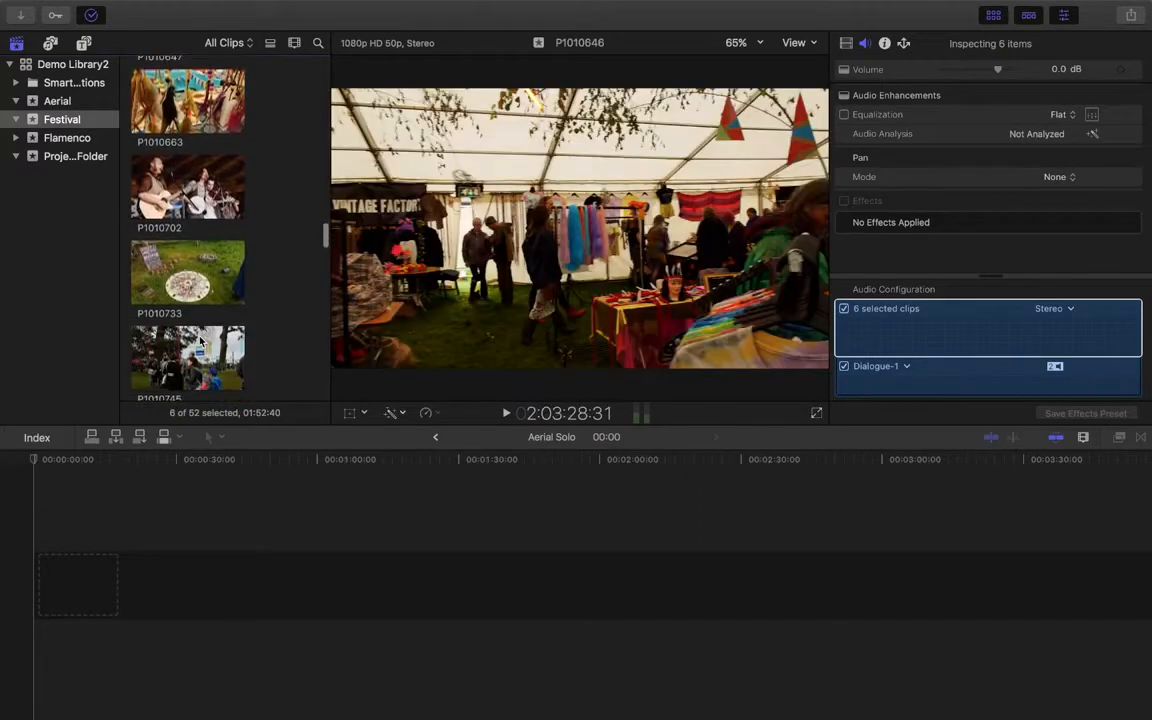
{"action": "scroll", "coordinate": [200, 330], "scroll_direction": "down", "scroll_amount": 3}
{"action": "left_click", "coordinate": [180, 228], "text": "super"}
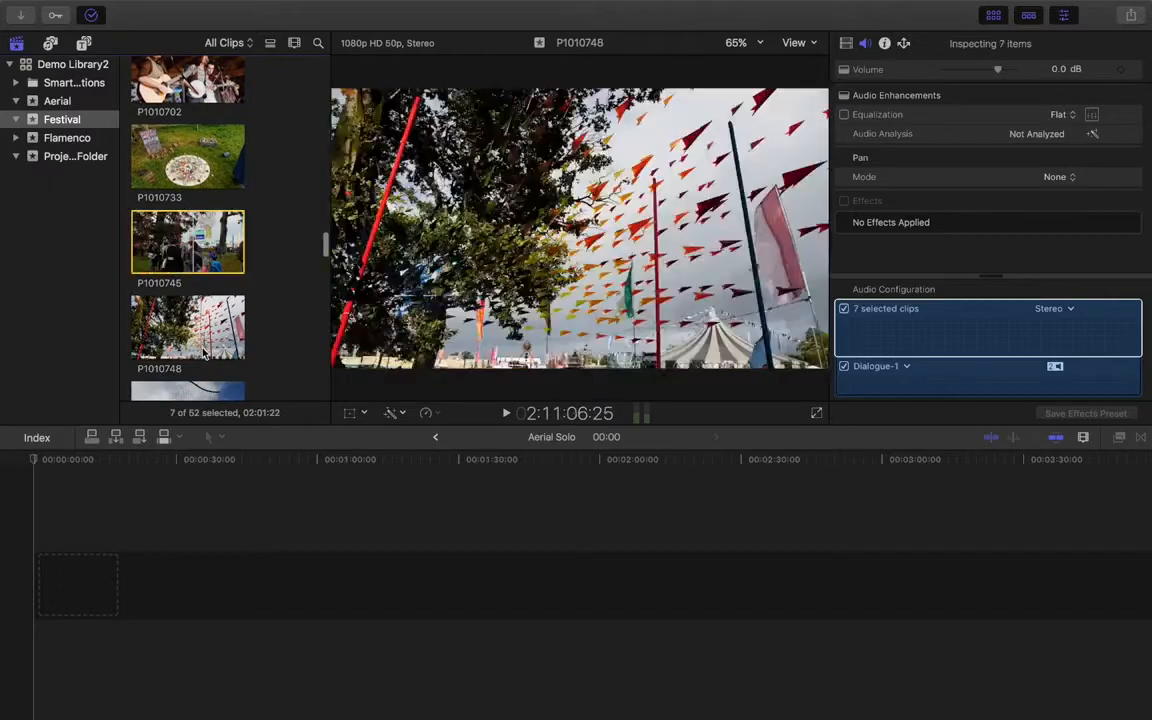
Add the night-time clips P1010848 and P1010873 to the clip selection.
{"action": "scroll", "coordinate": [212, 280], "scroll_direction": "down", "scroll_amount": 4}
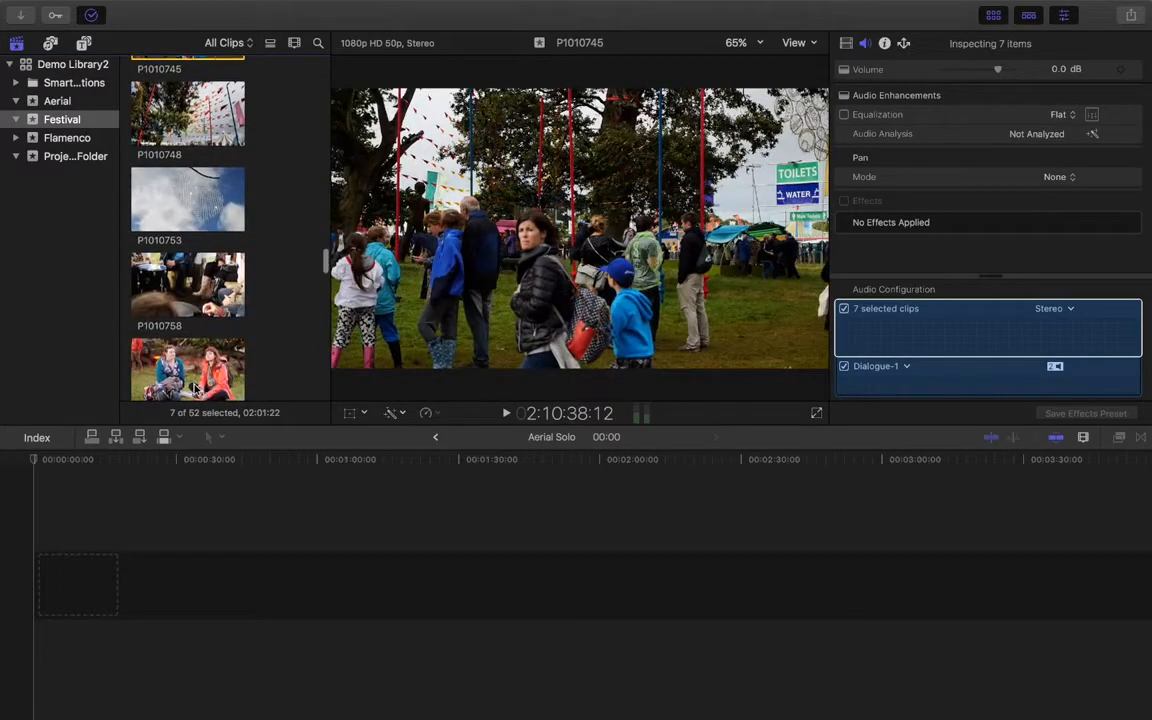
{"action": "scroll", "coordinate": [195, 388], "scroll_direction": "down", "scroll_amount": 8}
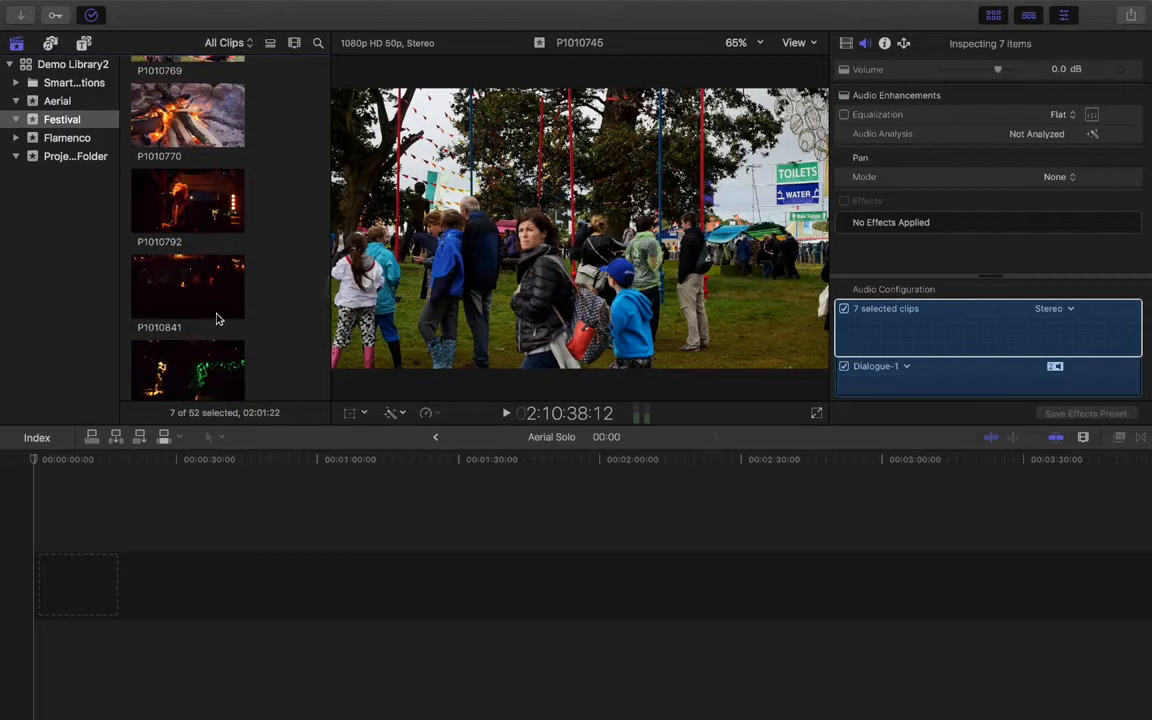
{"action": "scroll", "coordinate": [216, 319], "scroll_direction": "down", "scroll_amount": 5}
{"action": "left_click", "coordinate": [184, 228], "text": "super"}
{"action": "left_click", "coordinate": [205, 320], "text": "super"}
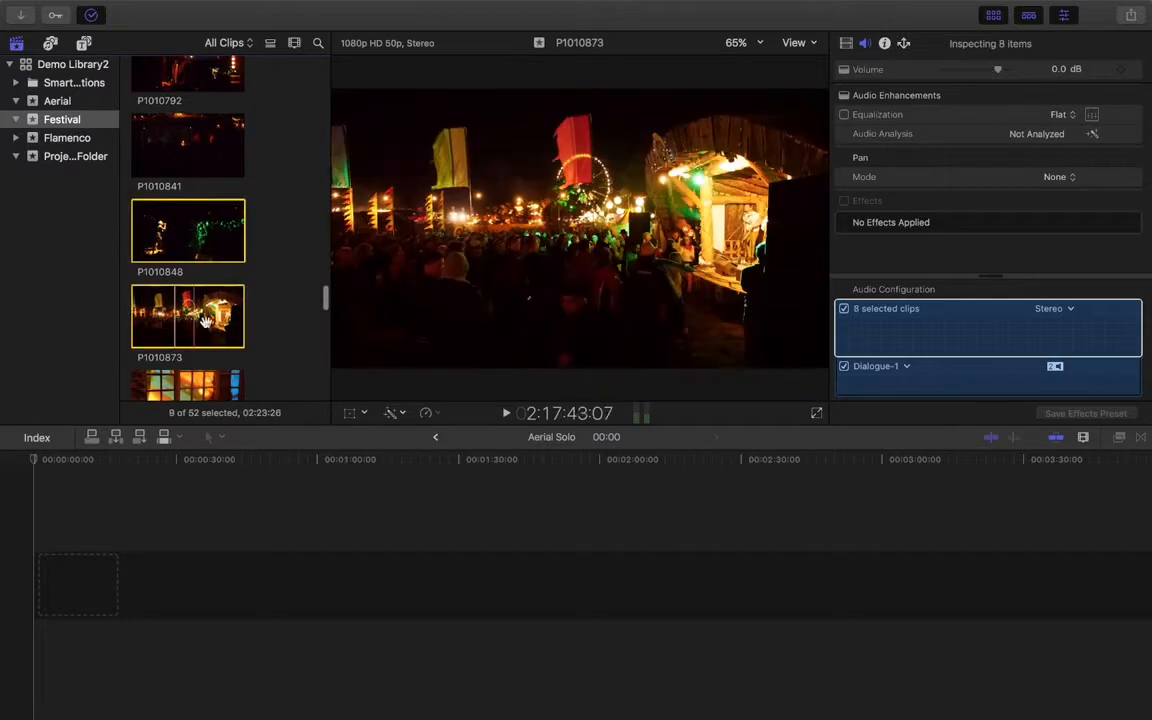
Add the outdoor game clips P1010909 and P1010906 near the end of the Festival event to the clip selection.
{"action": "scroll", "coordinate": [210, 325], "scroll_direction": "down", "scroll_amount": 8}
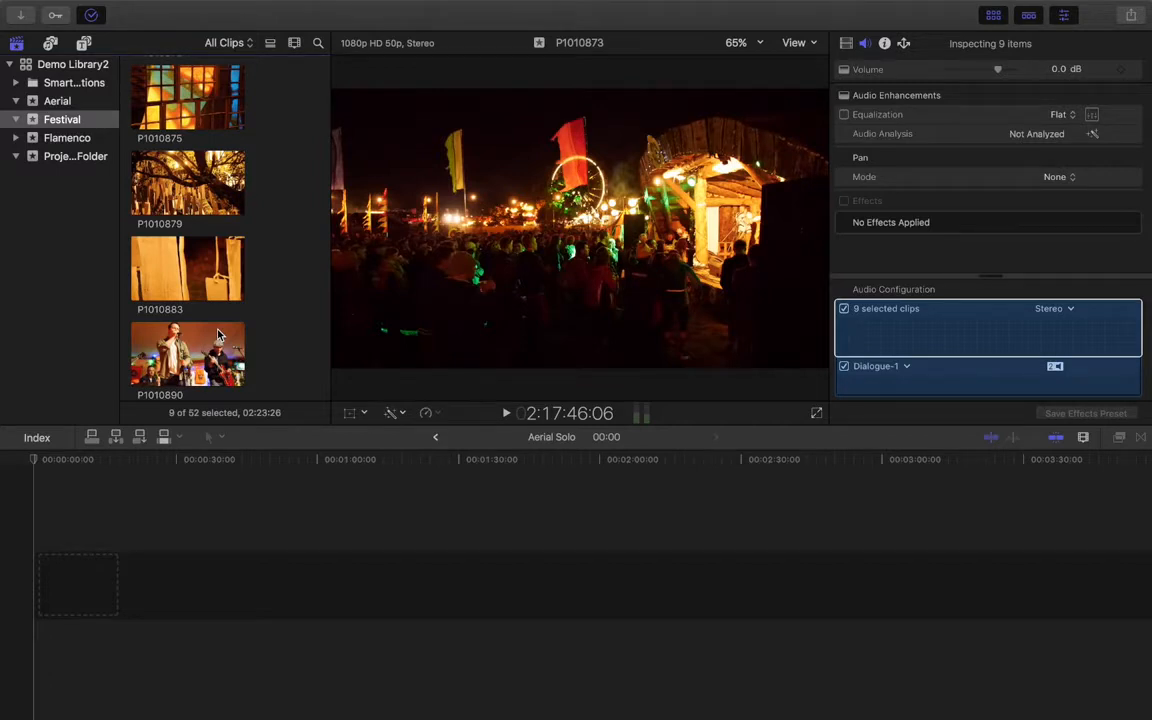
{"action": "scroll", "coordinate": [187, 283], "scroll_direction": "down", "scroll_amount": 2}
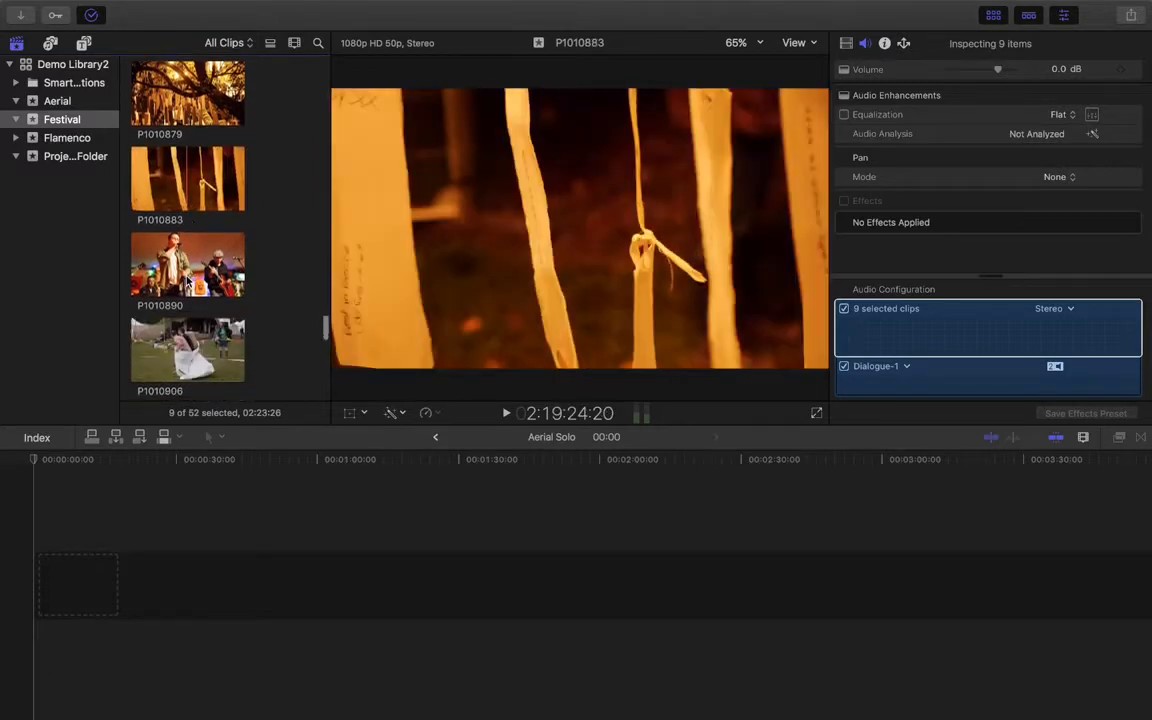
{"action": "scroll", "coordinate": [232, 270], "scroll_direction": "down", "scroll_amount": 10}
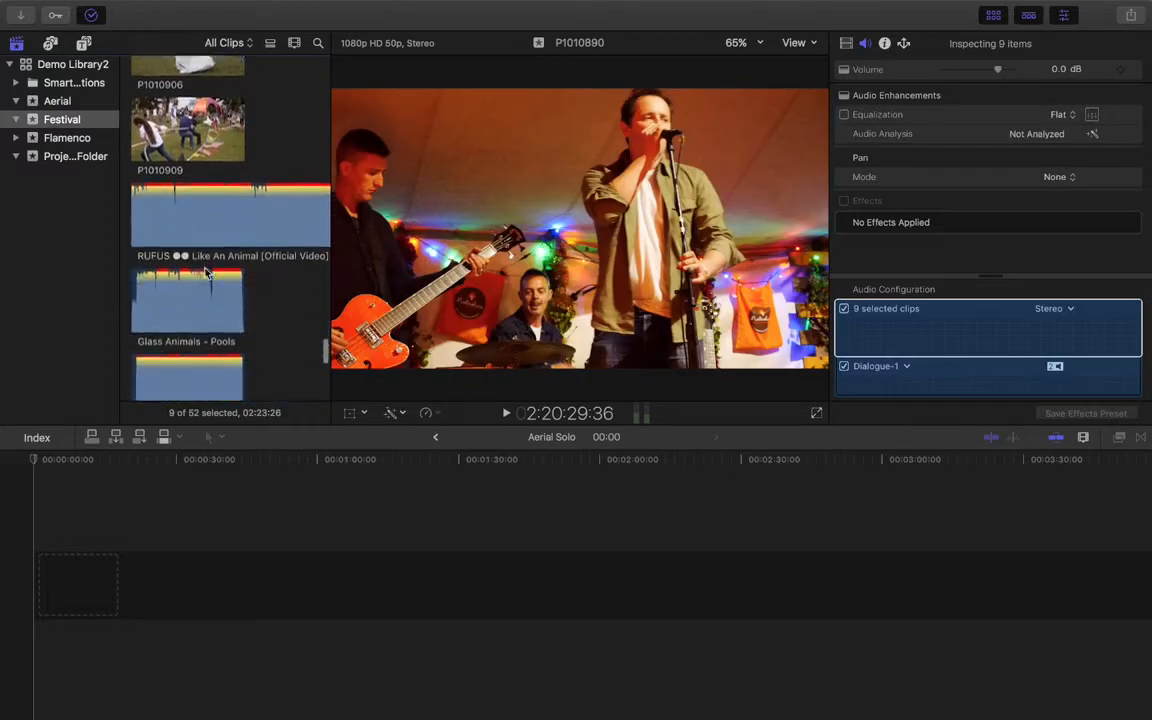
{"action": "left_click", "coordinate": [190, 95], "text": "super"}
{"action": "scroll", "coordinate": [190, 95], "scroll_direction": "up", "scroll_amount": 5}
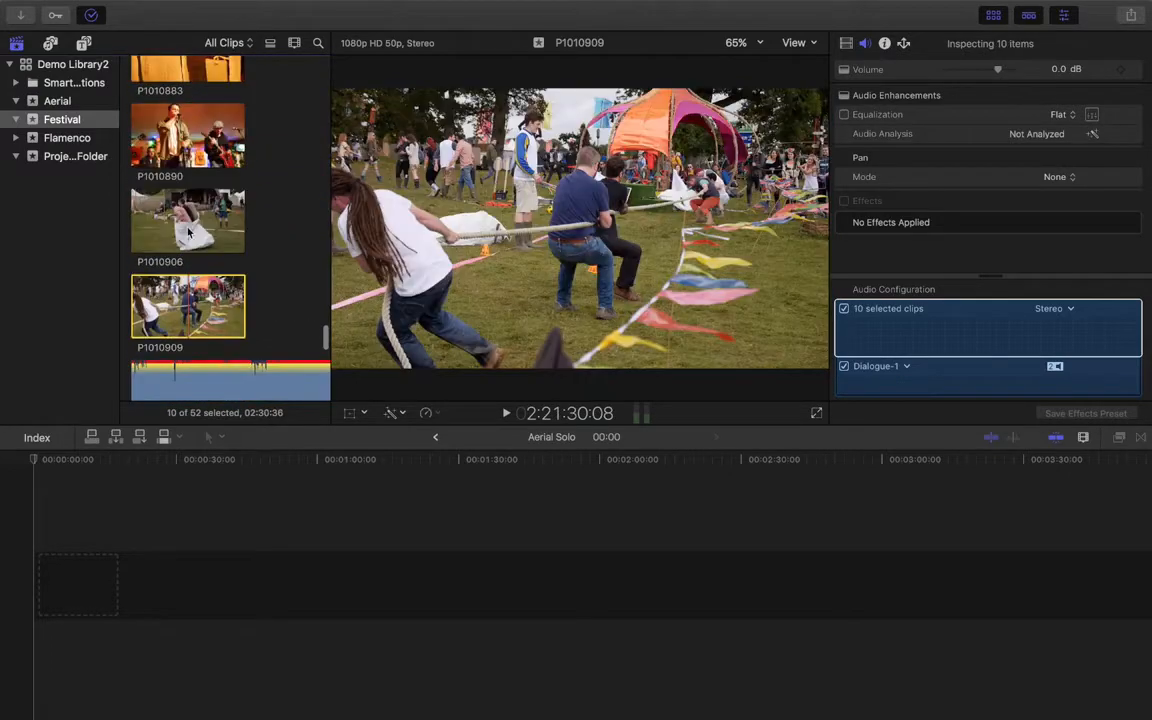
{"action": "left_click", "coordinate": [187, 240], "text": "super"}
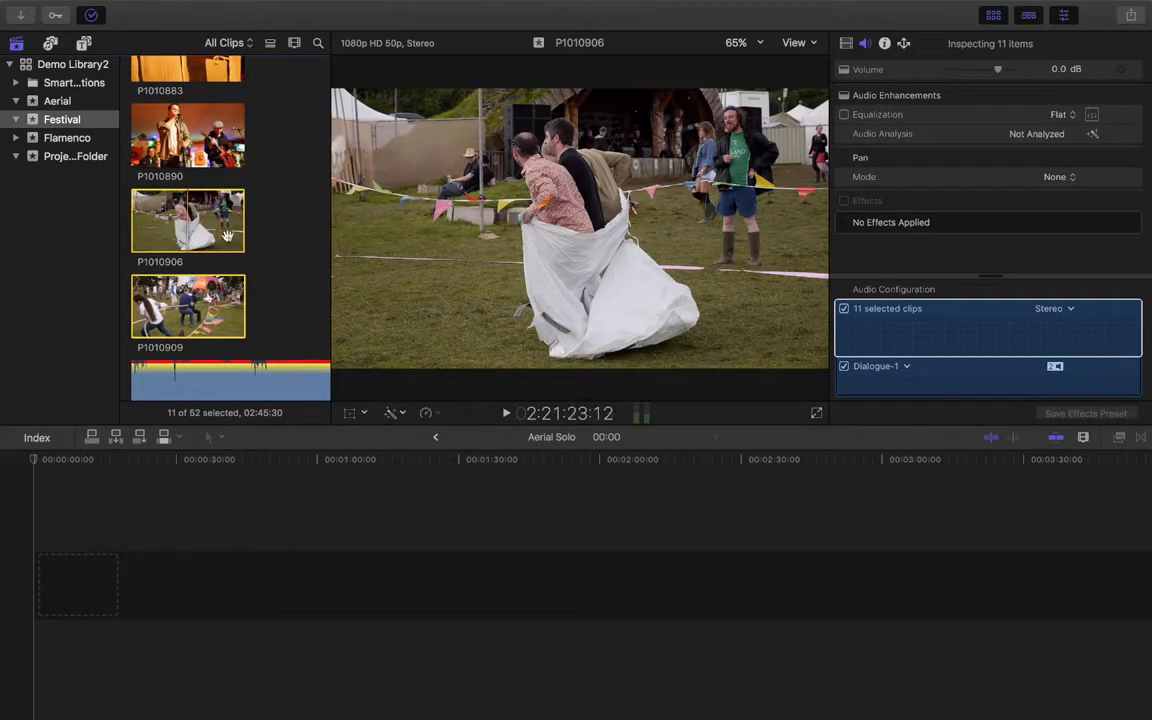
{"action": "scroll", "coordinate": [238, 236], "scroll_direction": "up", "scroll_amount": 8}
{"action": "scroll", "coordinate": [237, 237], "scroll_direction": "up", "scroll_amount": 10}
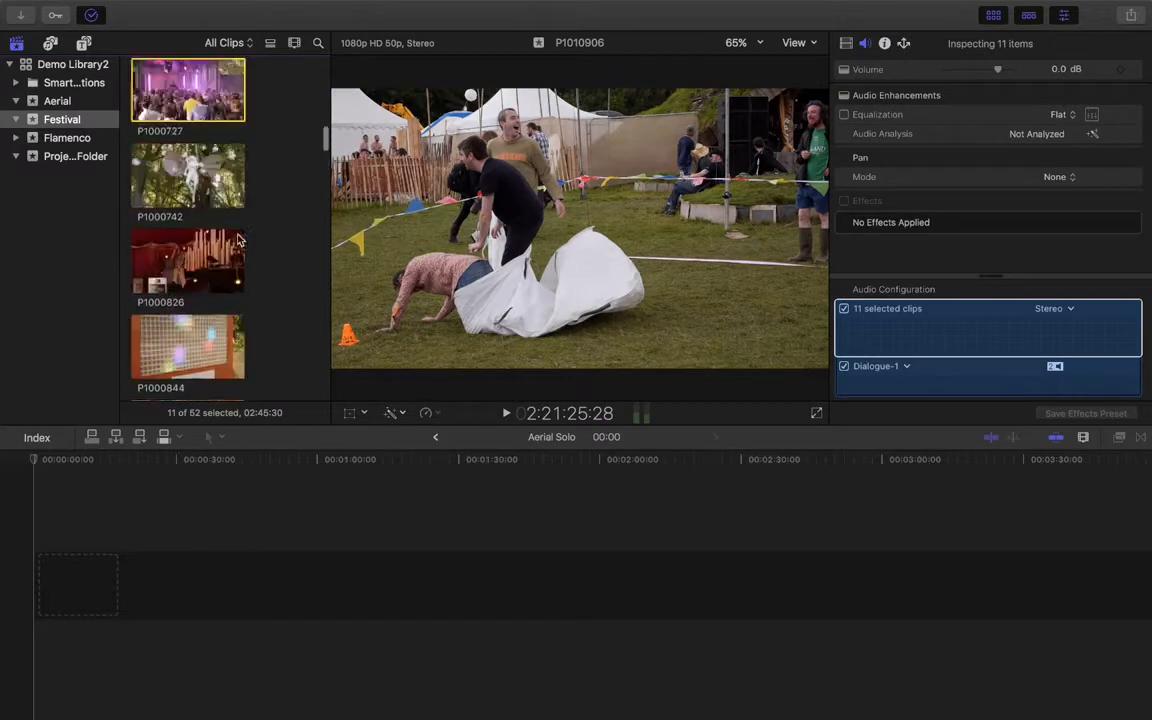
{"action": "scroll", "coordinate": [238, 240], "scroll_direction": "down", "scroll_amount": 5}
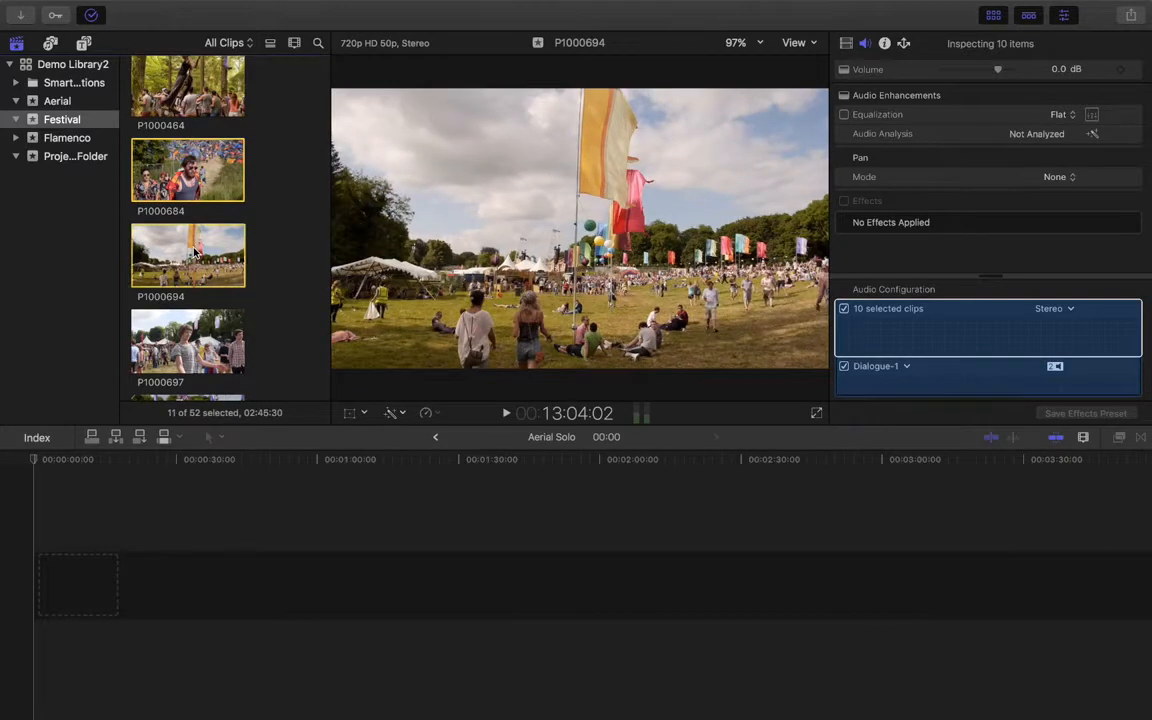
{"action": "left_click", "coordinate": [190, 362], "text": "super"}
{"action": "left_click", "coordinate": [188, 366], "text": "super"}
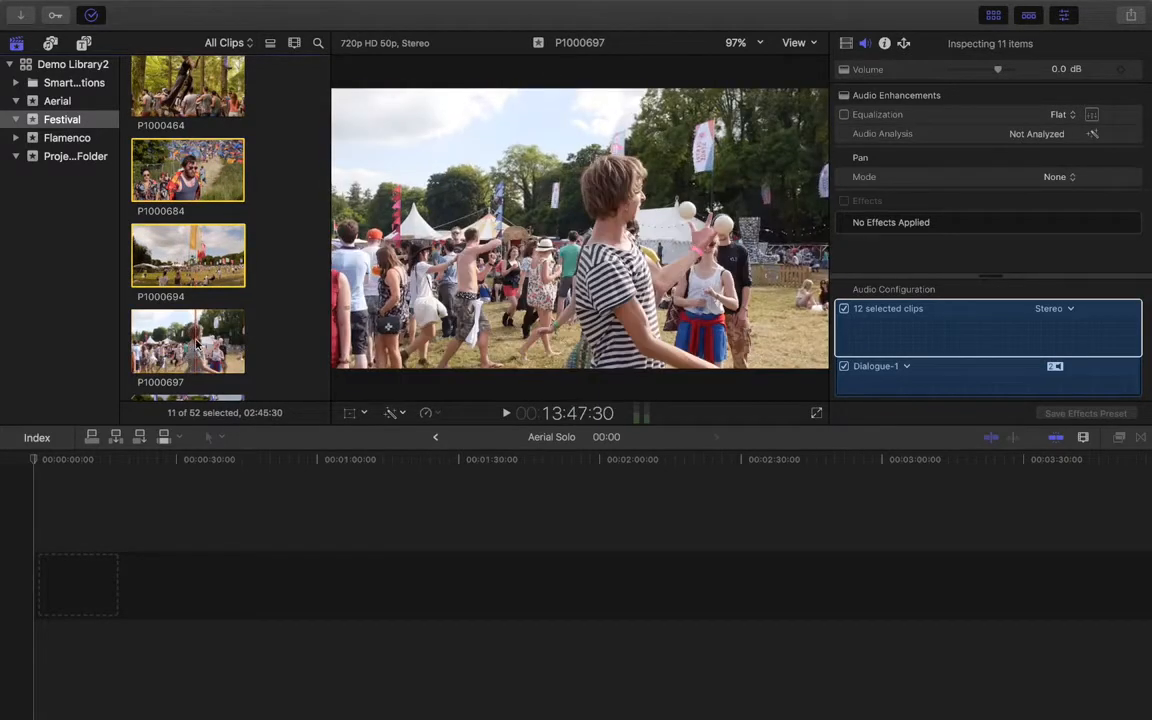
Assign the keyword Crowd to the selected Festival clips and close the keyword editor.
{"action": "left_click", "coordinate": [55, 15]}
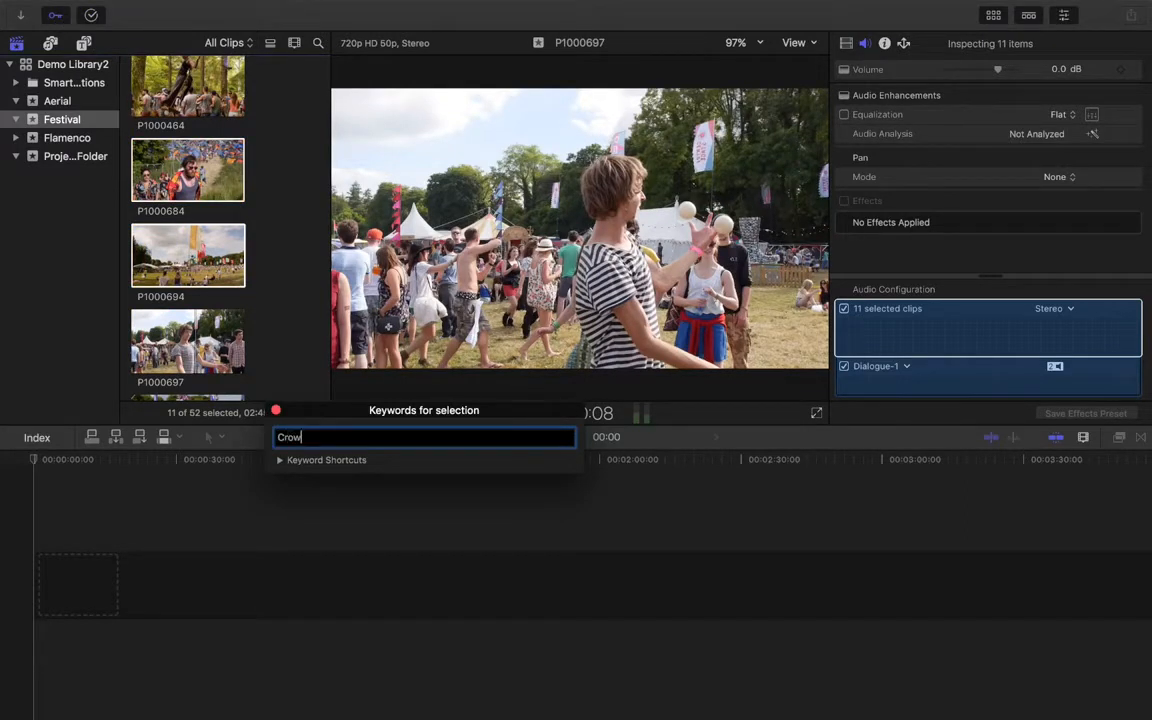
{"action": "type", "text": "Crowd"}
{"action": "key", "text": "Return"}
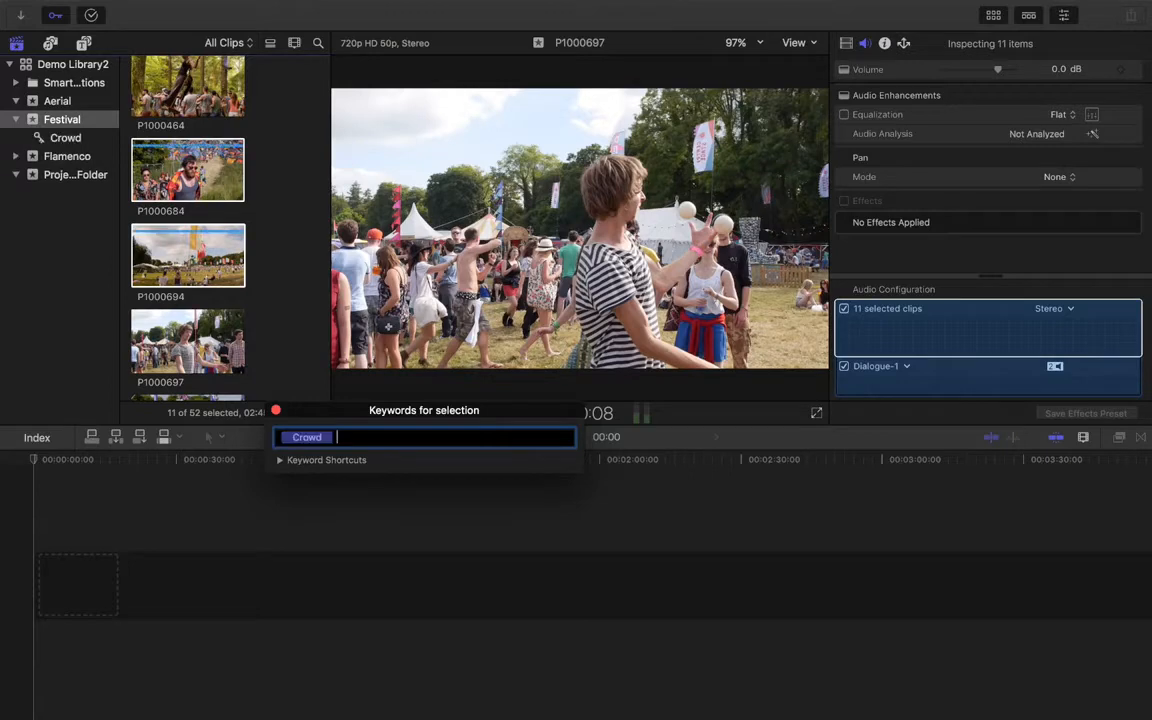
{"action": "left_click", "coordinate": [406, 578]}
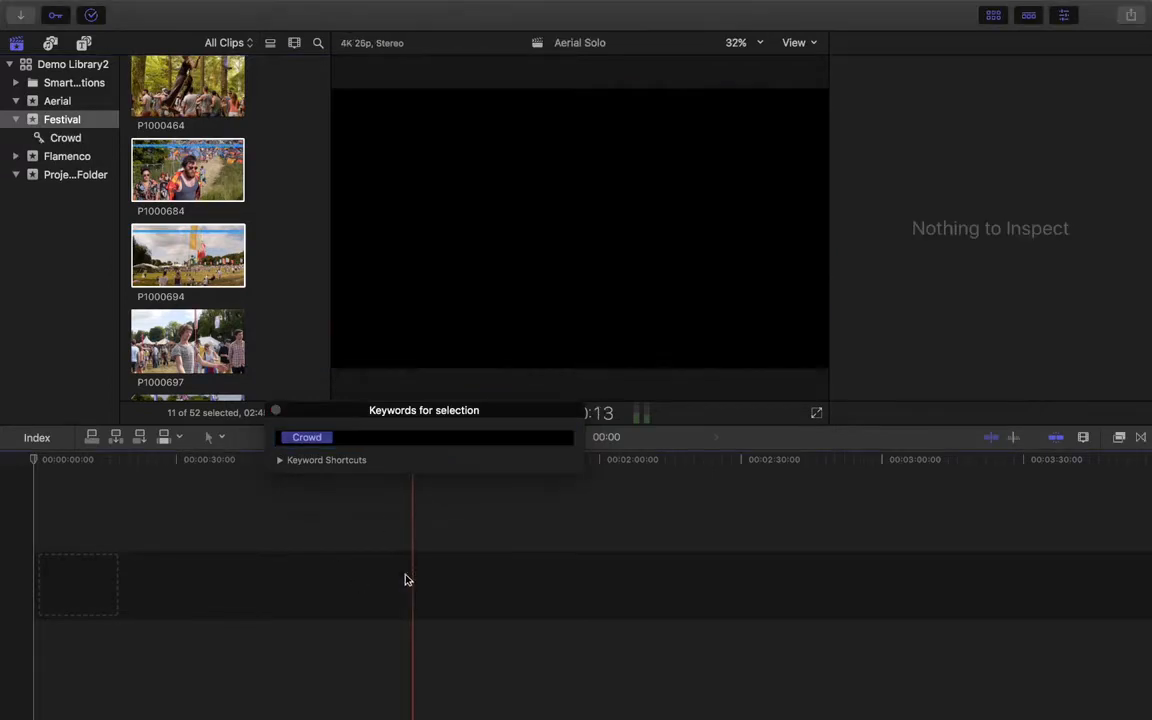
{"action": "left_click", "coordinate": [275, 410]}
{"action": "key", "text": "super+4"}
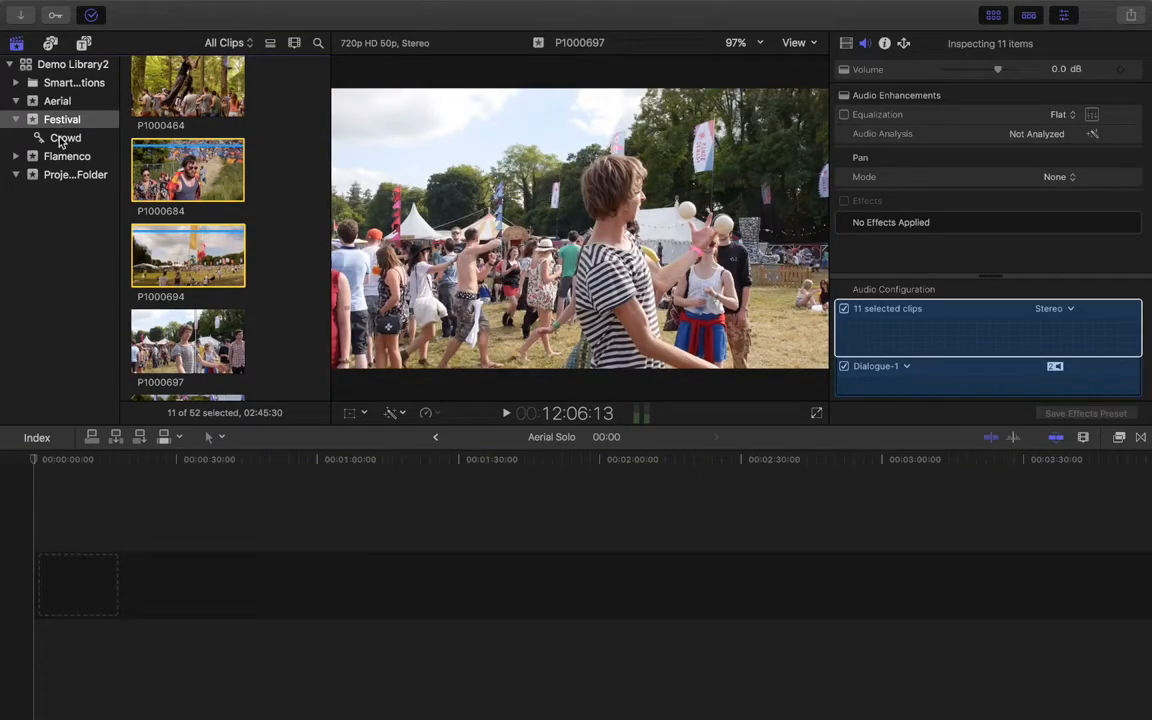
Collapse and re-expand the Festival event to view its Crowd keyword collection.
{"action": "left_click", "coordinate": [15, 120]}
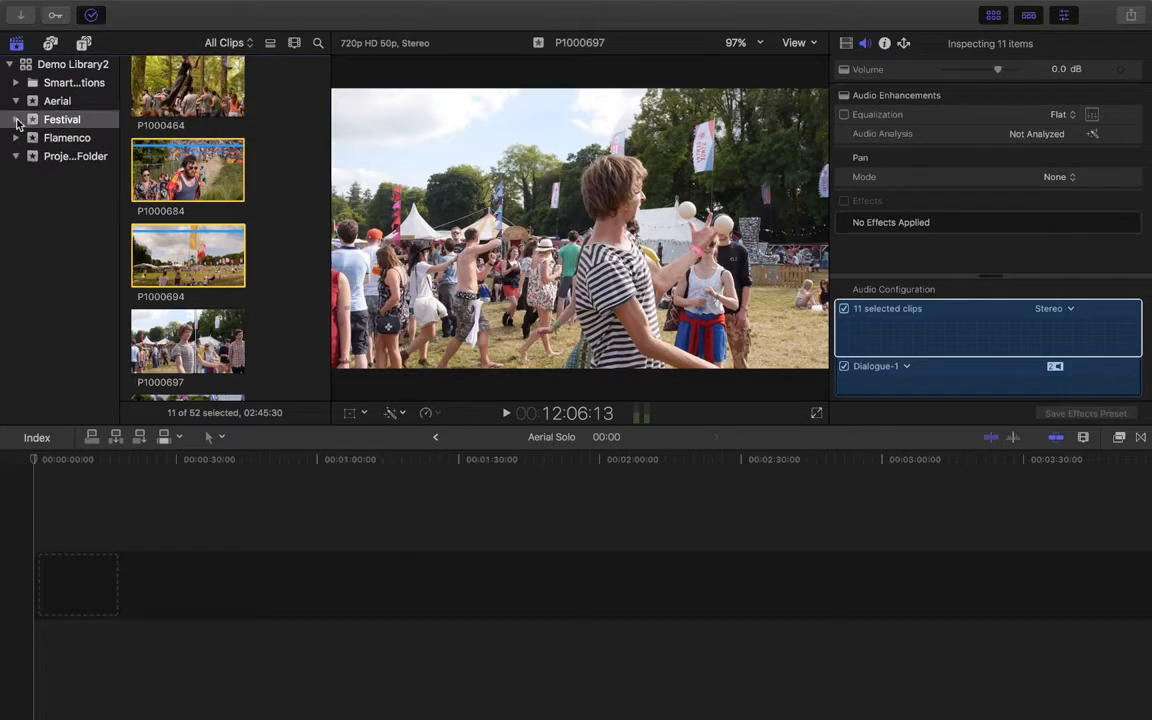
{"action": "left_click", "coordinate": [16, 120]}
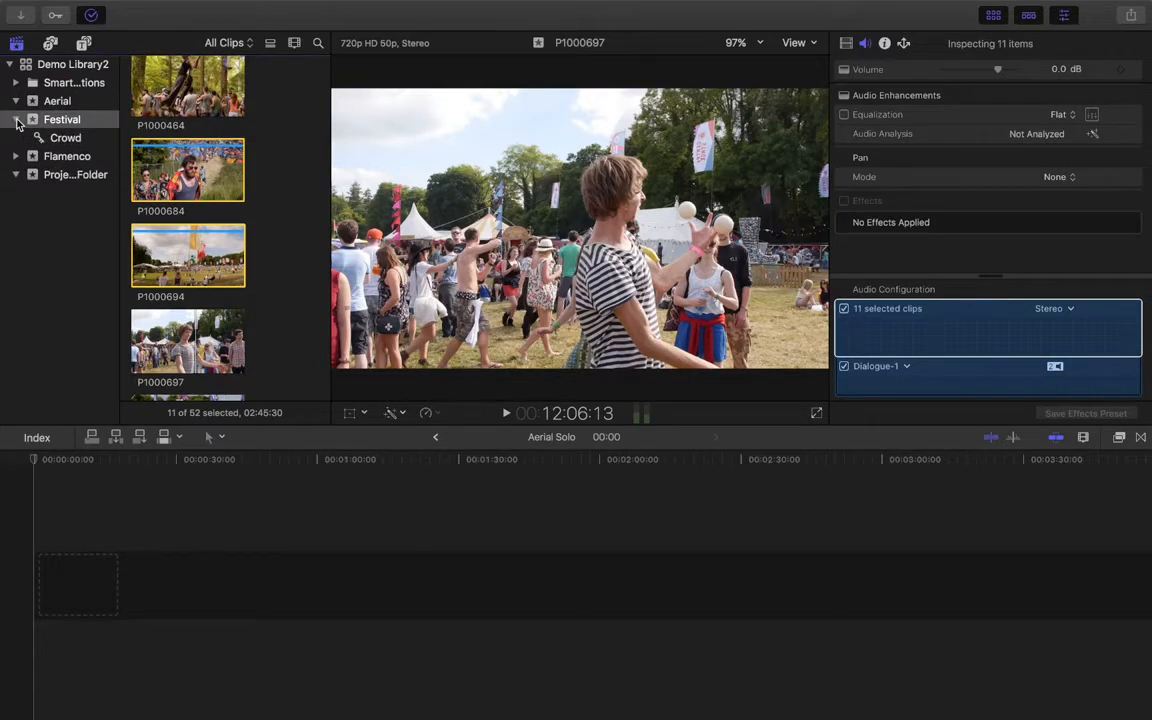
{"action": "left_click", "coordinate": [15, 120]}
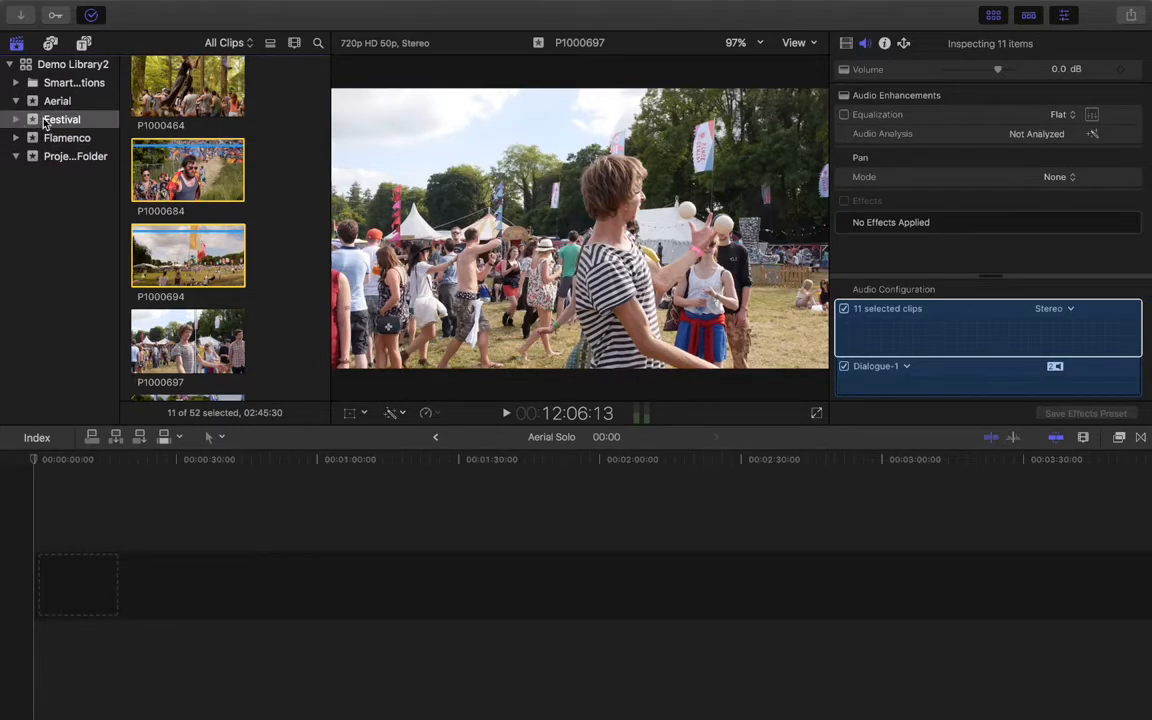
{"action": "left_click", "coordinate": [15, 120]}
{"action": "left_click", "coordinate": [15, 120]}
{"action": "scroll", "coordinate": [203, 291], "scroll_direction": "down", "scroll_amount": 5}
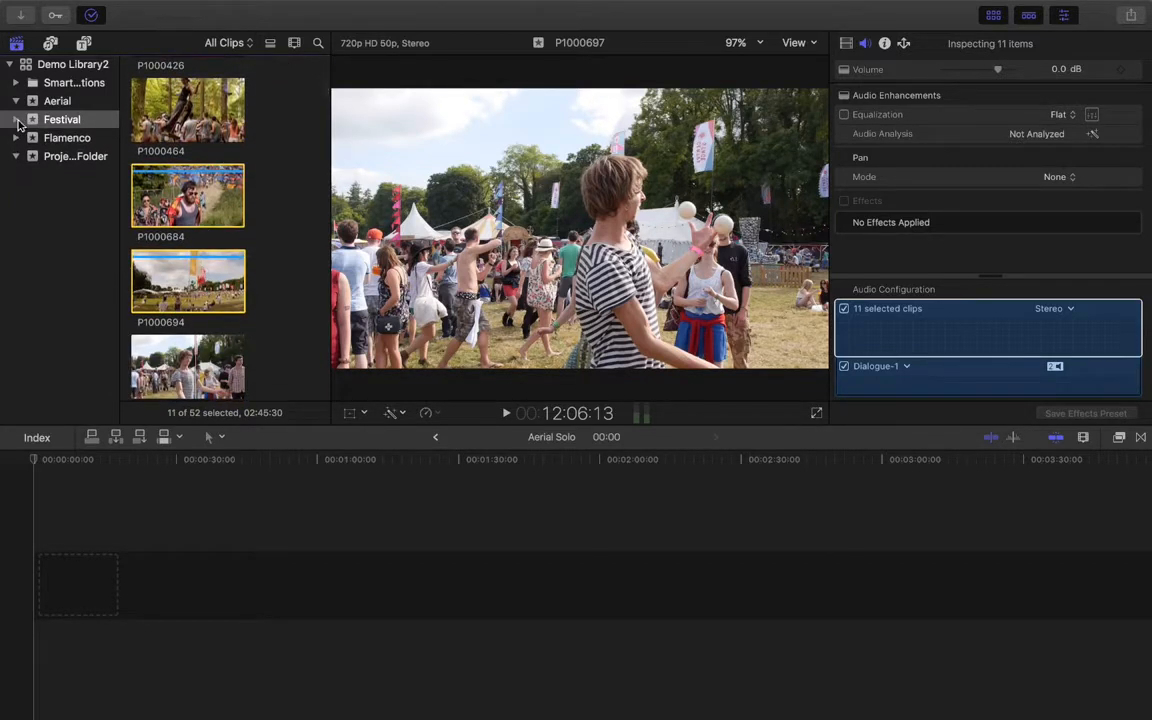
{"action": "left_click", "coordinate": [15, 120]}
Start a new selection with the juggler clip P1000697 and the performer clip P1000700.
{"action": "scroll", "coordinate": [190, 220], "scroll_direction": "down", "scroll_amount": 2}
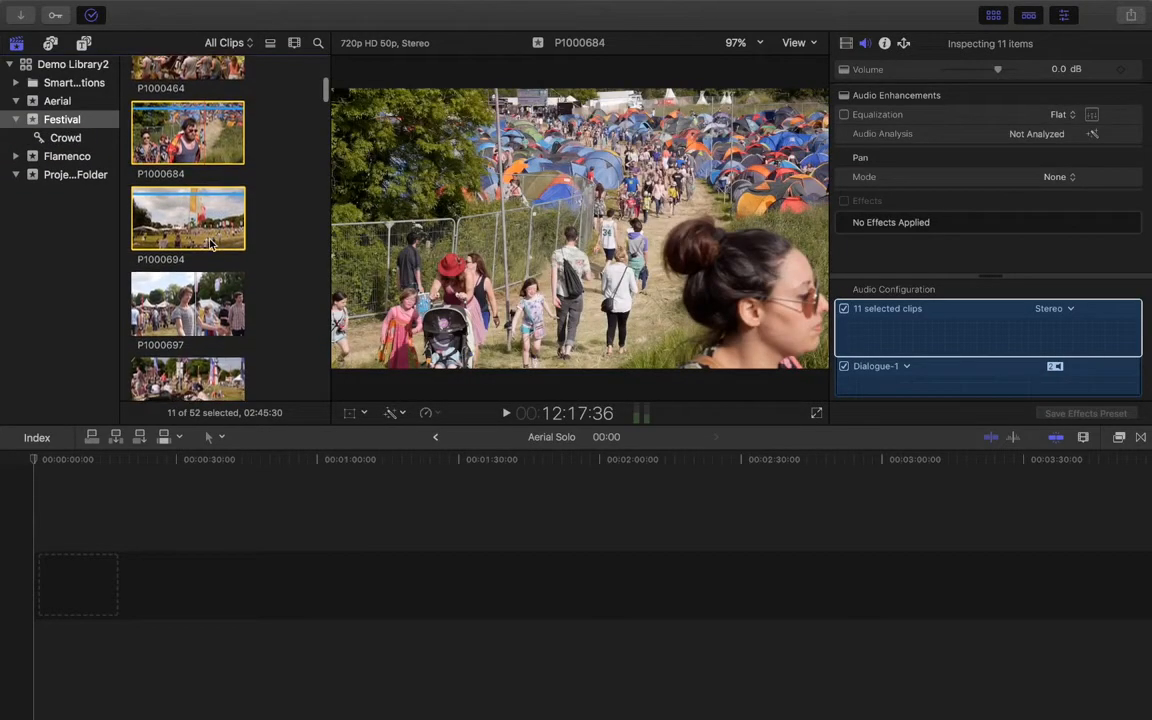
{"action": "left_click", "coordinate": [185, 310]}
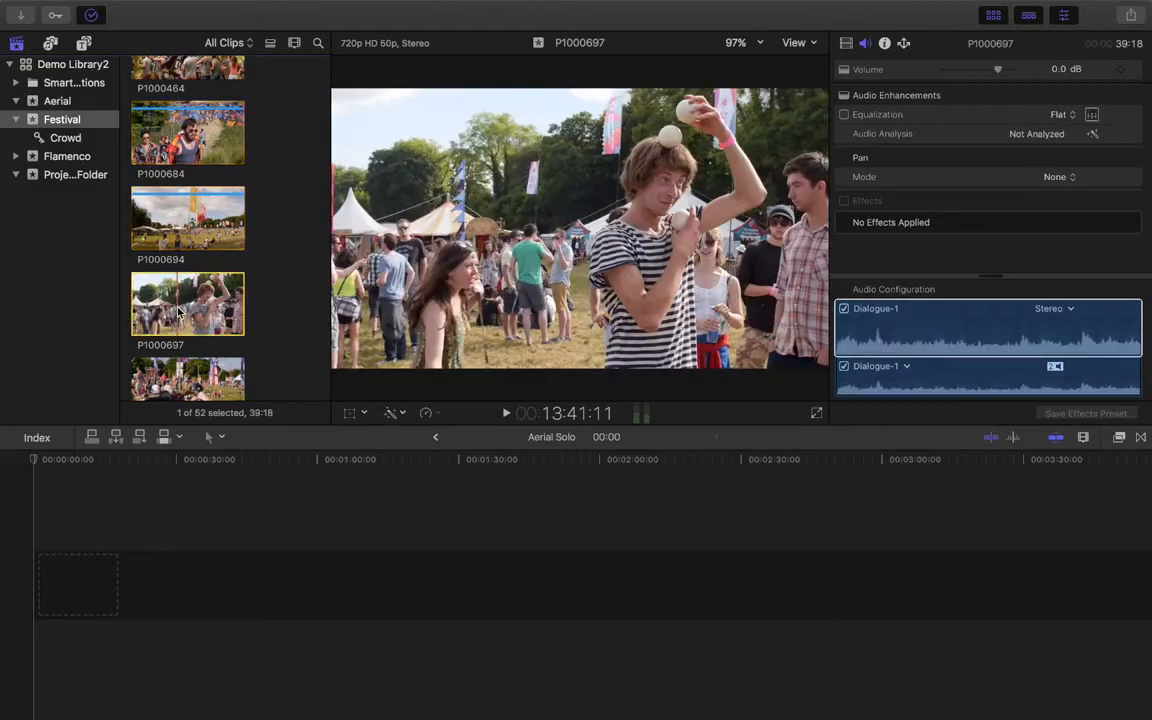
{"action": "scroll", "coordinate": [178, 314], "scroll_direction": "down", "scroll_amount": 2}
{"action": "left_click", "coordinate": [198, 275], "text": "super"}
Add another stage clip and the singer clips P1010032 and P1010053 to the performer selection.
{"action": "scroll", "coordinate": [198, 280], "scroll_direction": "down", "scroll_amount": 6}
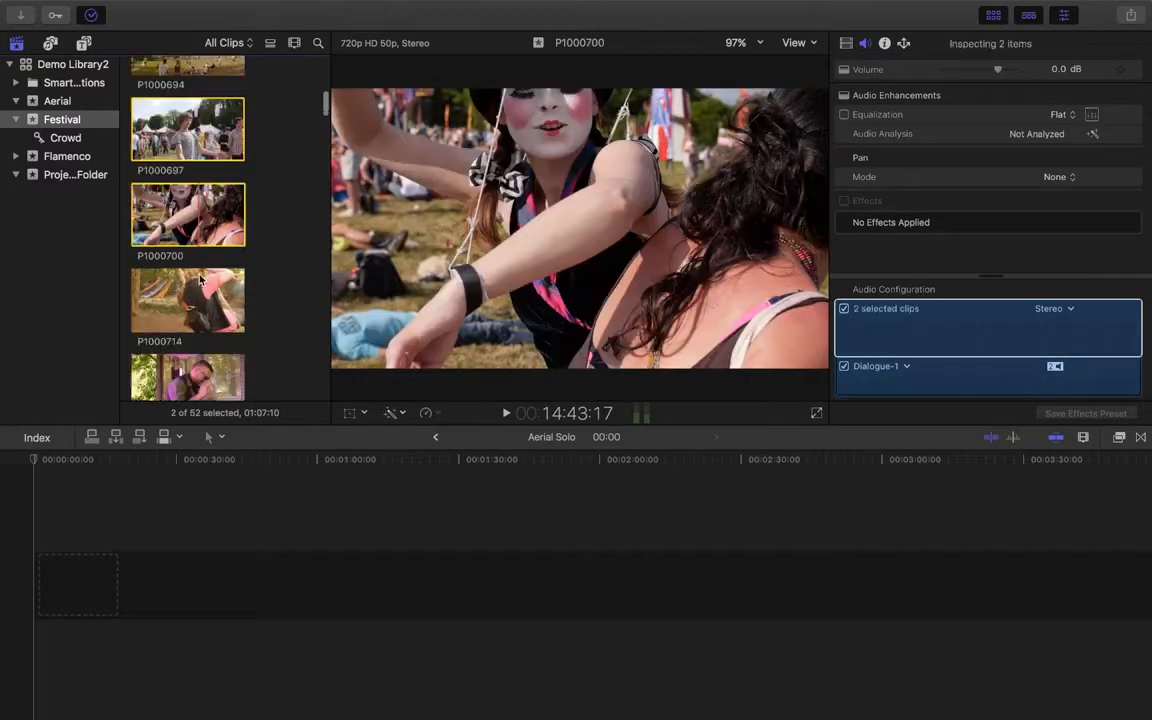
{"action": "scroll", "coordinate": [198, 279], "scroll_direction": "down", "scroll_amount": 5}
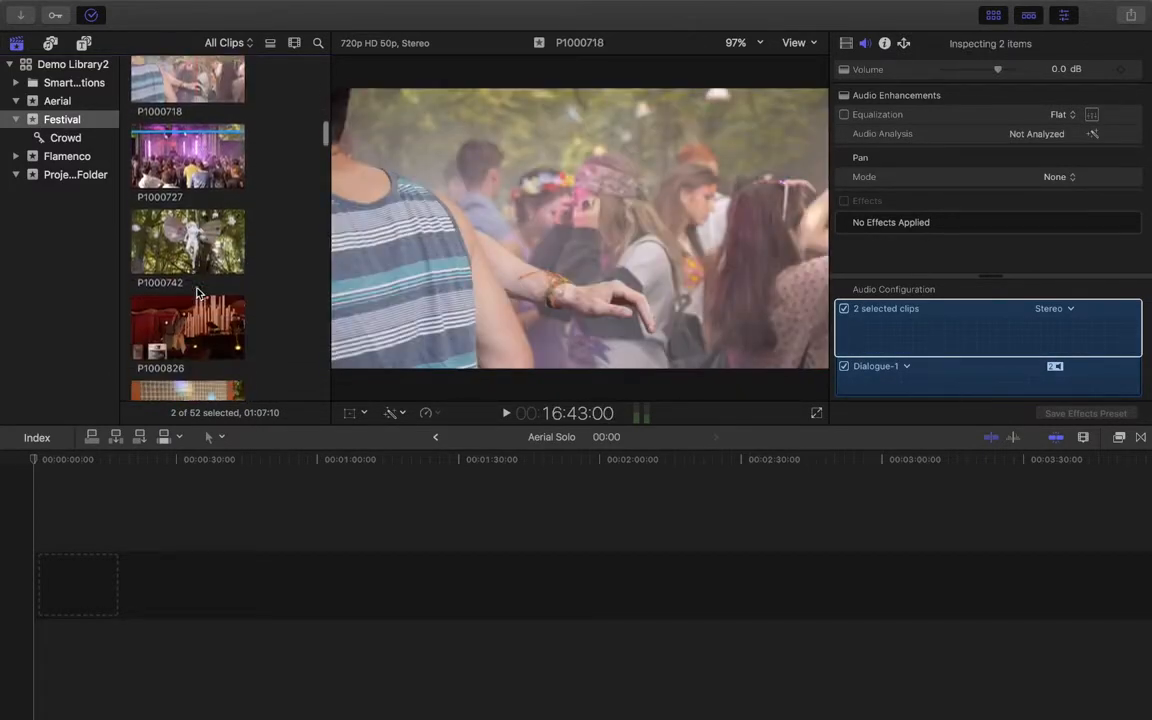
{"action": "scroll", "coordinate": [200, 316], "scroll_direction": "down", "scroll_amount": 2}
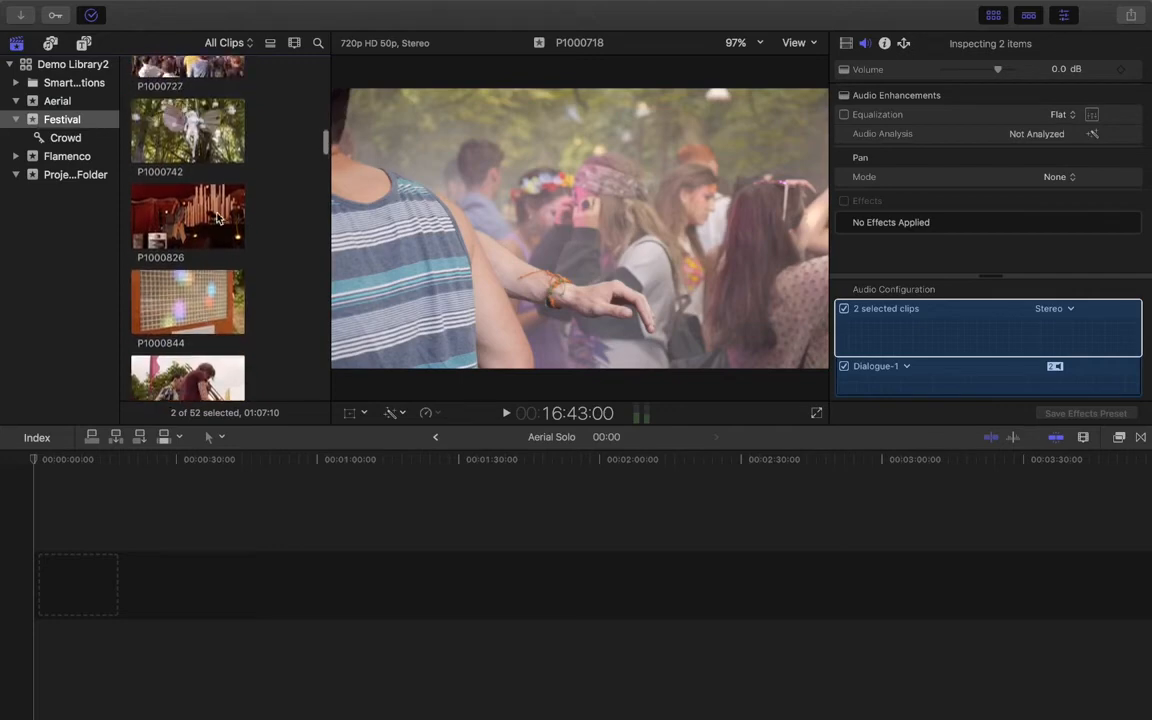
{"action": "scroll", "coordinate": [179, 256], "scroll_direction": "down", "scroll_amount": 5}
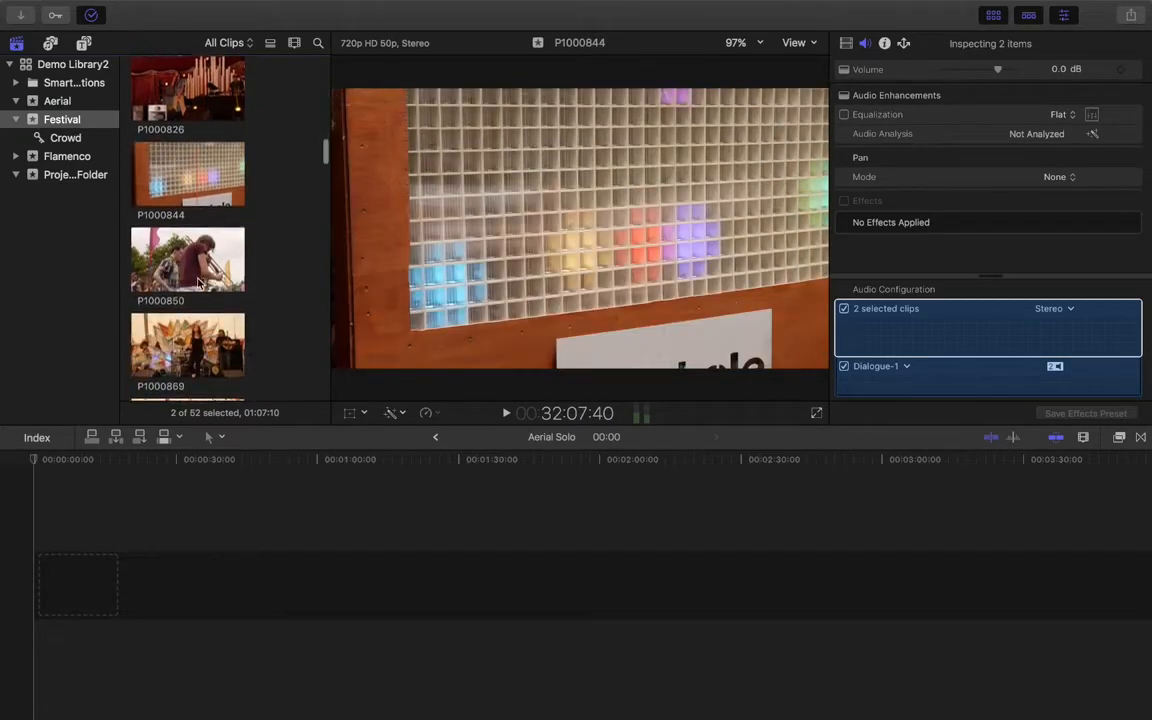
{"action": "scroll", "coordinate": [198, 283], "scroll_direction": "down", "scroll_amount": 6}
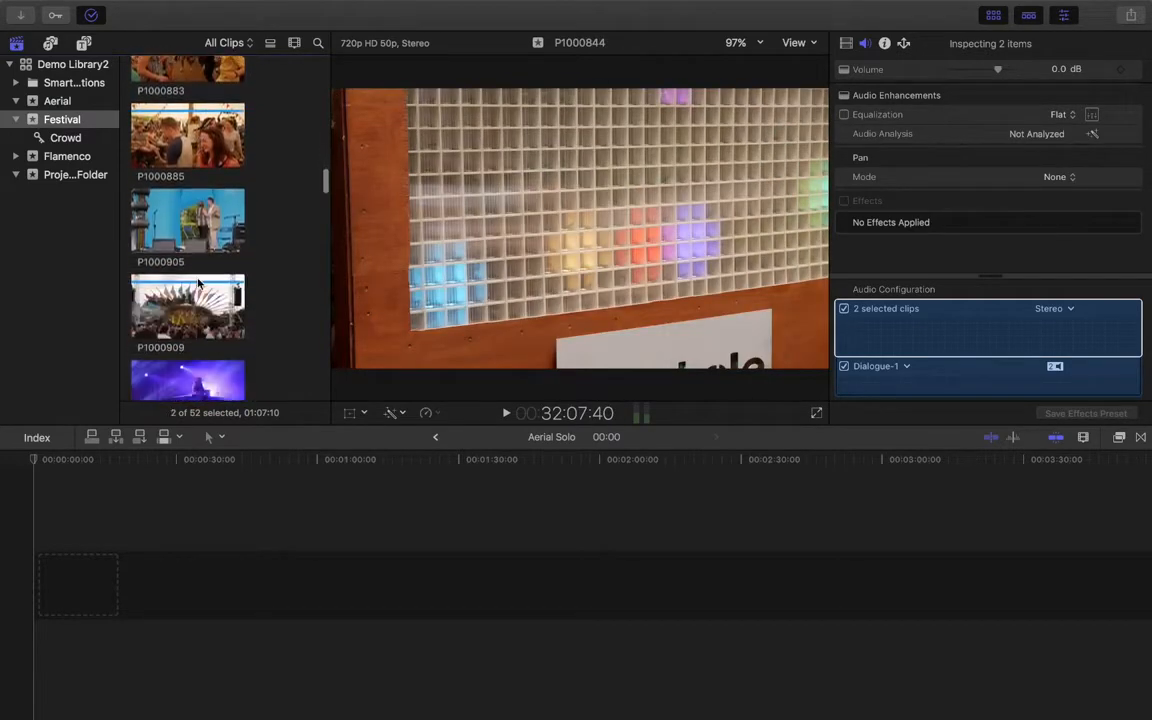
{"action": "left_click", "coordinate": [212, 160], "text": "super"}
{"action": "scroll", "coordinate": [194, 332], "scroll_direction": "down", "scroll_amount": 6}
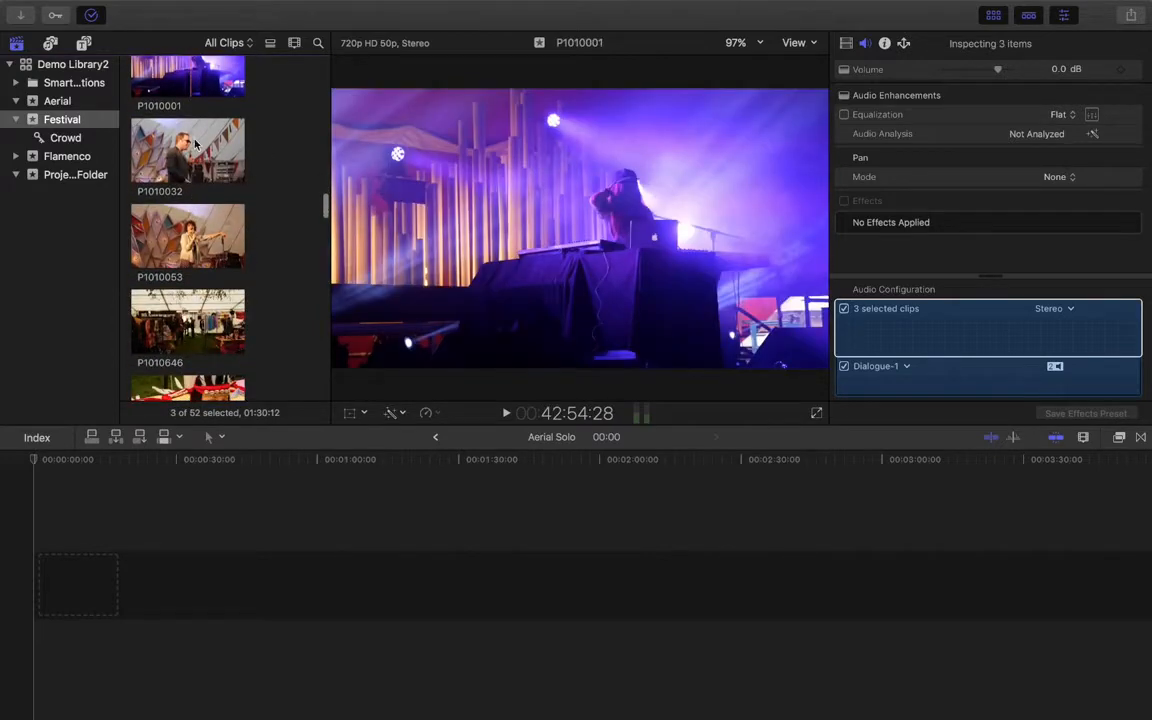
{"action": "left_click", "coordinate": [196, 145], "text": "super"}
{"action": "left_click", "coordinate": [192, 235], "text": "super"}
Look through the remaining Festival clips and assign the keyword Performers to the selected clips.
{"action": "scroll", "coordinate": [198, 246], "scroll_direction": "down", "scroll_amount": 7}
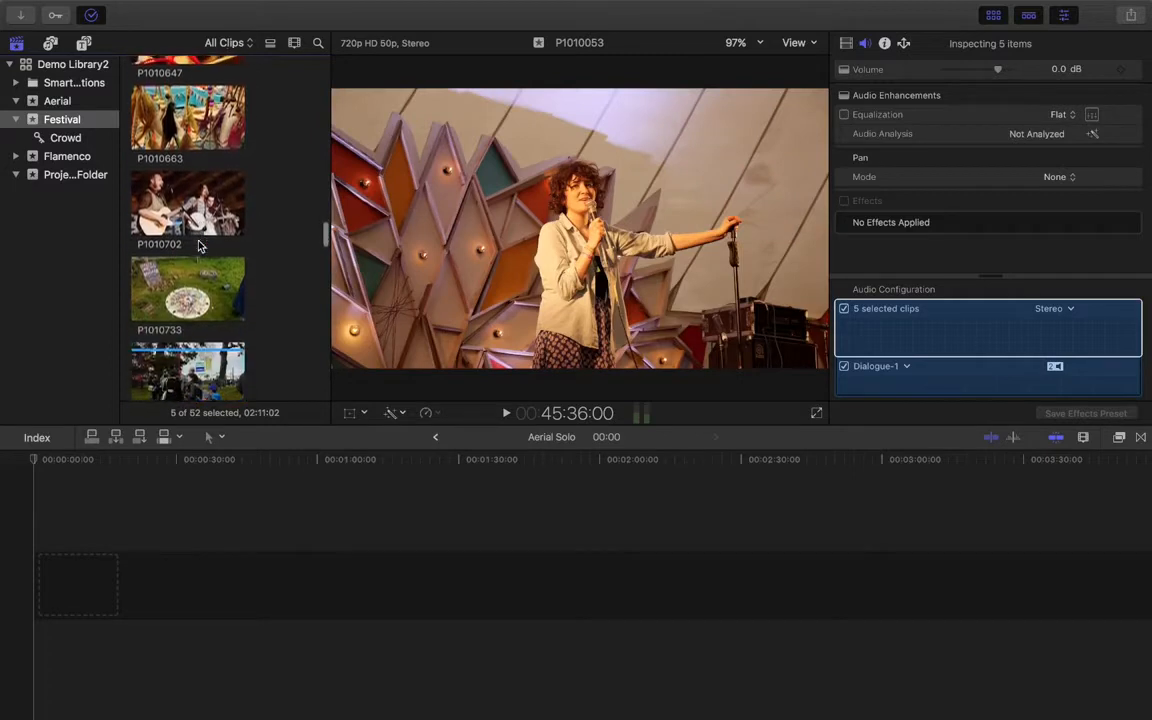
{"action": "scroll", "coordinate": [198, 245], "scroll_direction": "down", "scroll_amount": 8}
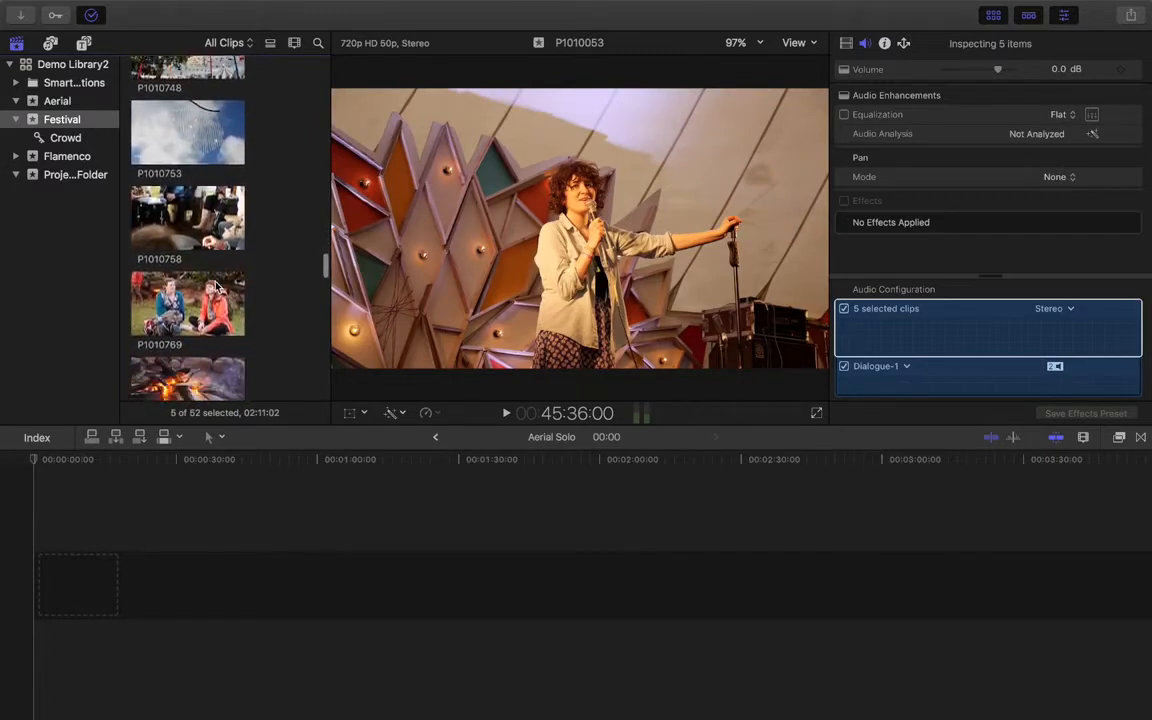
{"action": "scroll", "coordinate": [216, 287], "scroll_direction": "down", "scroll_amount": 20}
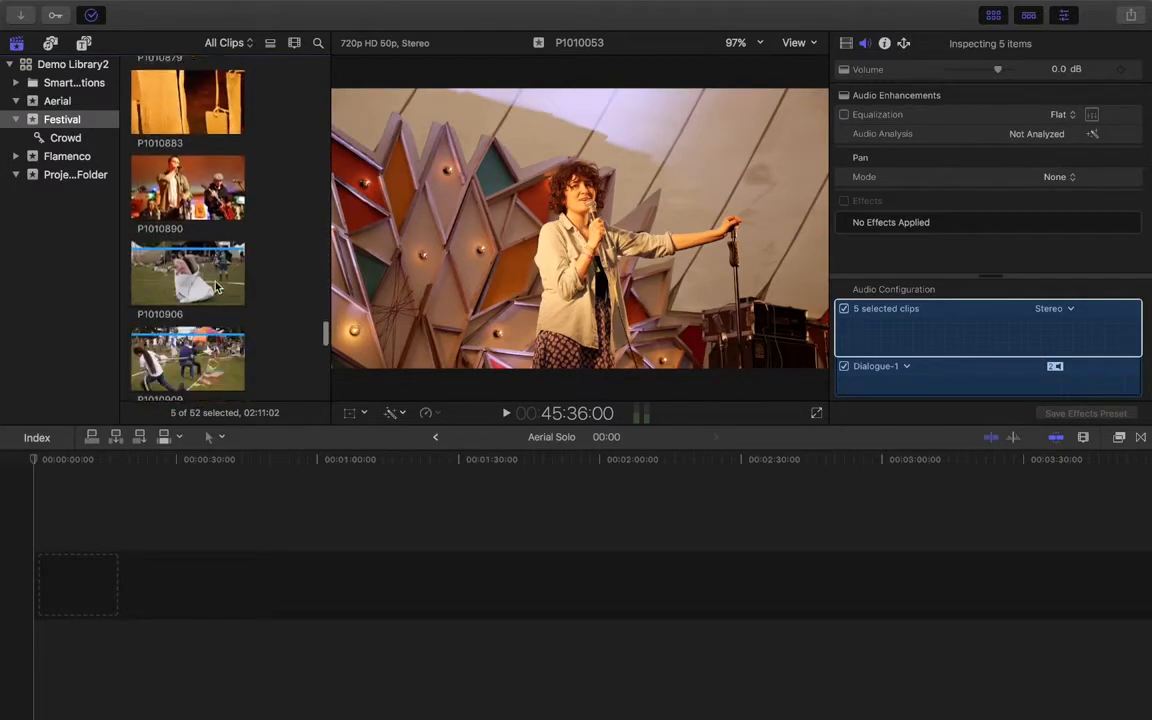
{"action": "scroll", "coordinate": [216, 287], "scroll_direction": "up", "scroll_amount": 20}
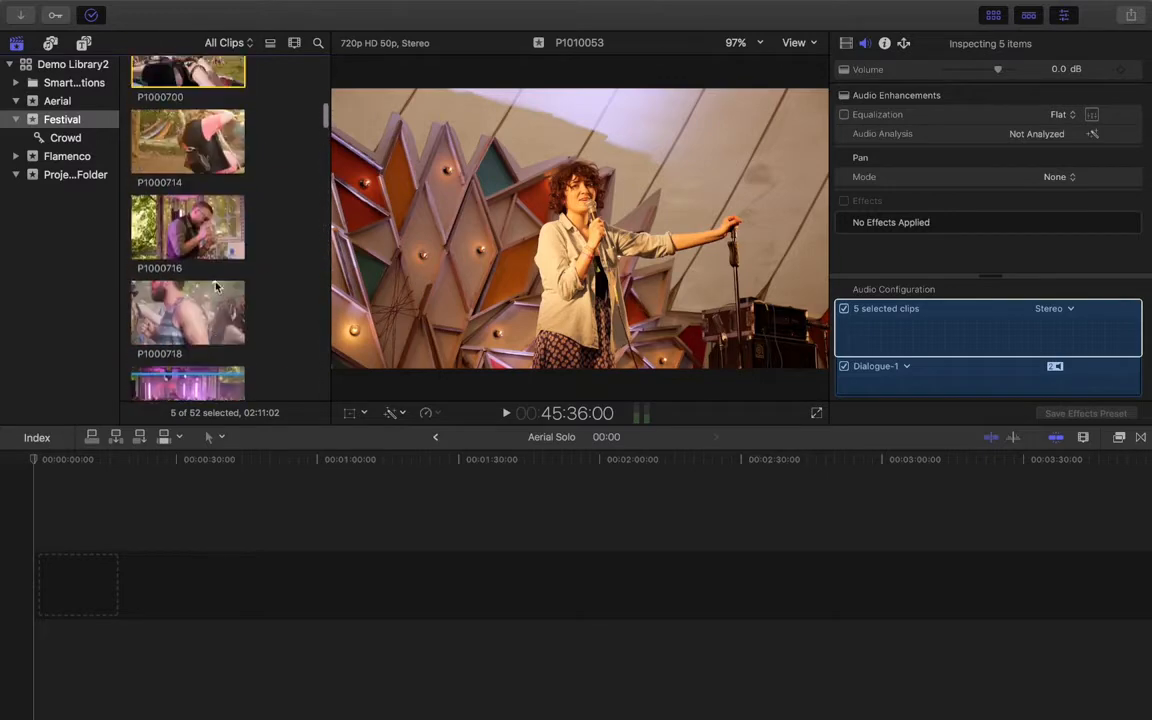
{"action": "scroll", "coordinate": [216, 287], "scroll_direction": "up", "scroll_amount": 5}
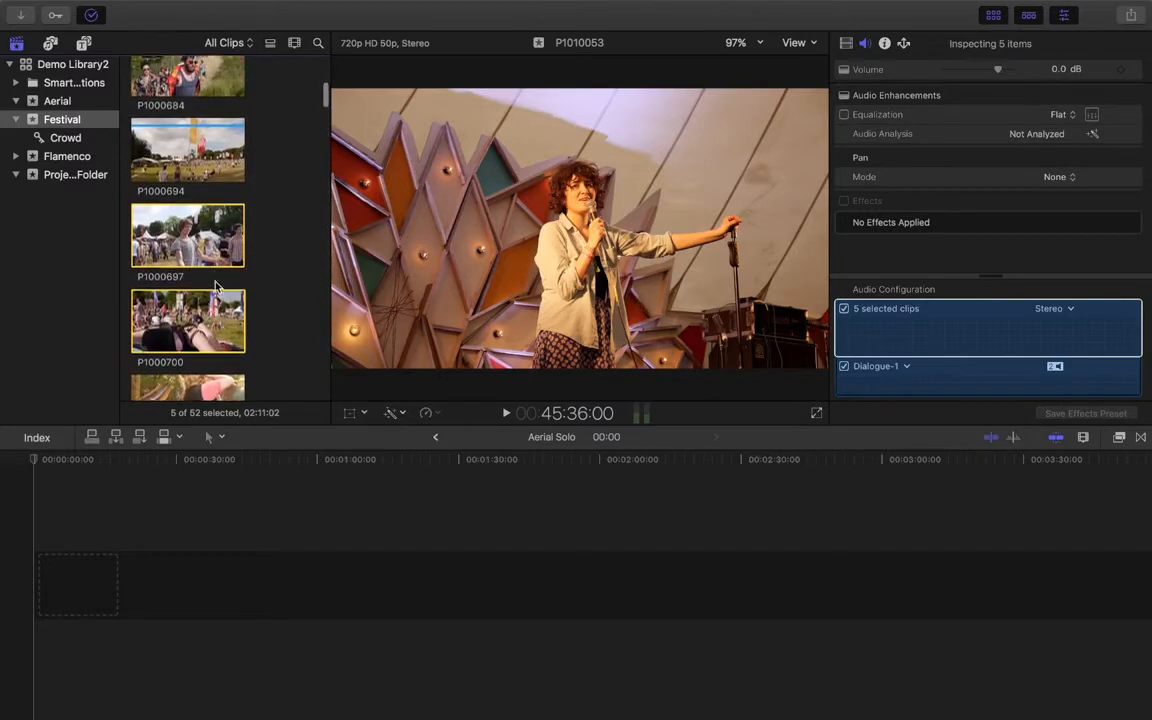
{"action": "left_click", "coordinate": [56, 16]}
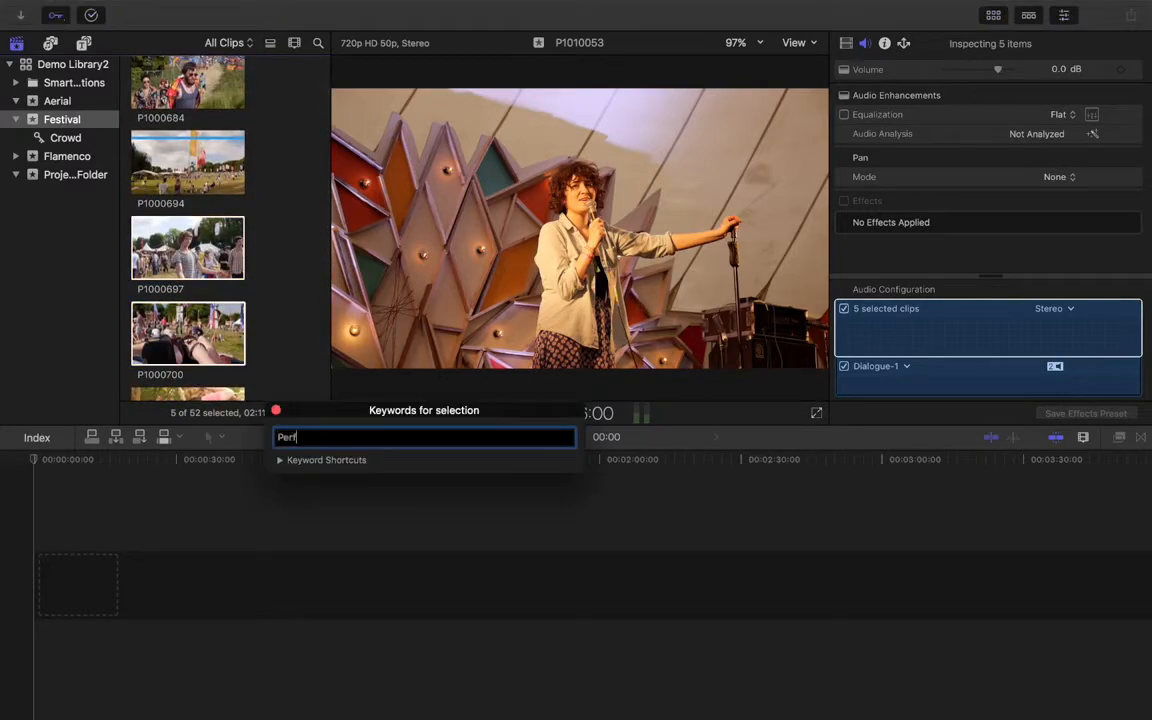
{"action": "key", "text": "Return"}
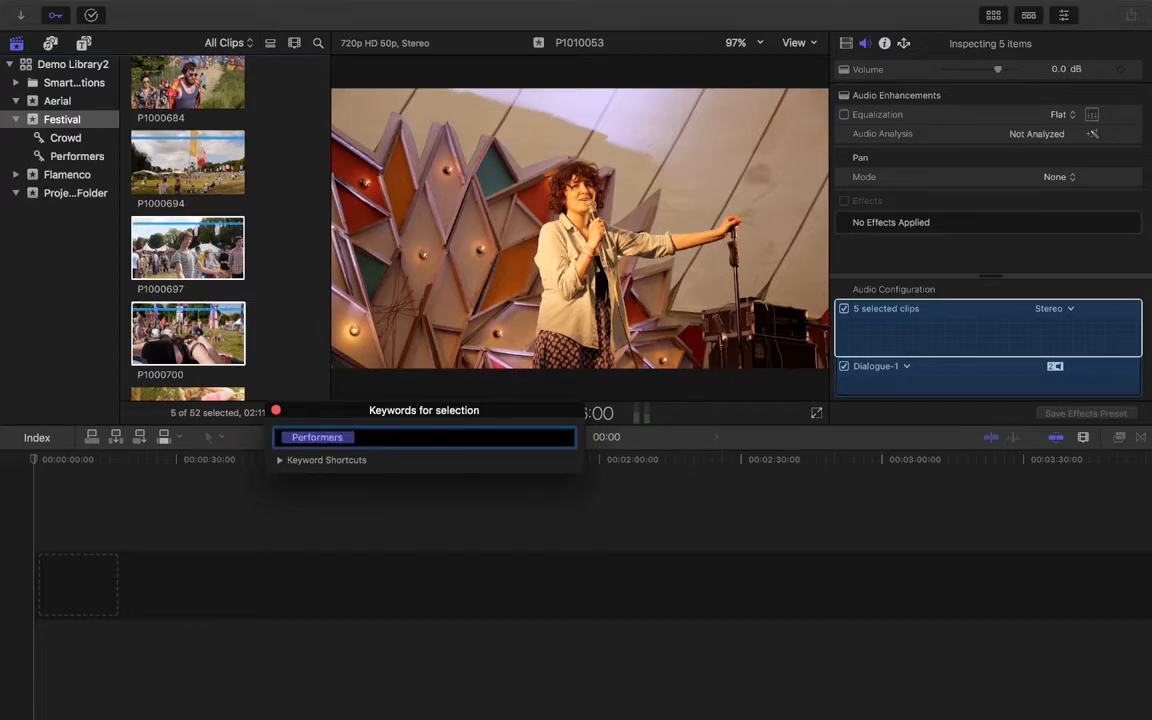
Replace the clip selection with the DJ clip P1000716 and the stage crowd clip P1000727.
{"action": "left_click", "coordinate": [247, 216]}
{"action": "scroll", "coordinate": [248, 216], "scroll_direction": "down", "scroll_amount": 5}
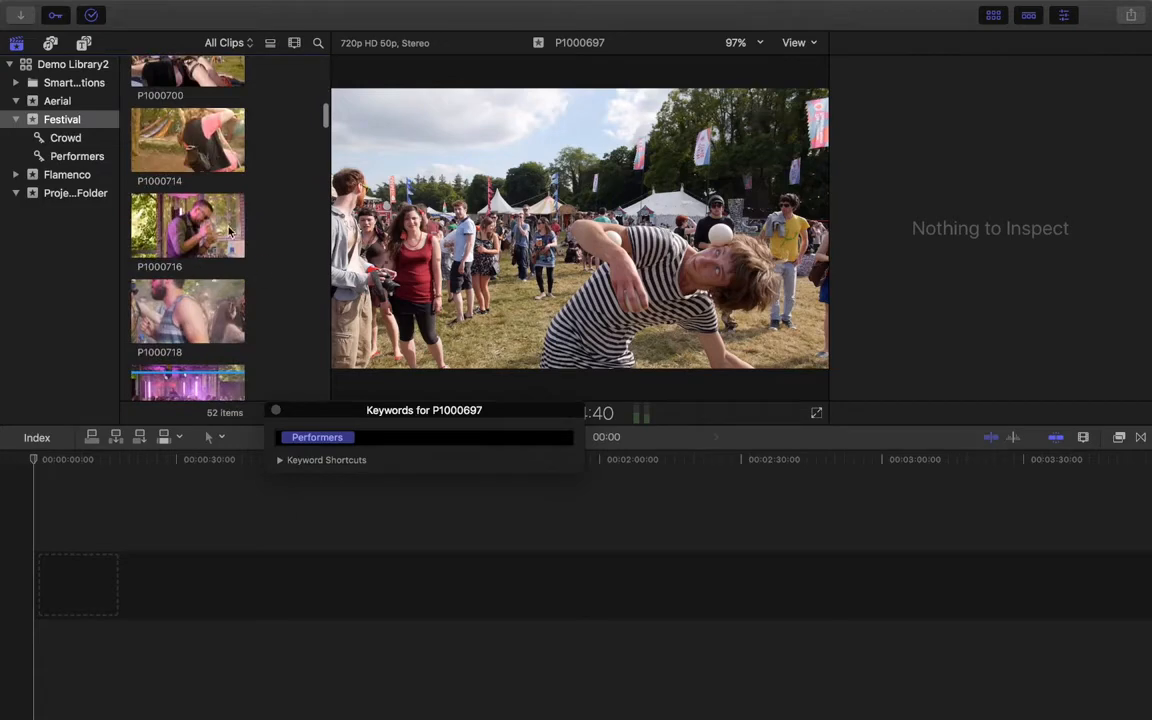
{"action": "left_click", "coordinate": [210, 234]}
{"action": "key", "text": "space"}
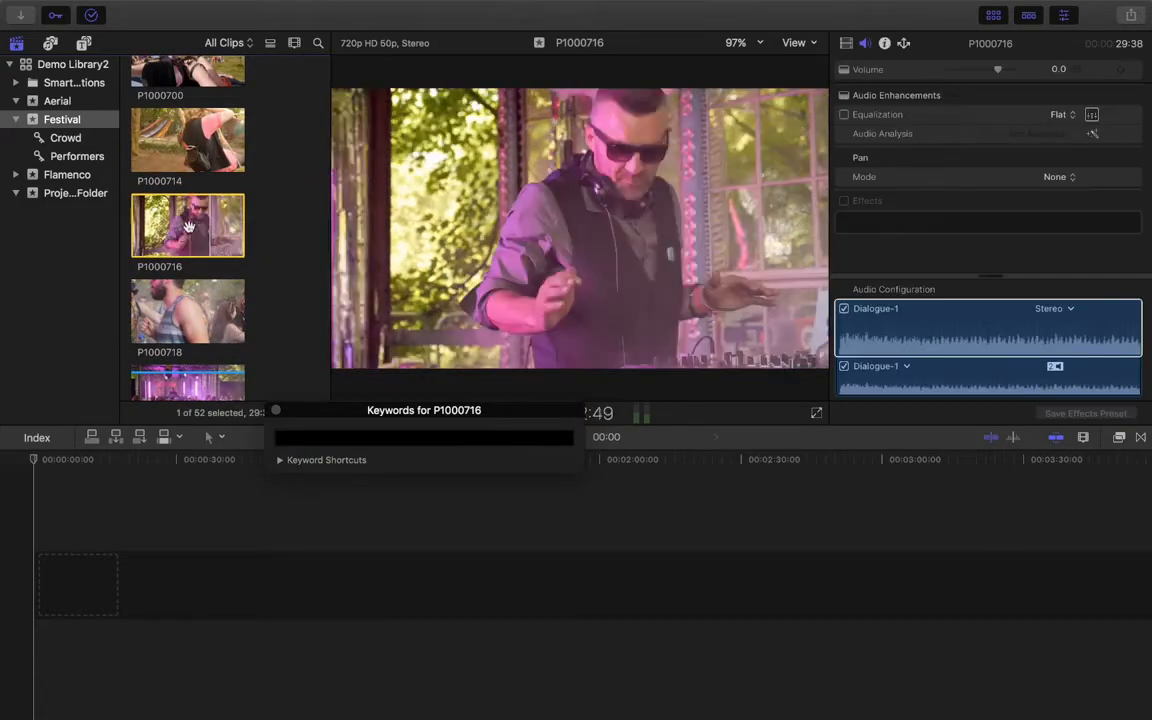
{"action": "scroll", "coordinate": [252, 299], "scroll_direction": "down", "scroll_amount": 3}
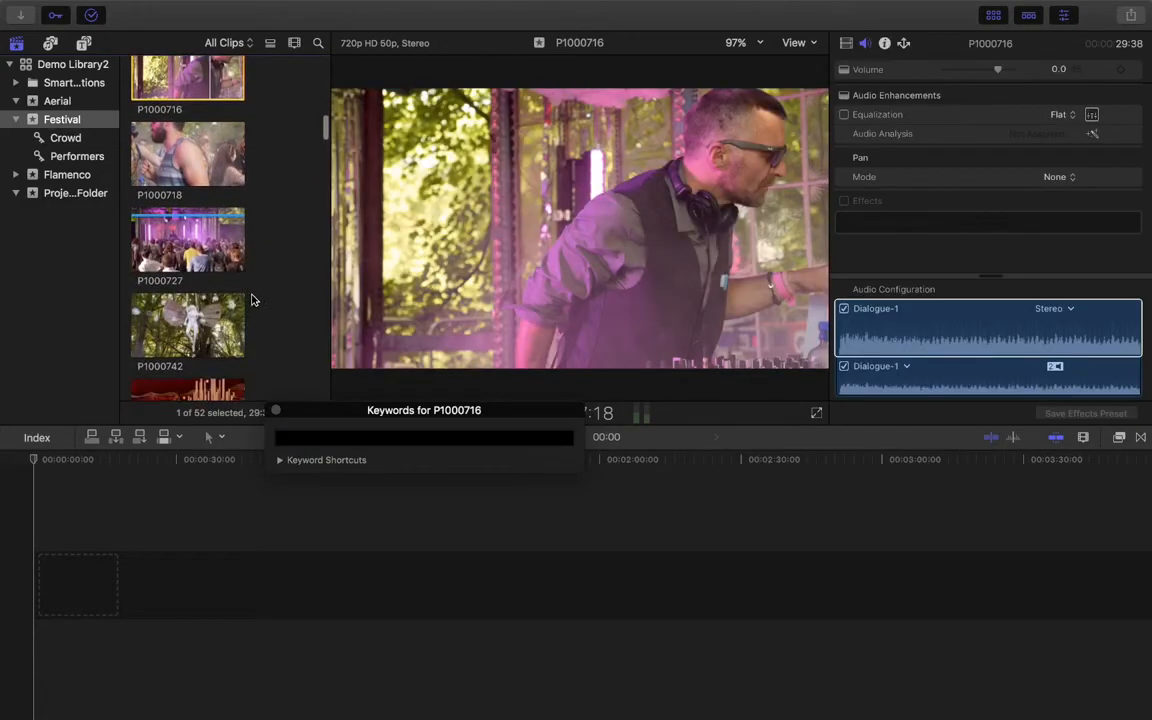
{"action": "left_click", "coordinate": [182, 240], "text": "super"}
{"action": "scroll", "coordinate": [292, 359], "scroll_direction": "down", "scroll_amount": 10}
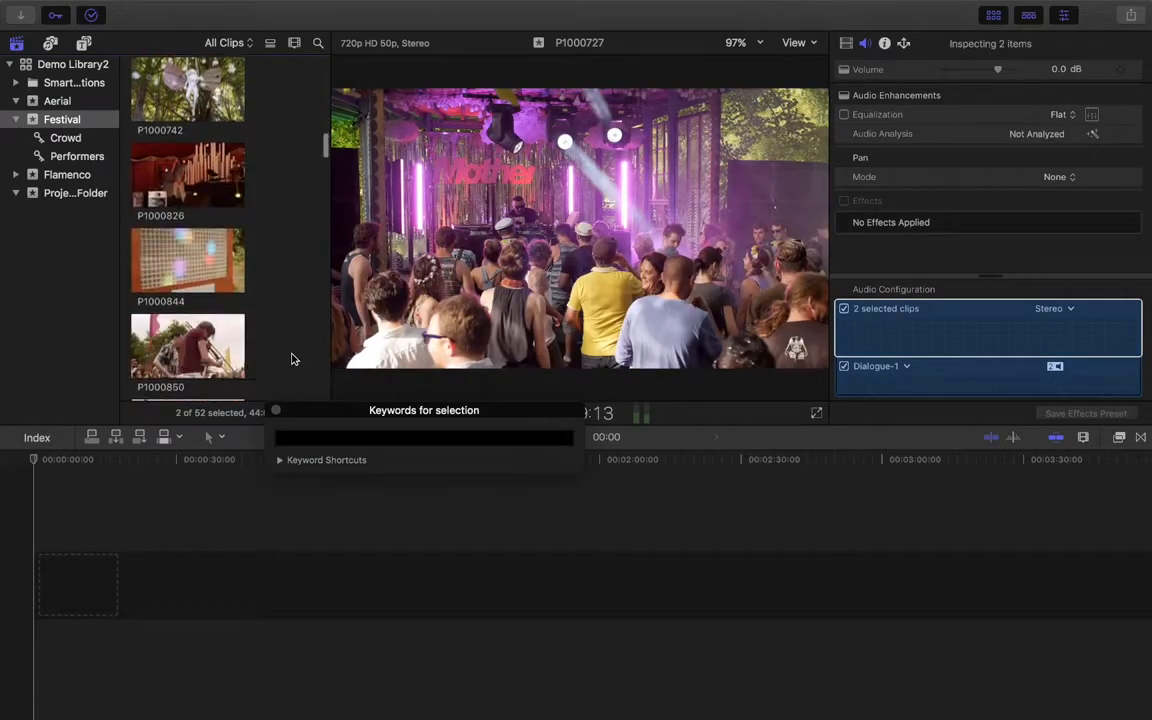
Add the purple-lit DJ clip P1010001 to the selection and assign the keyword DJ to the selected clips.
{"action": "scroll", "coordinate": [292, 359], "scroll_direction": "down", "scroll_amount": 2}
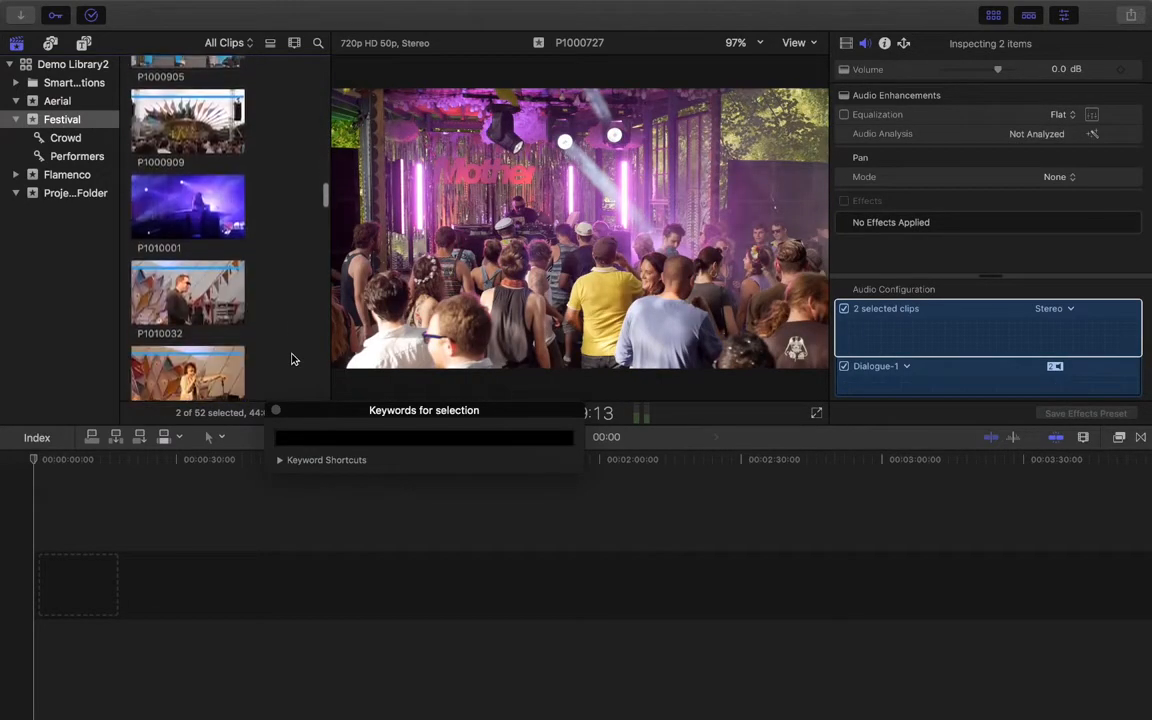
{"action": "left_click", "coordinate": [199, 215], "text": "super"}
{"action": "scroll", "coordinate": [280, 320], "scroll_direction": "down", "scroll_amount": 15}
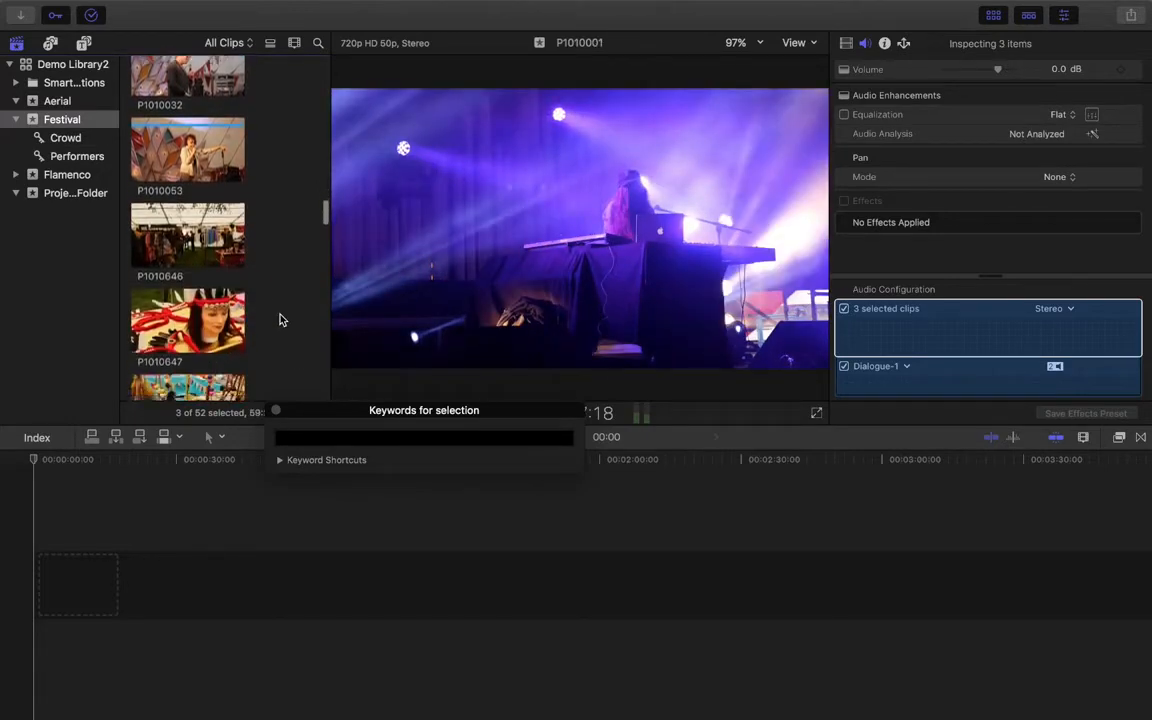
{"action": "scroll", "coordinate": [280, 320], "scroll_direction": "down", "scroll_amount": 15}
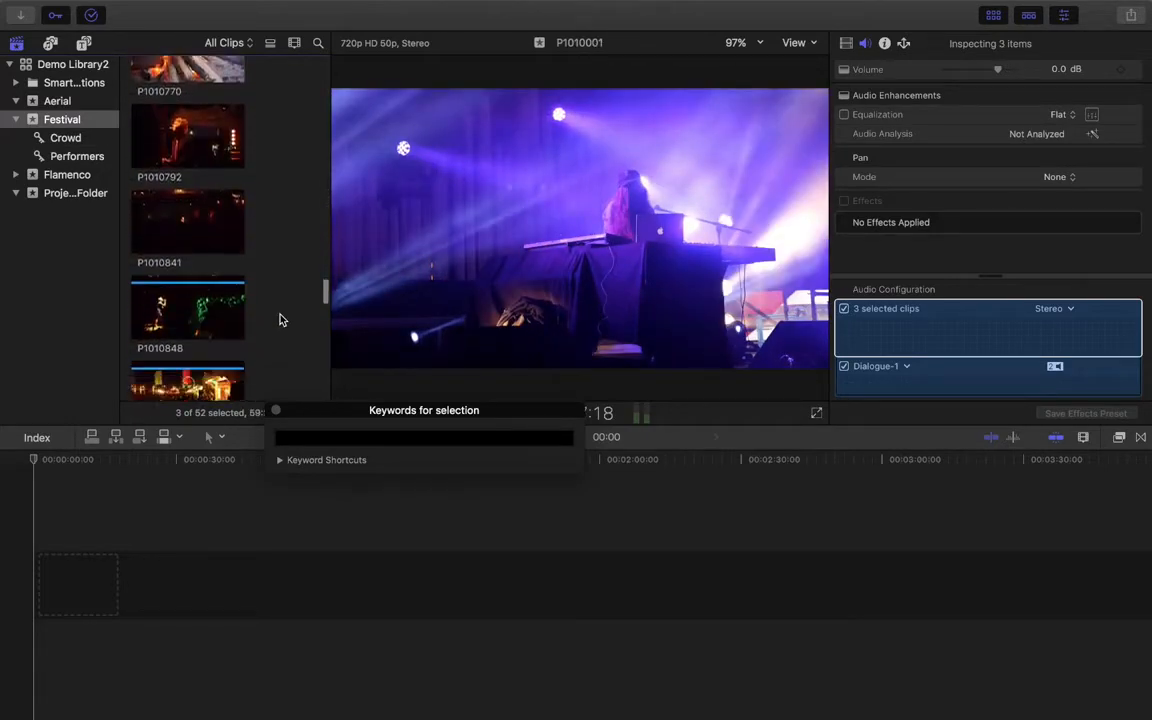
{"action": "scroll", "coordinate": [280, 320], "scroll_direction": "up", "scroll_amount": 15}
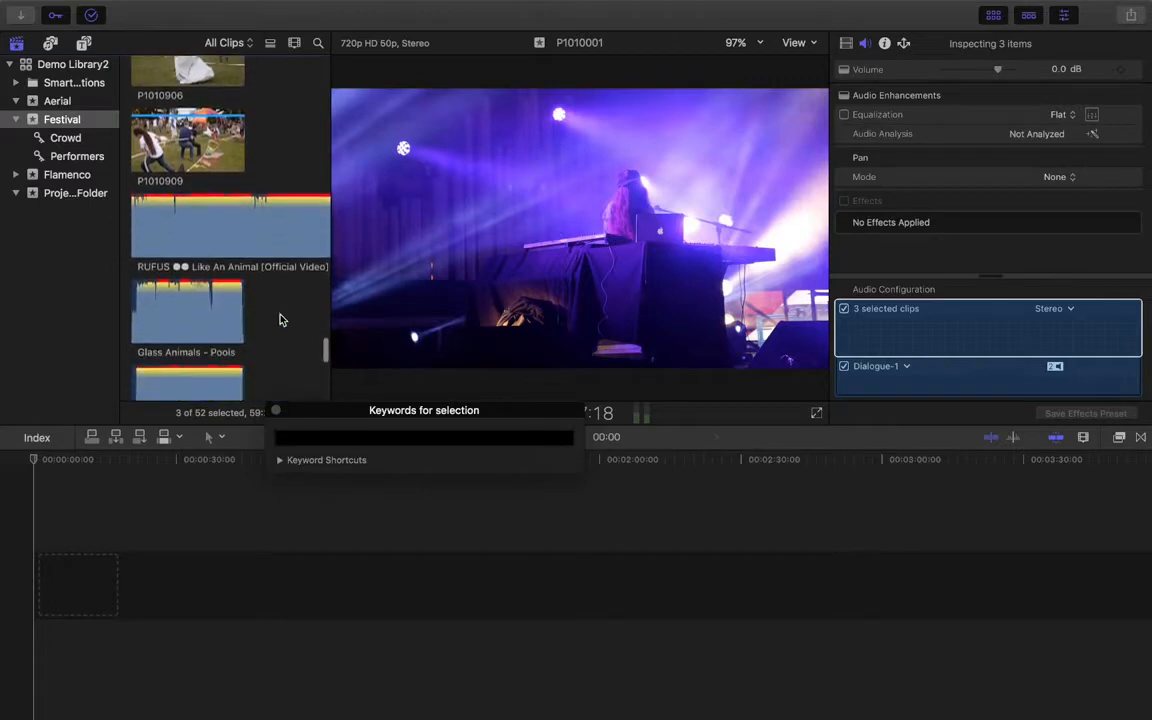
{"action": "scroll", "coordinate": [281, 319], "scroll_direction": "up", "scroll_amount": 15}
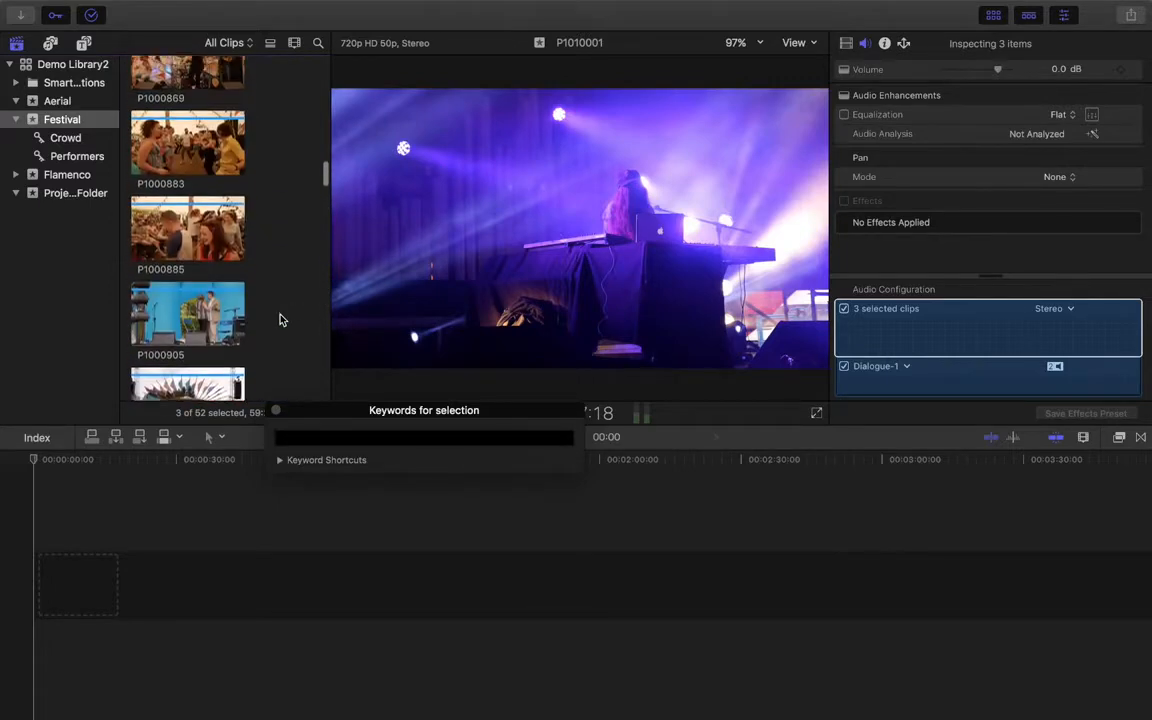
{"action": "scroll", "coordinate": [281, 320], "scroll_direction": "up", "scroll_amount": 2}
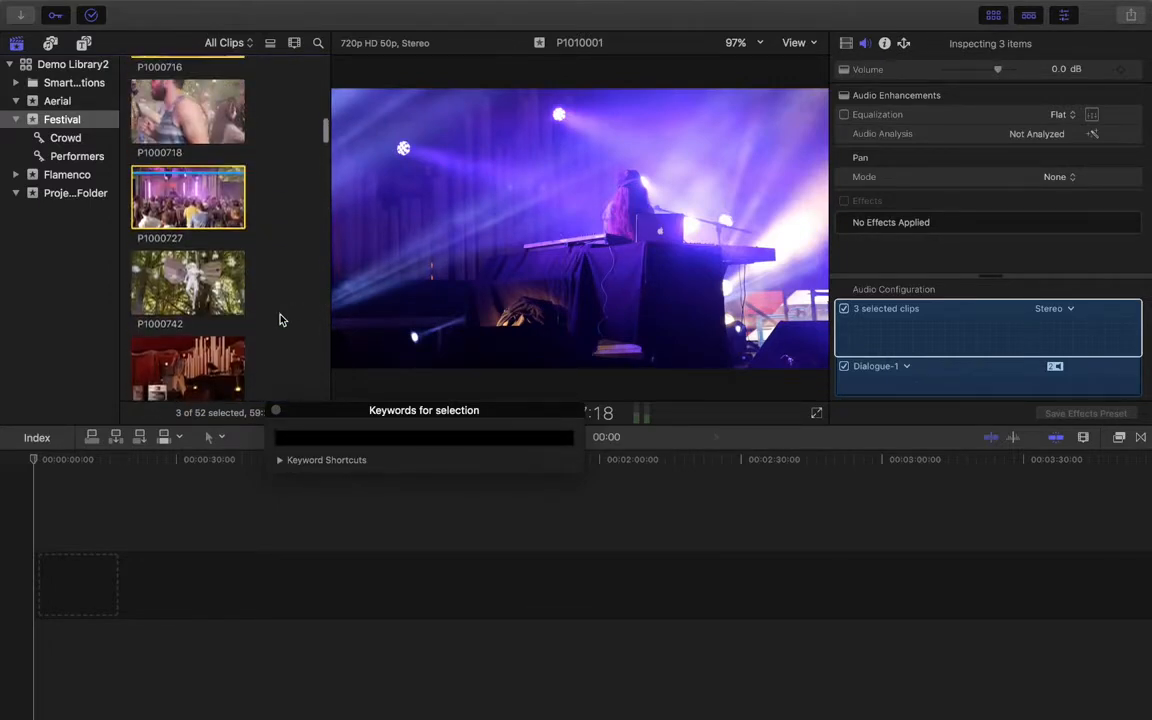
{"action": "left_click", "coordinate": [308, 440]}
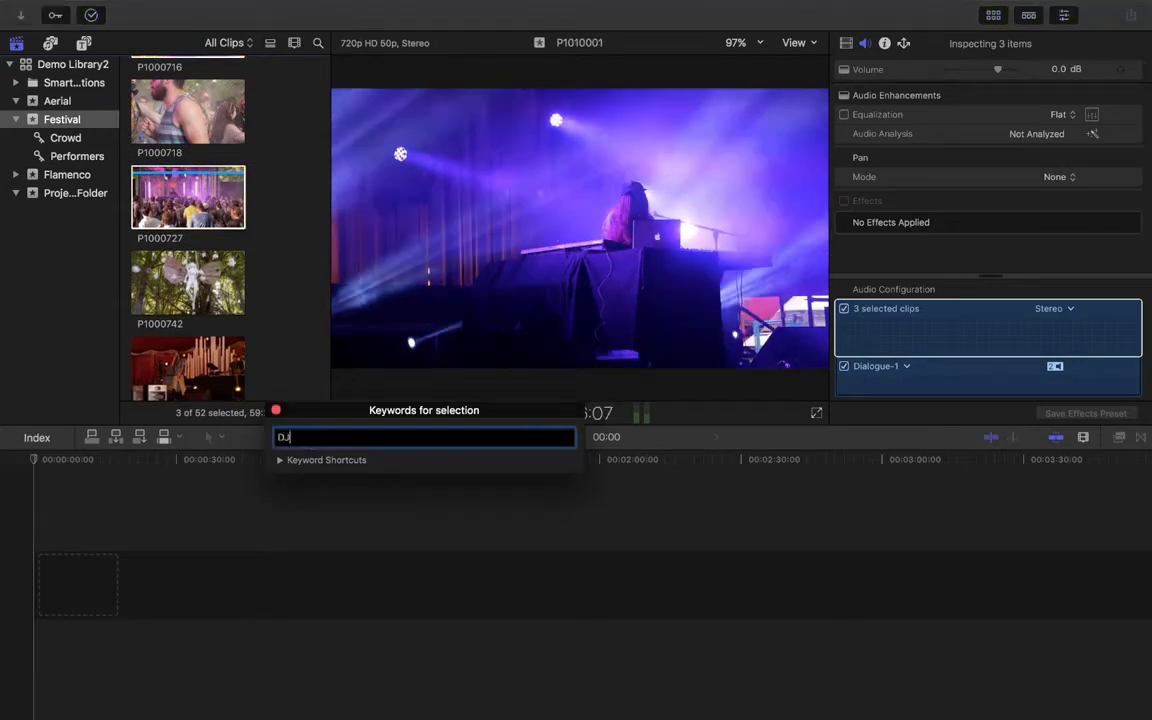
Review the clips gathered in the Crowd, DJ and Performers keyword collections of the Festival event.
{"action": "left_click", "coordinate": [69, 141]}
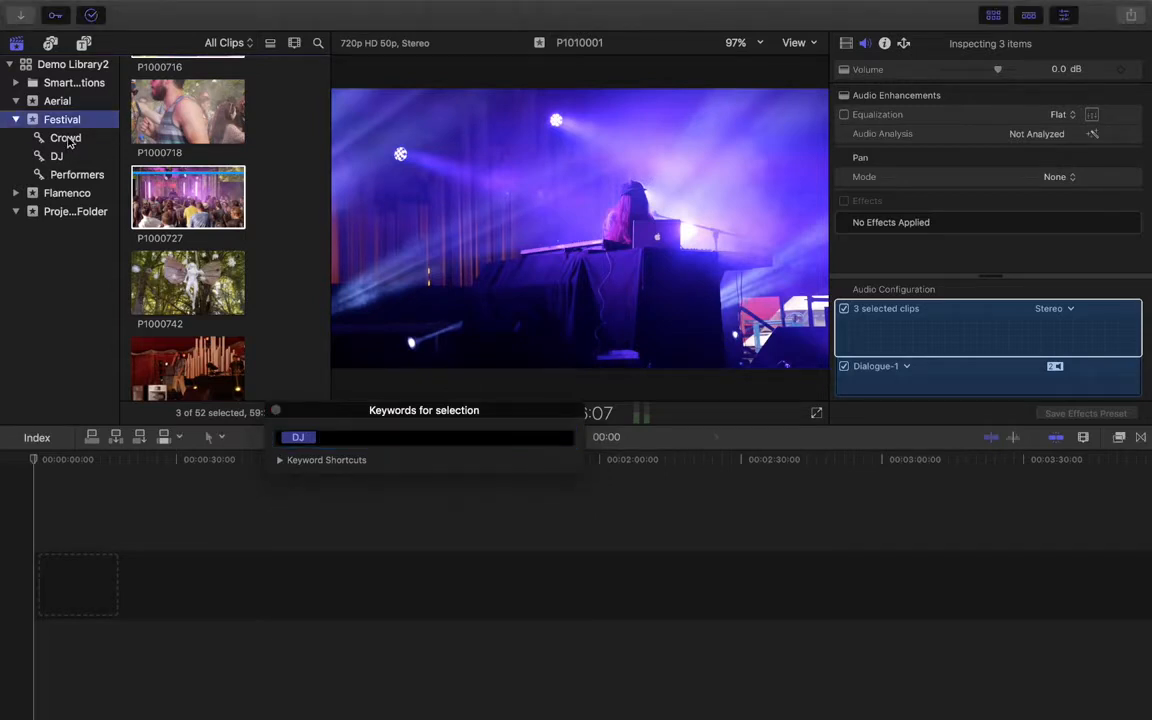
{"action": "left_click", "coordinate": [69, 141]}
{"action": "scroll", "coordinate": [183, 282], "scroll_direction": "up", "scroll_amount": 3}
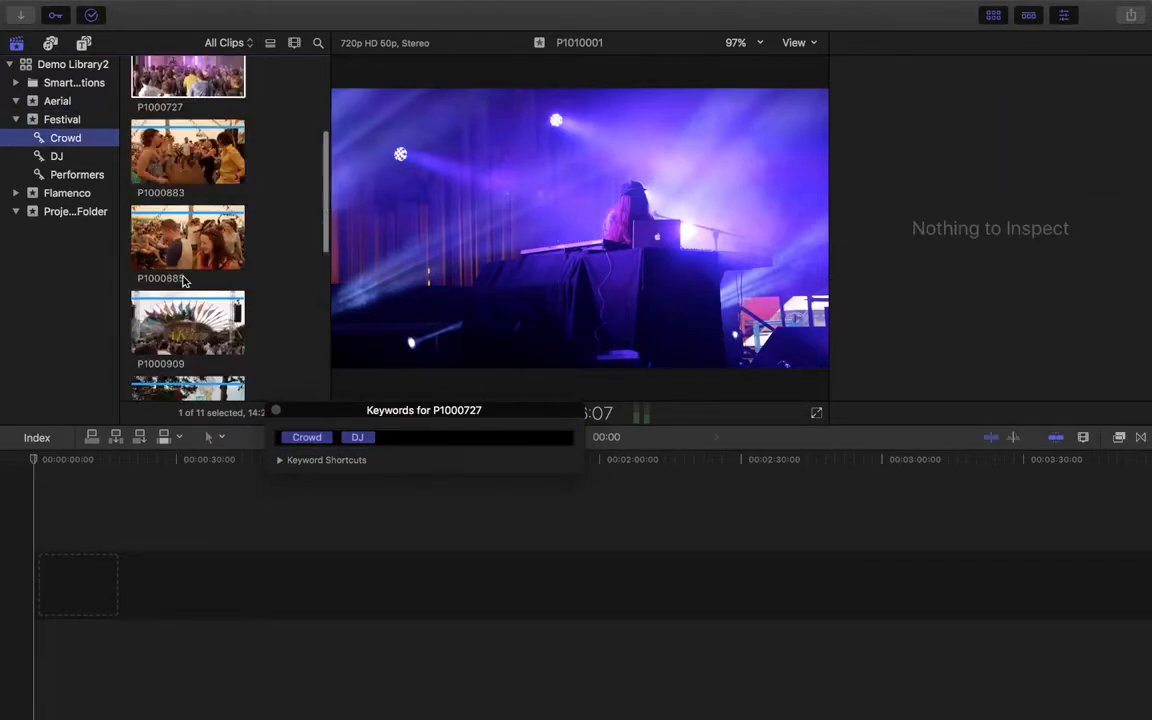
{"action": "left_click", "coordinate": [59, 158]}
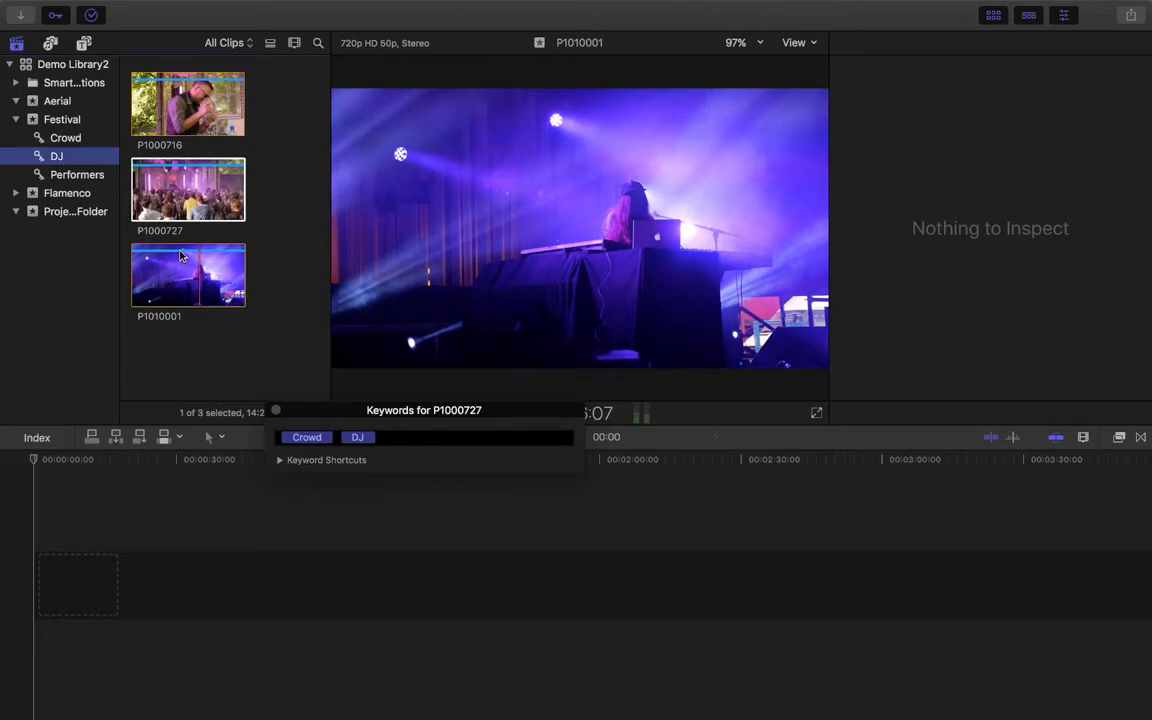
{"action": "left_click", "coordinate": [80, 179]}
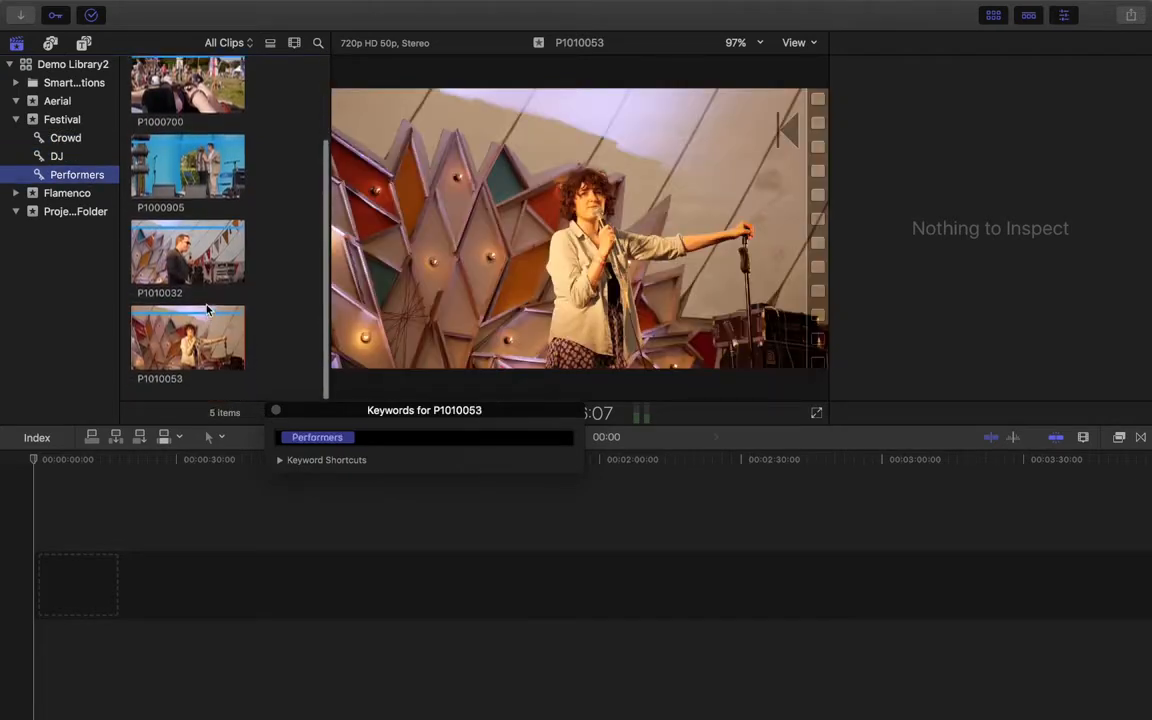
Return to the Festival event and start a new selection with the dark-lit clips P1000426, P1000826 and P1010001.
{"action": "left_click", "coordinate": [50, 119]}
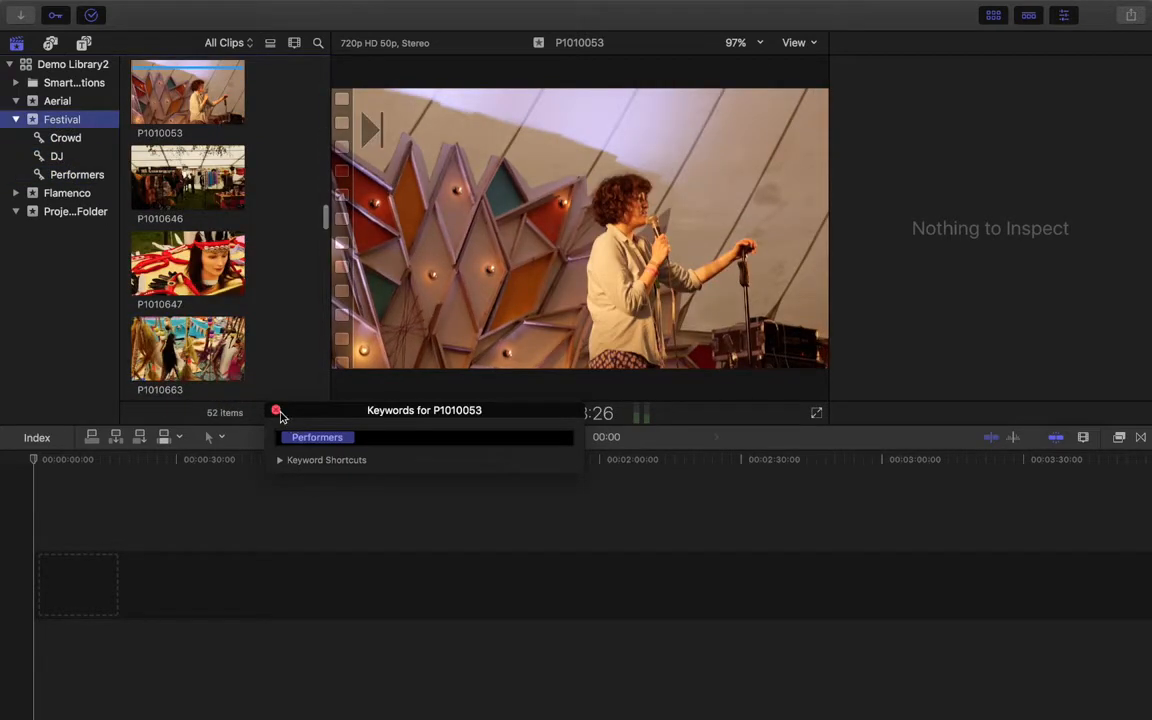
{"action": "scroll", "coordinate": [228, 236], "scroll_direction": "up", "scroll_amount": 10}
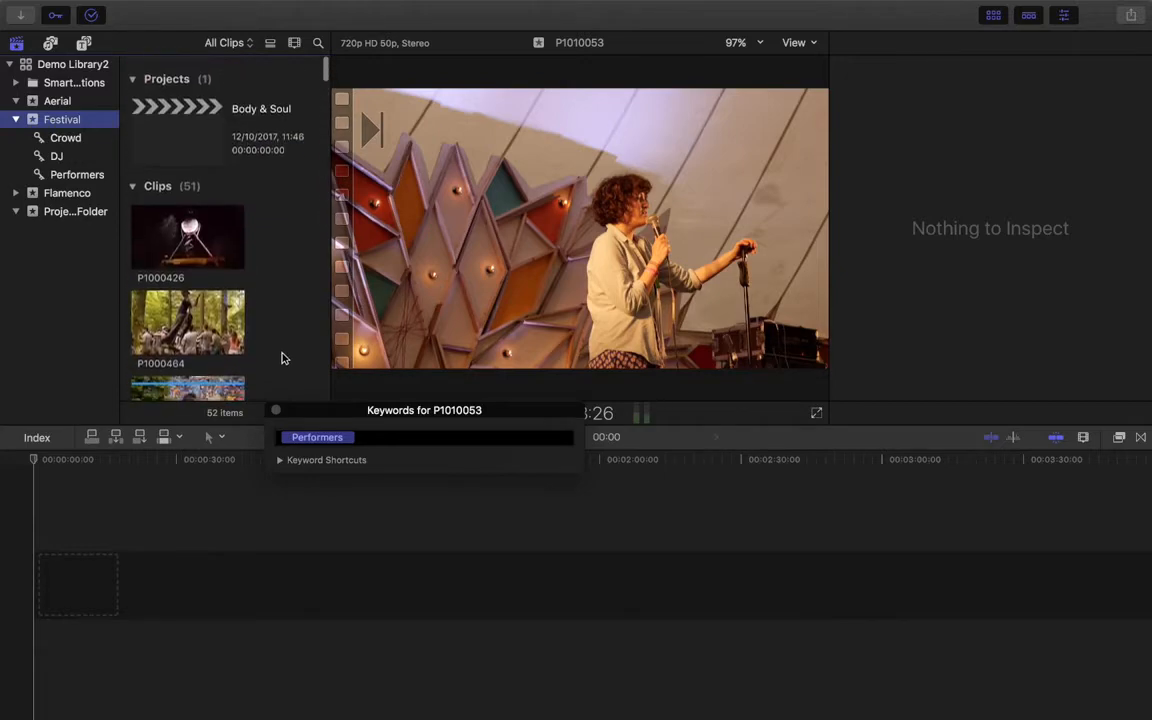
{"action": "scroll", "coordinate": [229, 307], "scroll_direction": "down", "scroll_amount": 10}
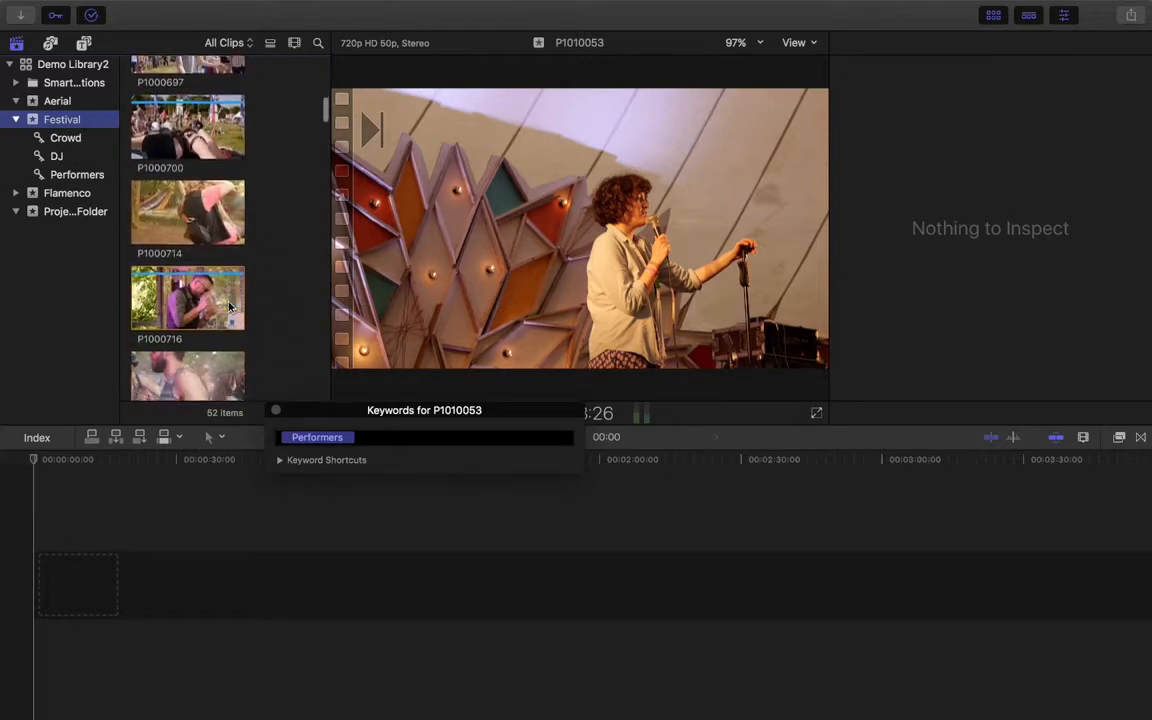
{"action": "scroll", "coordinate": [229, 307], "scroll_direction": "up", "scroll_amount": 10}
{"action": "left_click", "coordinate": [190, 222]}
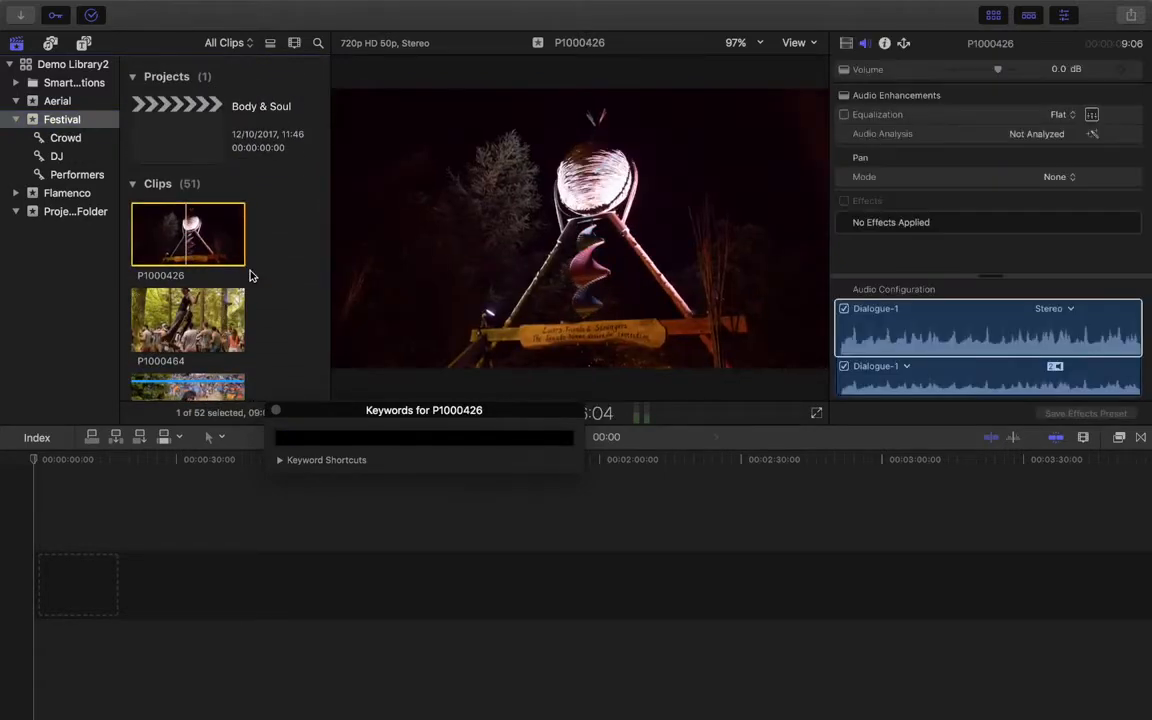
{"action": "scroll", "coordinate": [250, 275], "scroll_direction": "down", "scroll_amount": 5}
{"action": "scroll", "coordinate": [250, 277], "scroll_direction": "down", "scroll_amount": 6}
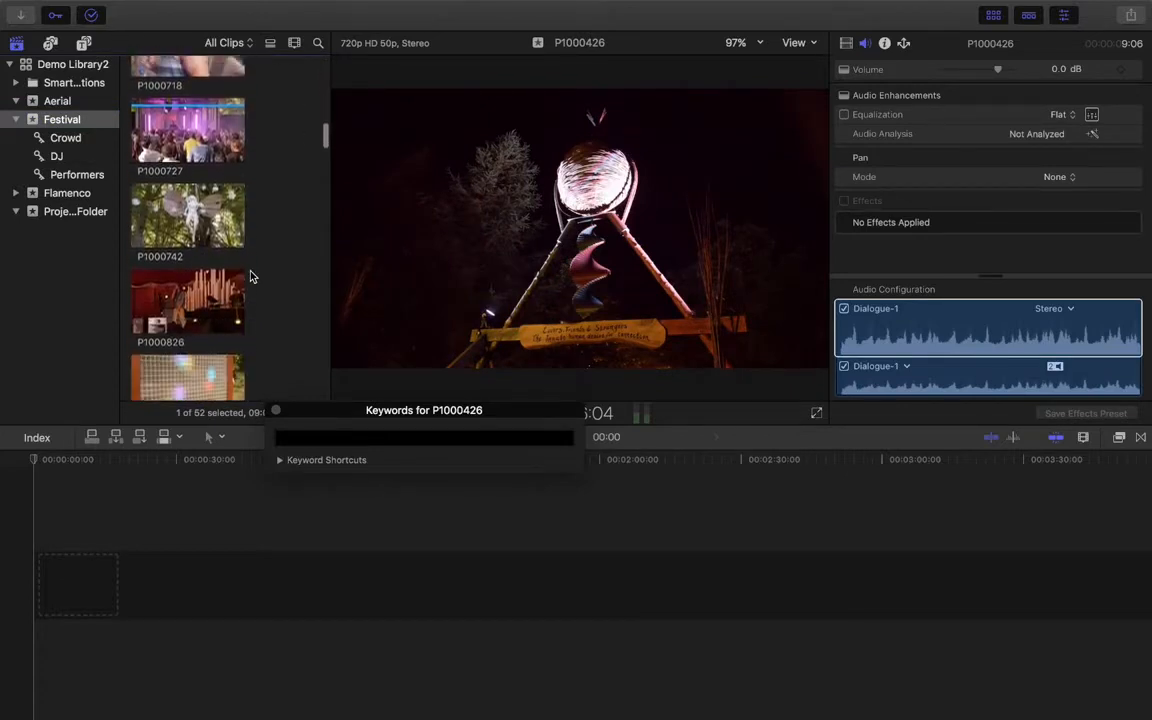
{"action": "left_click", "coordinate": [197, 236], "text": "super"}
{"action": "scroll", "coordinate": [273, 314], "scroll_direction": "down", "scroll_amount": 5}
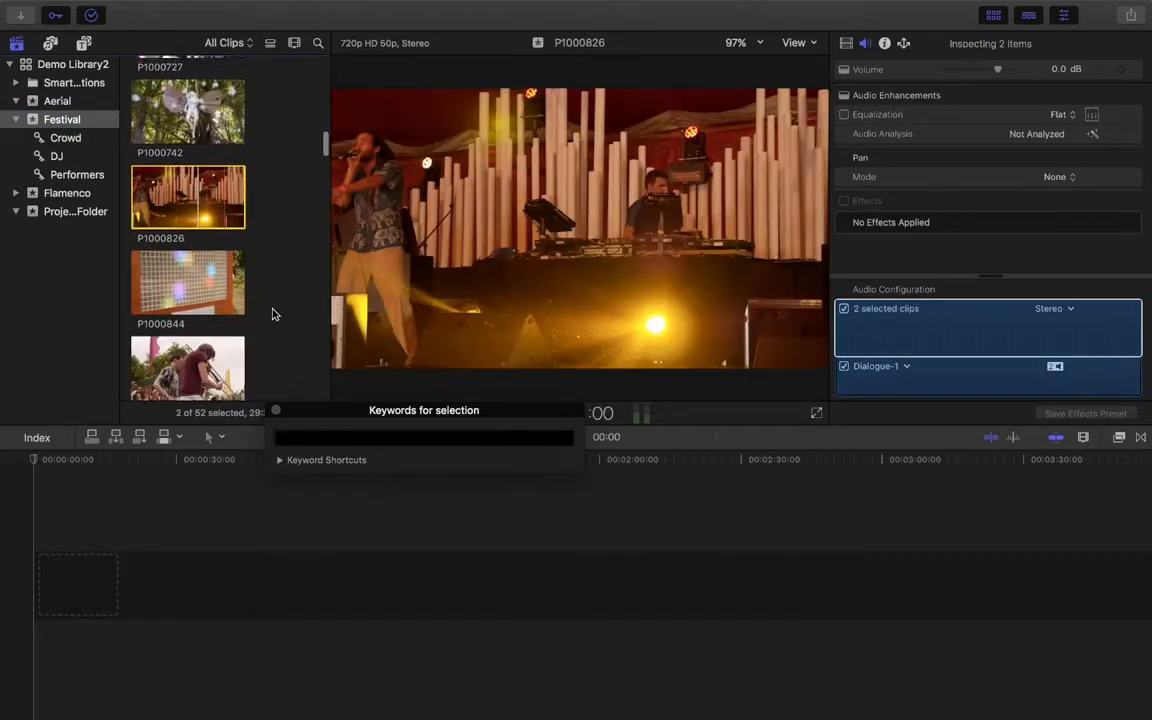
{"action": "scroll", "coordinate": [273, 300], "scroll_direction": "down", "scroll_amount": 2}
{"action": "left_click", "coordinate": [192, 166], "text": "super"}
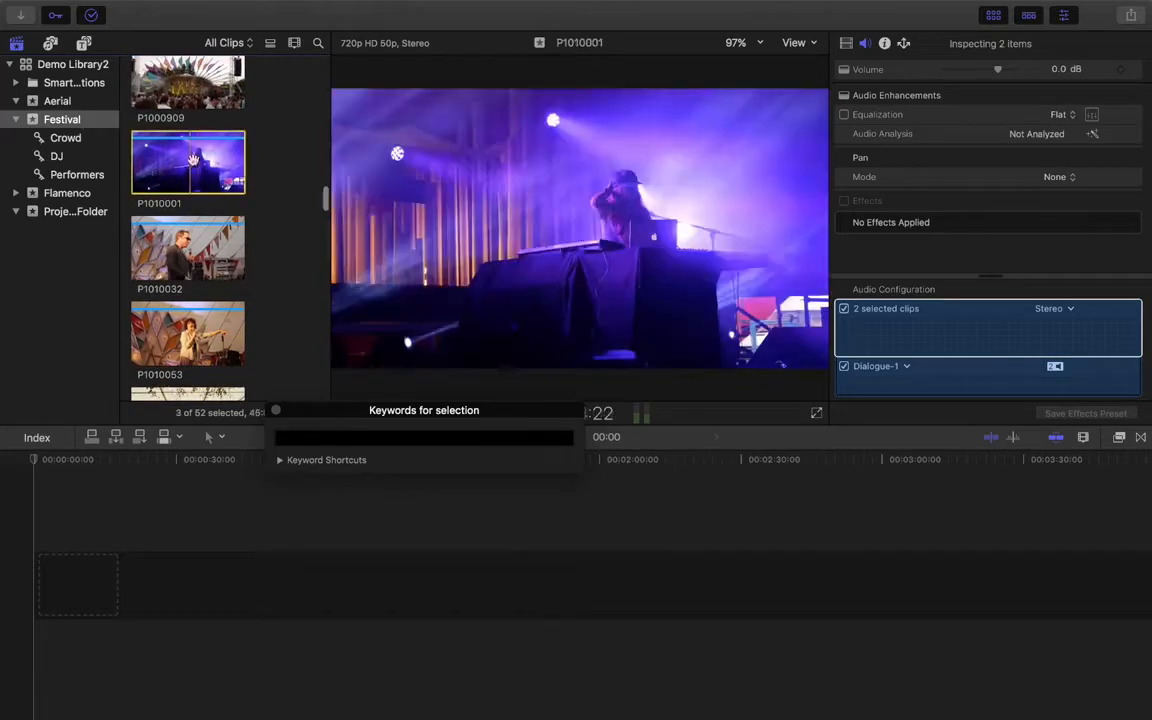
Add the night clips P1010792, P1010841, P1010848, P1010873, P1010875 and P1010879 to the selection.
{"action": "scroll", "coordinate": [291, 252], "scroll_direction": "down", "scroll_amount": 6}
{"action": "scroll", "coordinate": [289, 253], "scroll_direction": "down", "scroll_amount": 6}
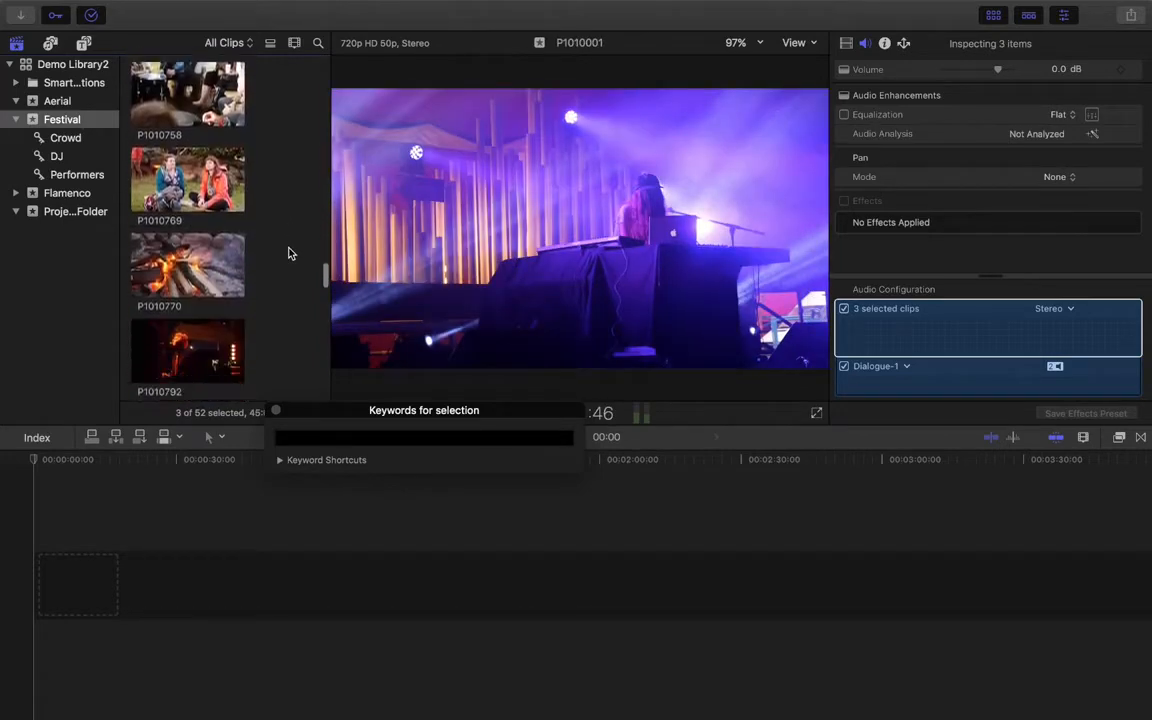
{"action": "left_click", "coordinate": [203, 246], "text": "super"}
{"action": "left_click", "coordinate": [203, 321], "text": "super"}
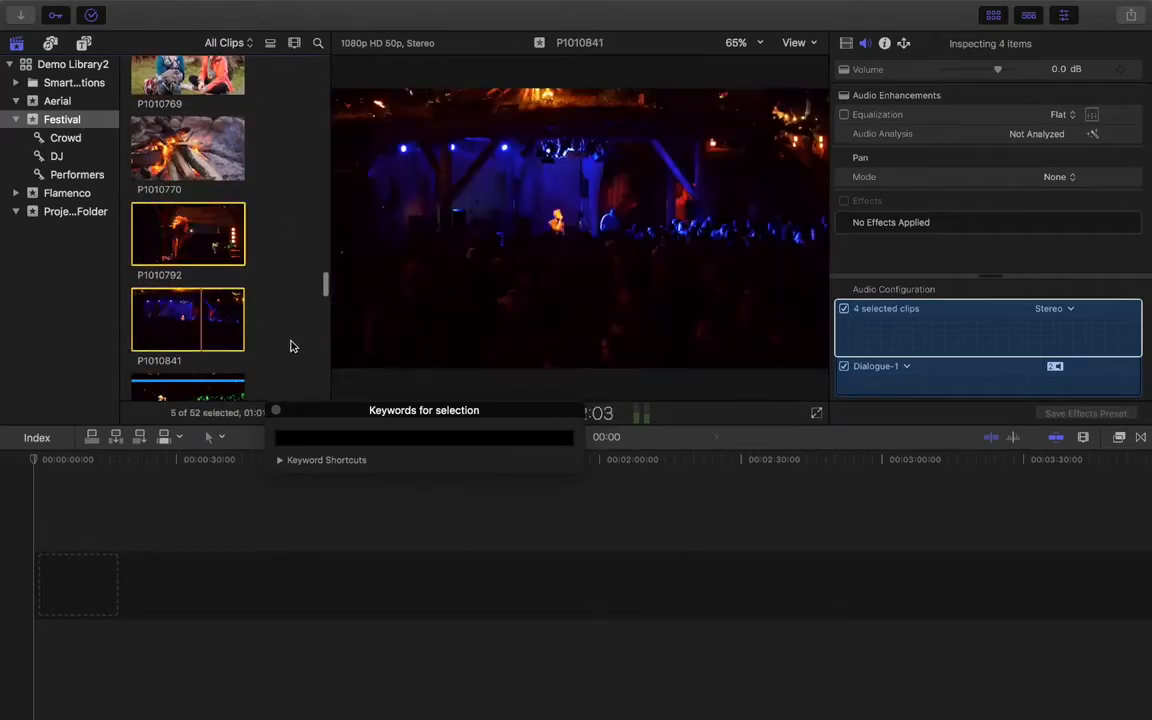
{"action": "scroll", "coordinate": [212, 200], "scroll_direction": "down", "scroll_amount": 4}
{"action": "left_click", "coordinate": [190, 130], "text": "super"}
{"action": "left_click", "coordinate": [188, 203], "text": "super"}
{"action": "left_click", "coordinate": [188, 287], "text": "super"}
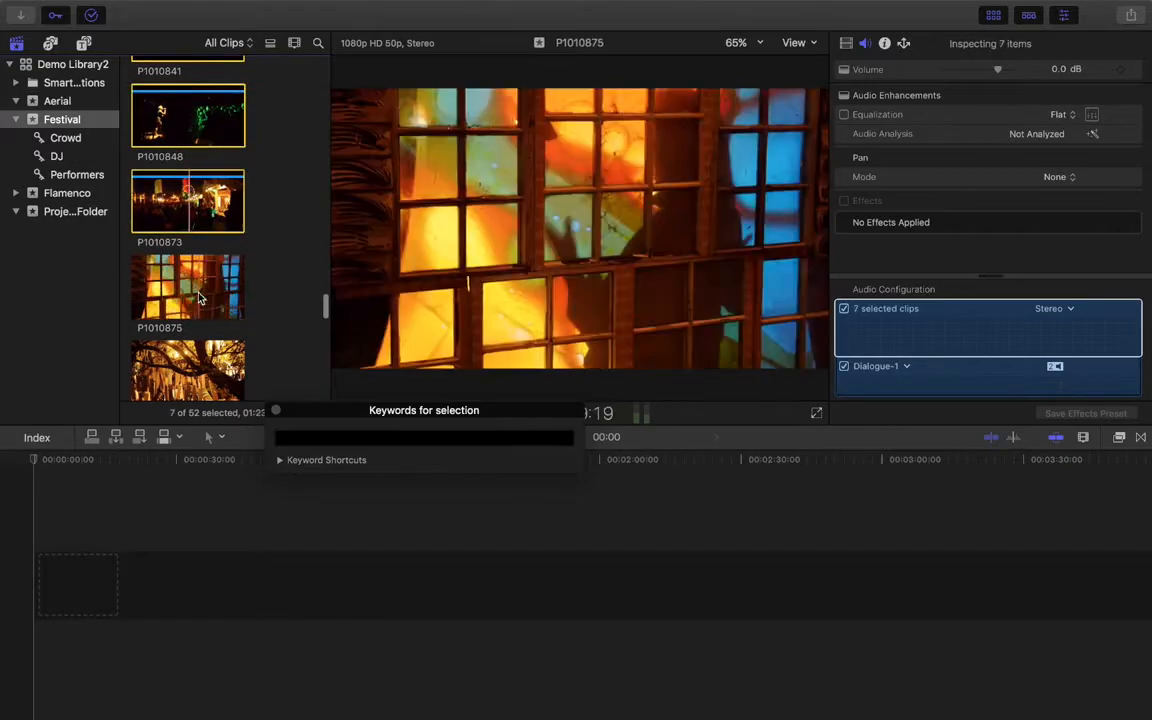
{"action": "left_click", "coordinate": [188, 368], "text": "super"}
Add the clips P1010883 and P1010890 to the selection and assign the keyword Night to all selected clips.
{"action": "scroll", "coordinate": [263, 365], "scroll_direction": "down", "scroll_amount": 4}
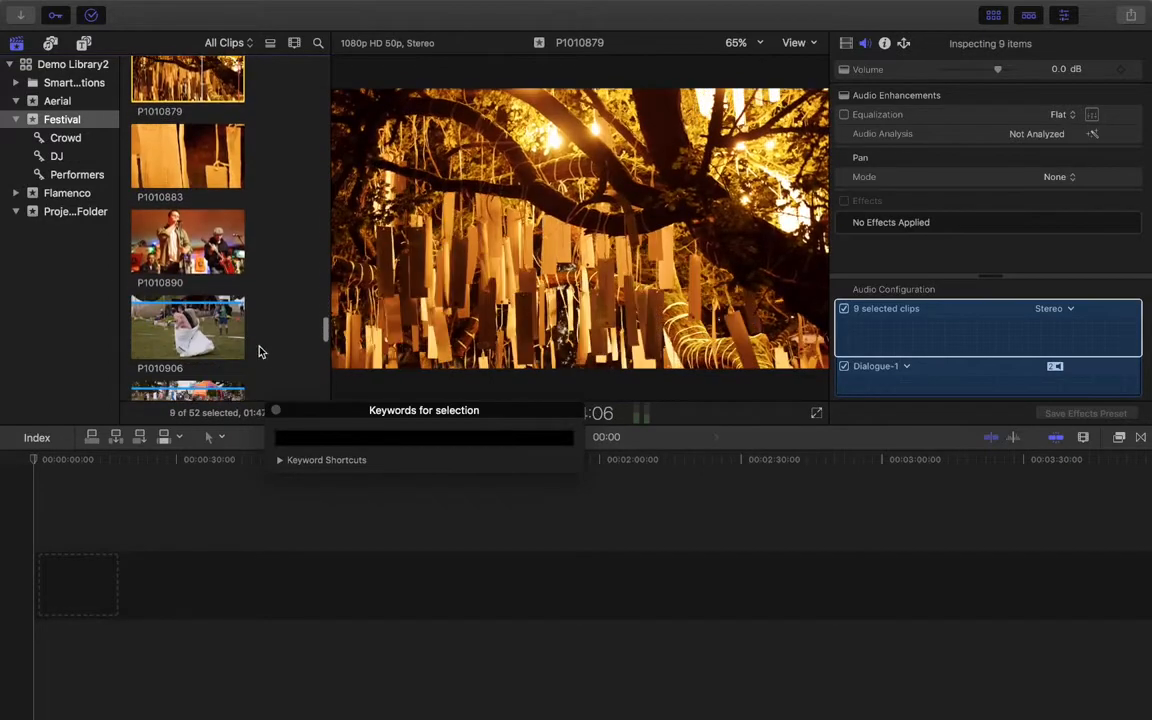
{"action": "left_click", "coordinate": [190, 160], "text": "super"}
{"action": "left_click", "coordinate": [188, 242], "text": "super"}
{"action": "scroll", "coordinate": [257, 283], "scroll_direction": "down", "scroll_amount": 5}
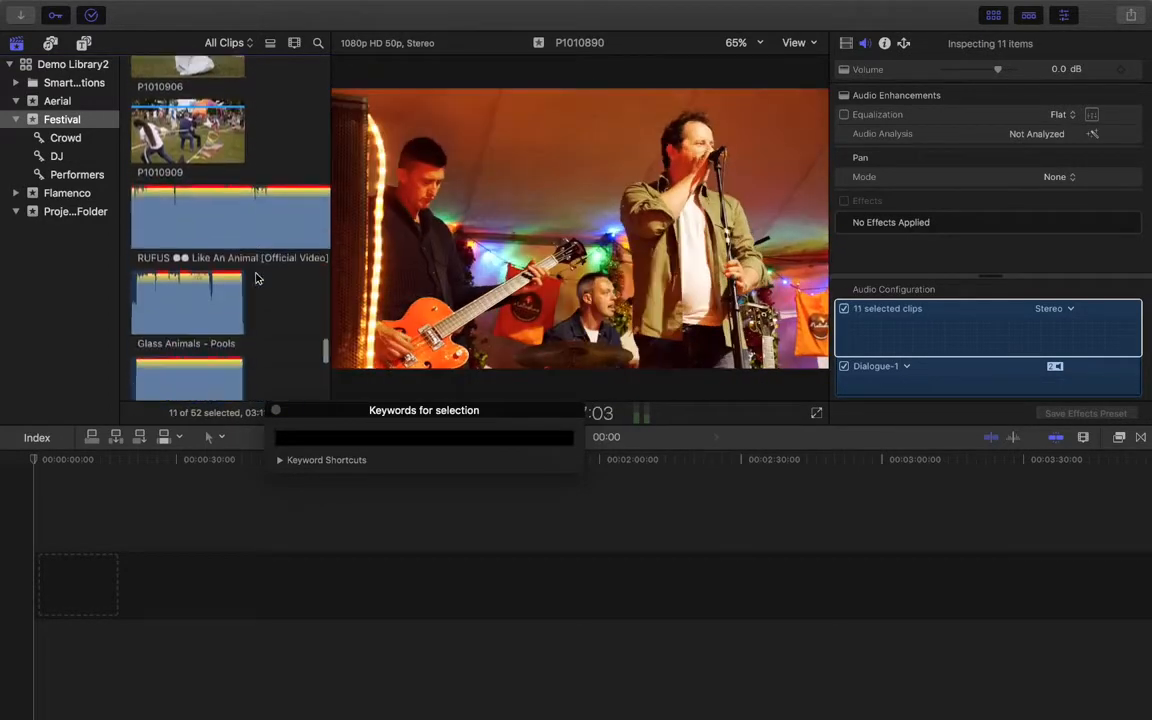
{"action": "scroll", "coordinate": [256, 279], "scroll_direction": "up", "scroll_amount": 3}
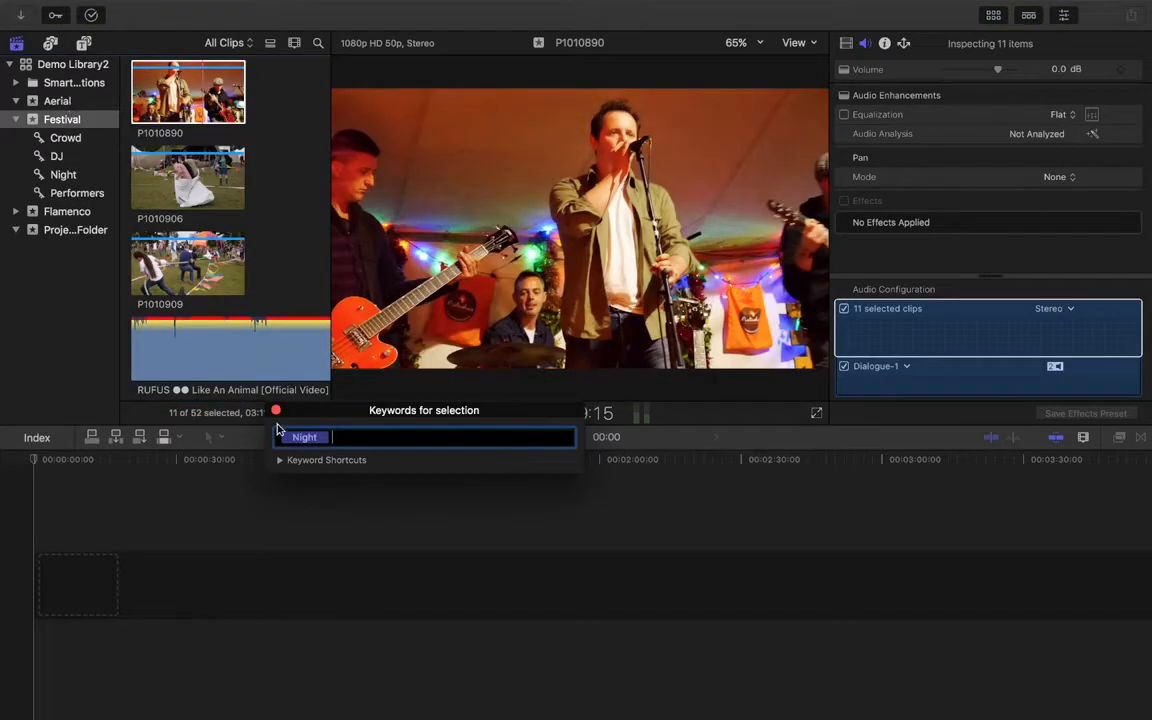
Start a new selection with the daytime clips P1000464, P1000684, P1000694 and P1000697.
{"action": "scroll", "coordinate": [270, 260], "scroll_direction": "up", "scroll_amount": 15}
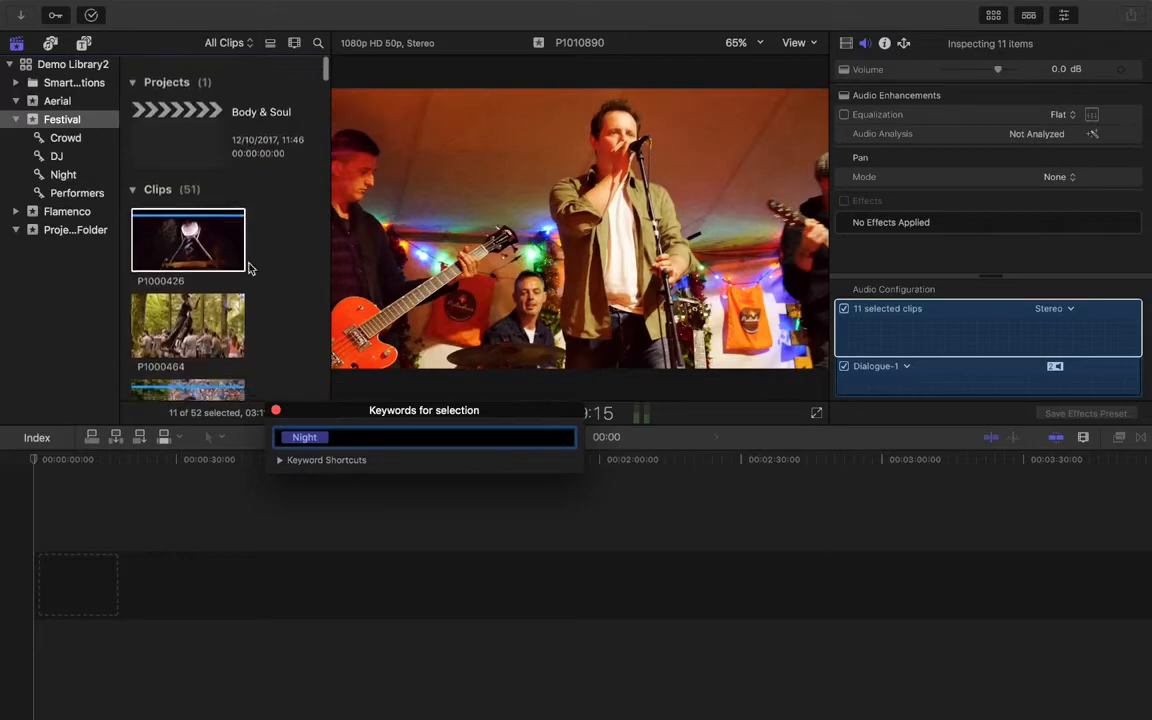
{"action": "left_click", "coordinate": [193, 313]}
{"action": "scroll", "coordinate": [276, 320], "scroll_direction": "down", "scroll_amount": 3}
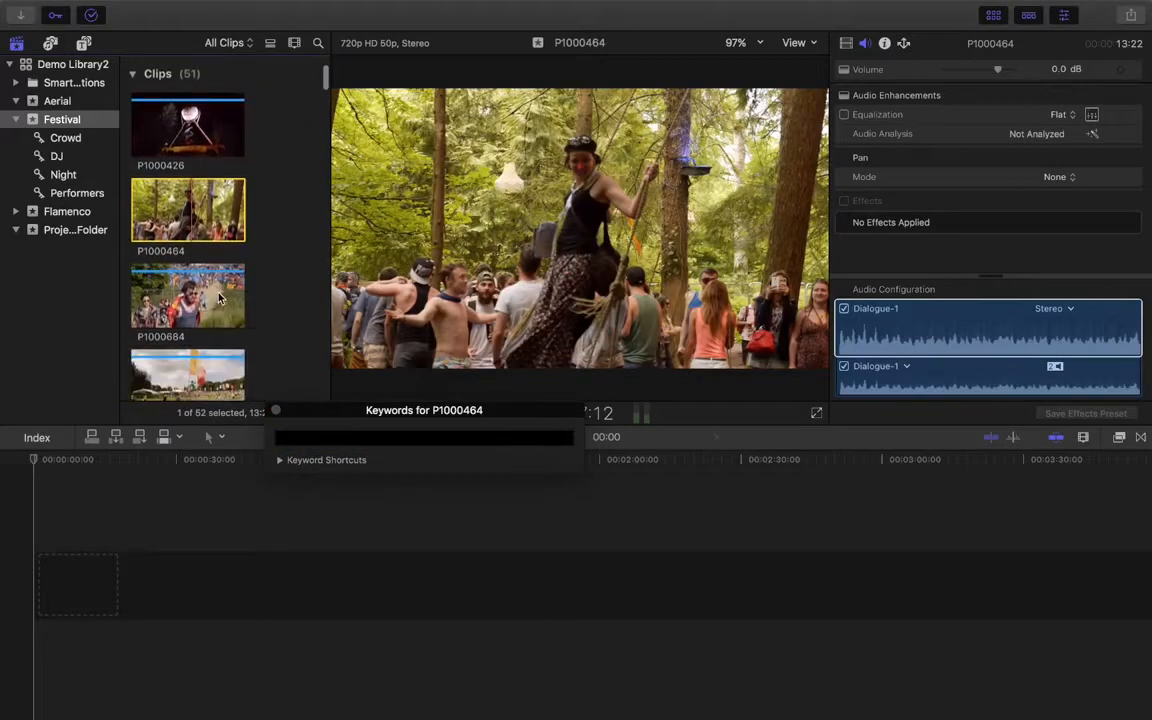
{"action": "key", "text": "shift+Down"}
{"action": "scroll", "coordinate": [265, 320], "scroll_direction": "down", "scroll_amount": 2}
{"action": "key", "text": "shift+Down"}
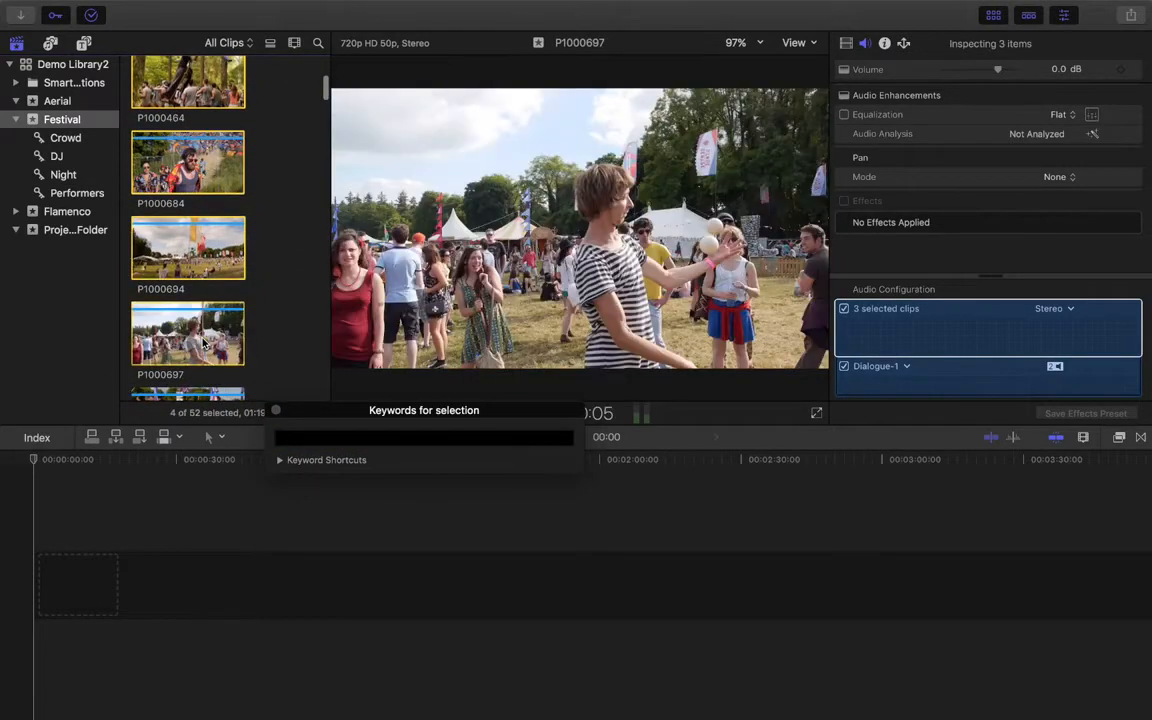
Extend the daytime selection with the clips P1000700, P1000714, P1000716, P1000718 and P1000727.
{"action": "scroll", "coordinate": [188, 290], "scroll_direction": "down", "scroll_amount": 4}
{"action": "key", "text": "shift+Down"}
{"action": "key", "text": "shift+Down"}
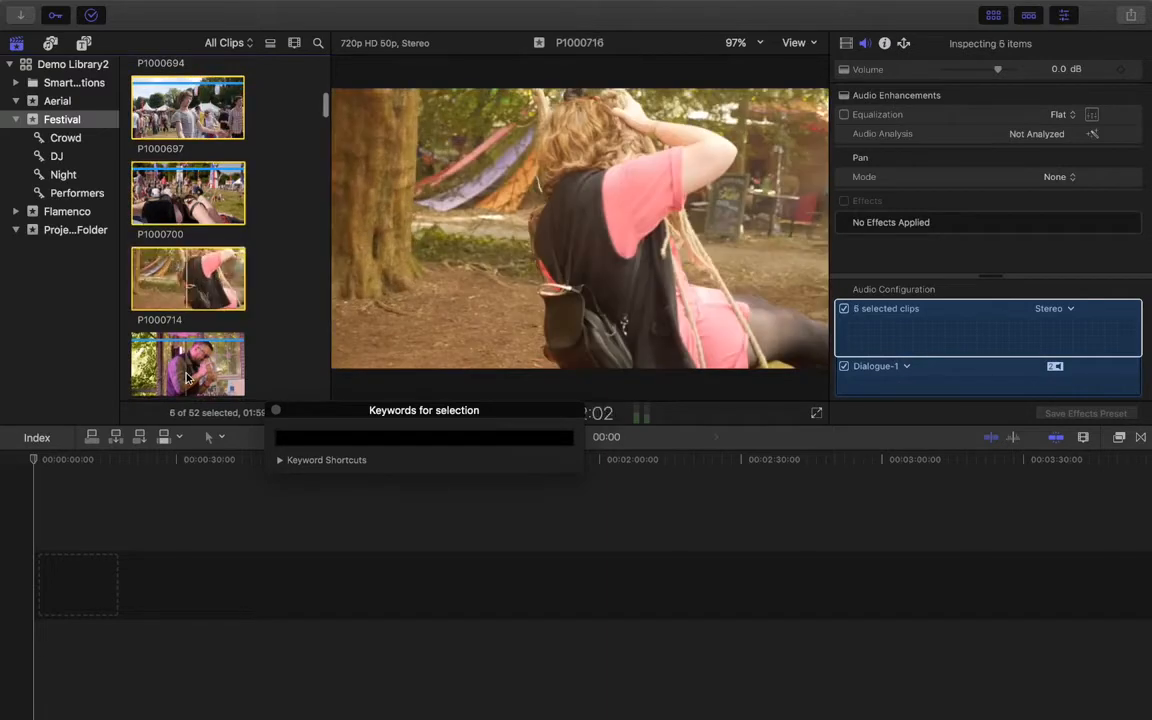
{"action": "key", "text": "shift+Down"}
{"action": "scroll", "coordinate": [190, 300], "scroll_direction": "down", "scroll_amount": 4}
{"action": "key", "text": "shift+Down"}
{"action": "key", "text": "shift+Down"}
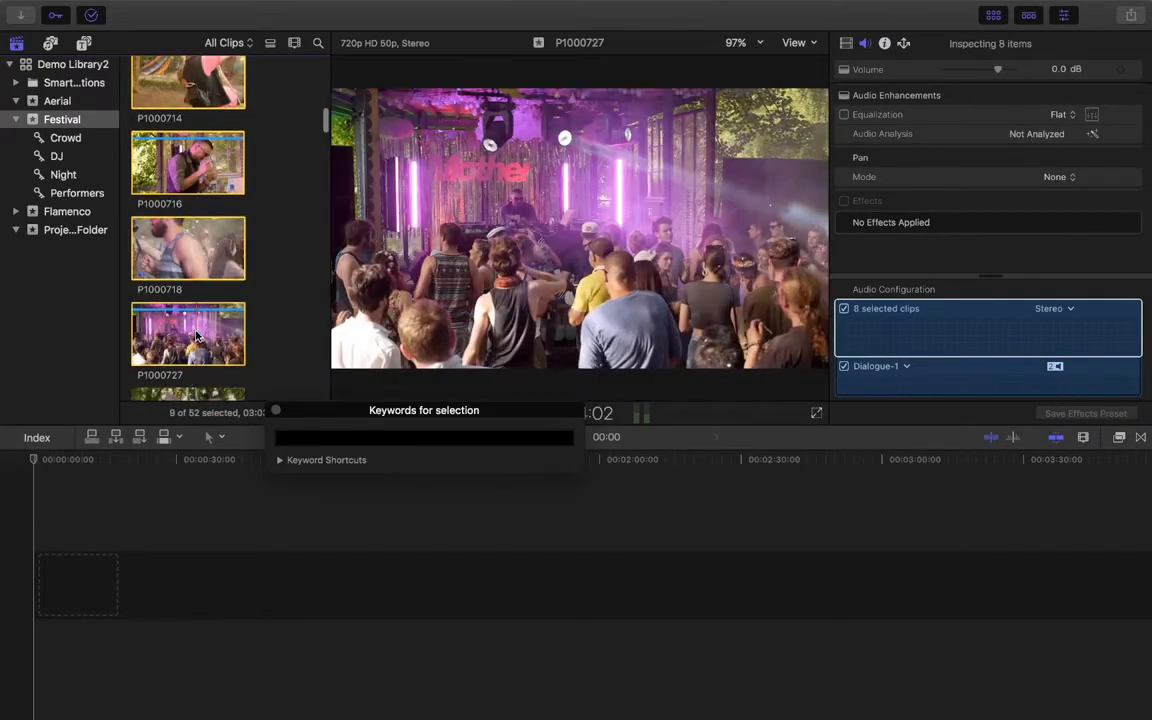
Add the clips P1000742, P1000844, P1000850 and P1000869 to the daytime selection, skipping the night clip P1000826.
{"action": "scroll", "coordinate": [190, 320], "scroll_direction": "down", "scroll_amount": 3}
{"action": "key", "text": "shift+Down"}
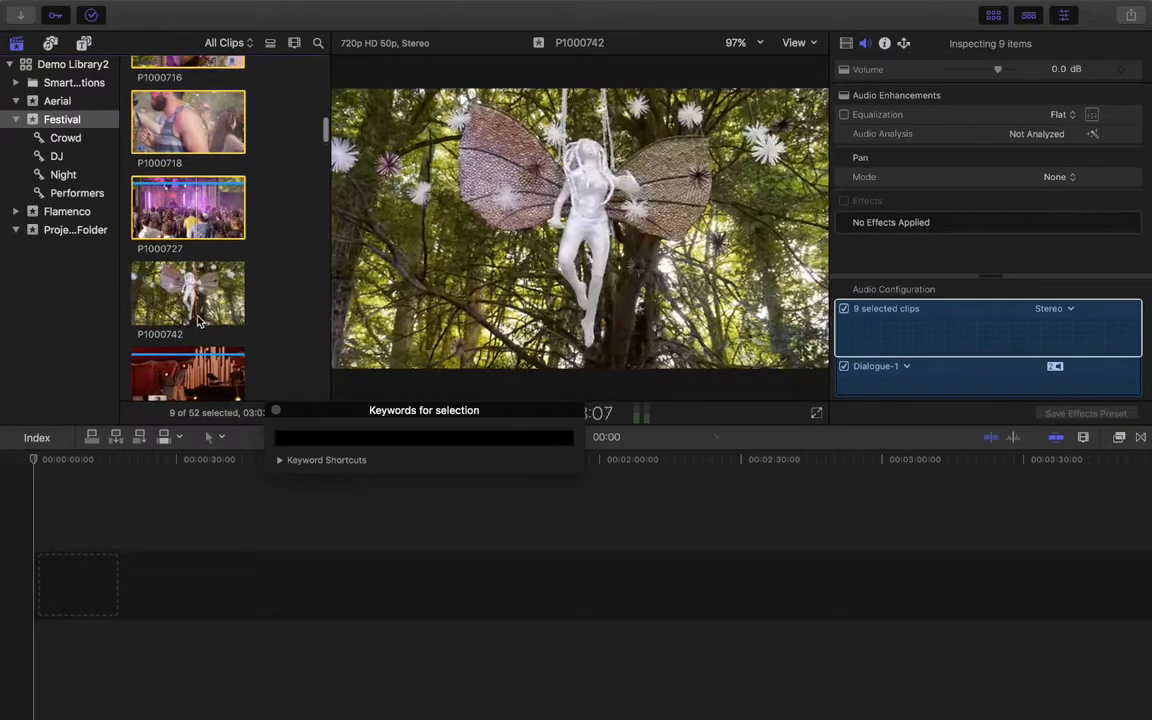
{"action": "scroll", "coordinate": [200, 275], "scroll_direction": "down", "scroll_amount": 4}
{"action": "key", "text": "shift+Down"}
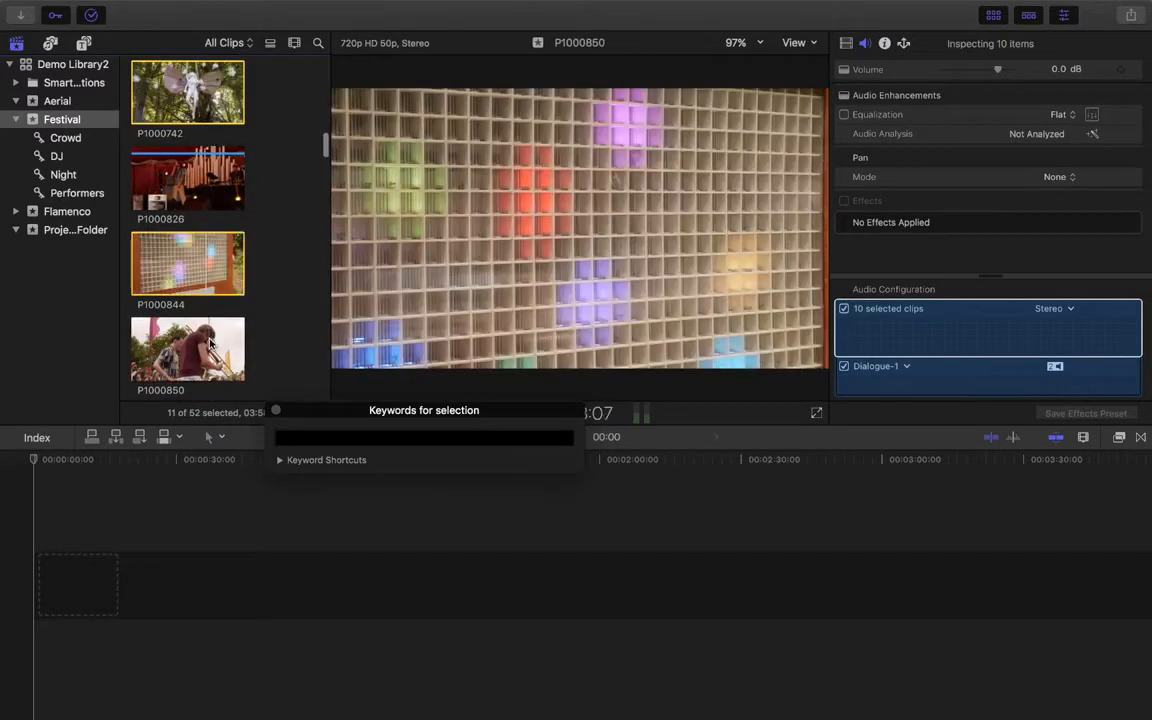
{"action": "key", "text": "shift+Down"}
{"action": "scroll", "coordinate": [197, 258], "scroll_direction": "down", "scroll_amount": 4}
{"action": "key", "text": "shift+Down"}
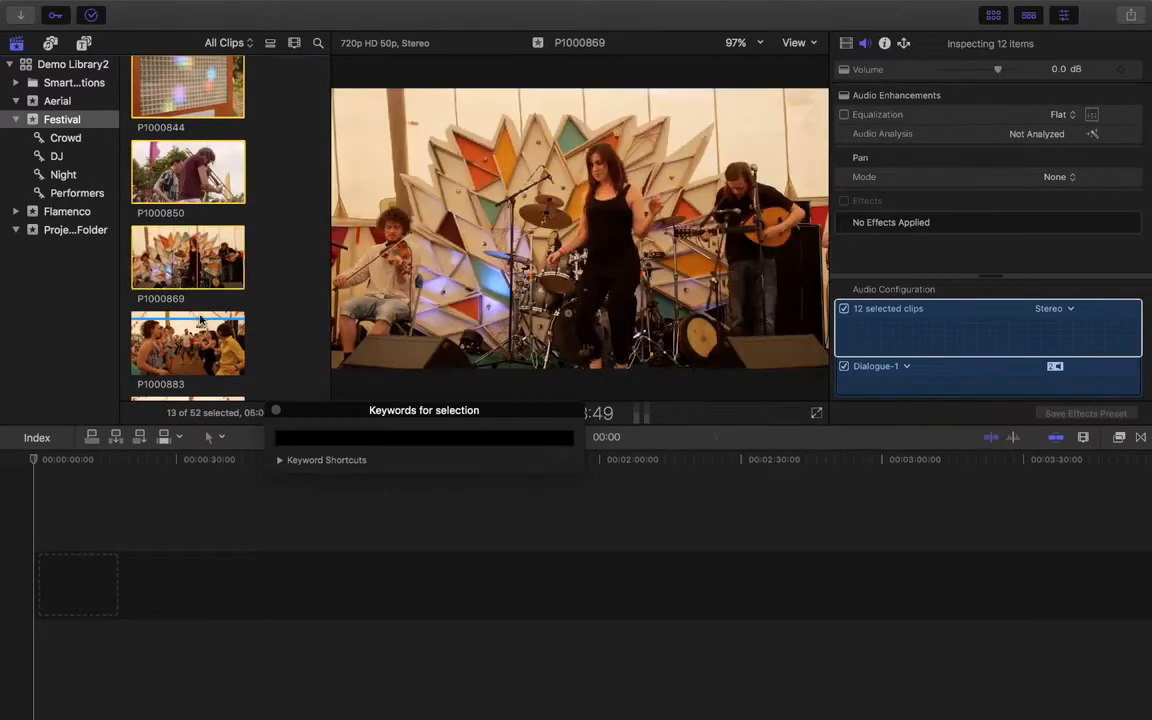
Add the dancing clips P1000883 and P1000885 and the stage clips P1000905 and P1000909 to the daytime selection.
{"action": "key", "text": "shift+Down"}
{"action": "scroll", "coordinate": [197, 300], "scroll_direction": "down", "scroll_amount": 4}
{"action": "key", "text": "shift+Down"}
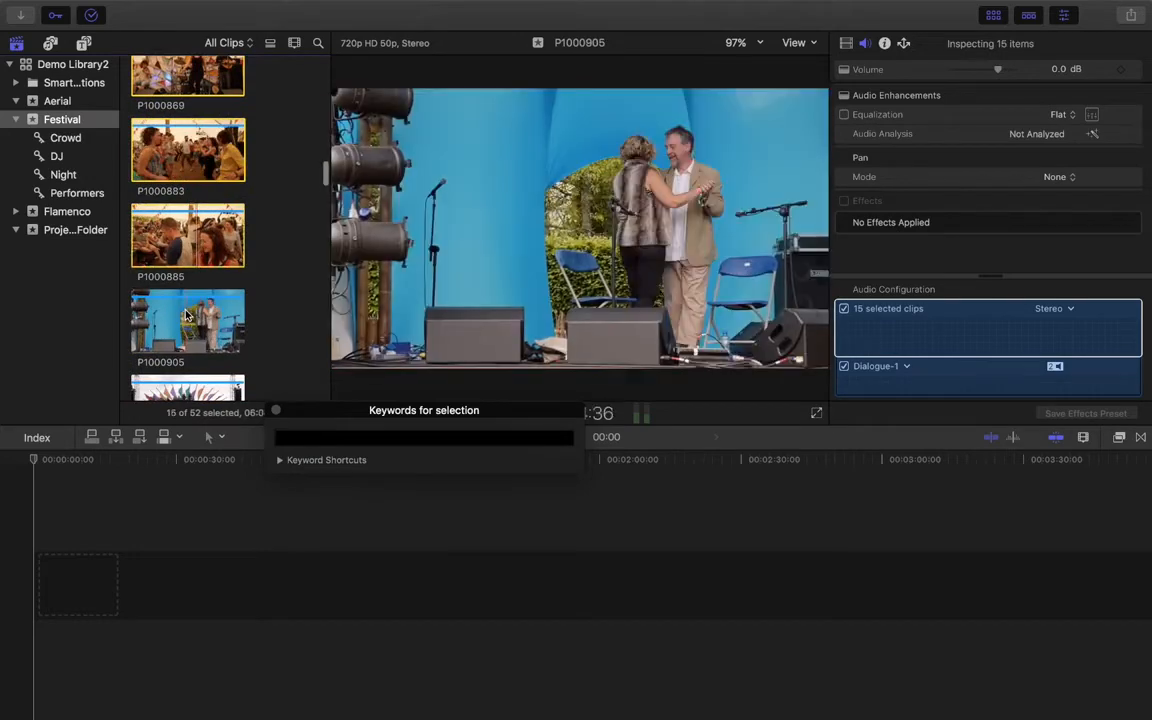
{"action": "scroll", "coordinate": [195, 250], "scroll_direction": "down", "scroll_amount": 4}
{"action": "key", "text": "shift+Down"}
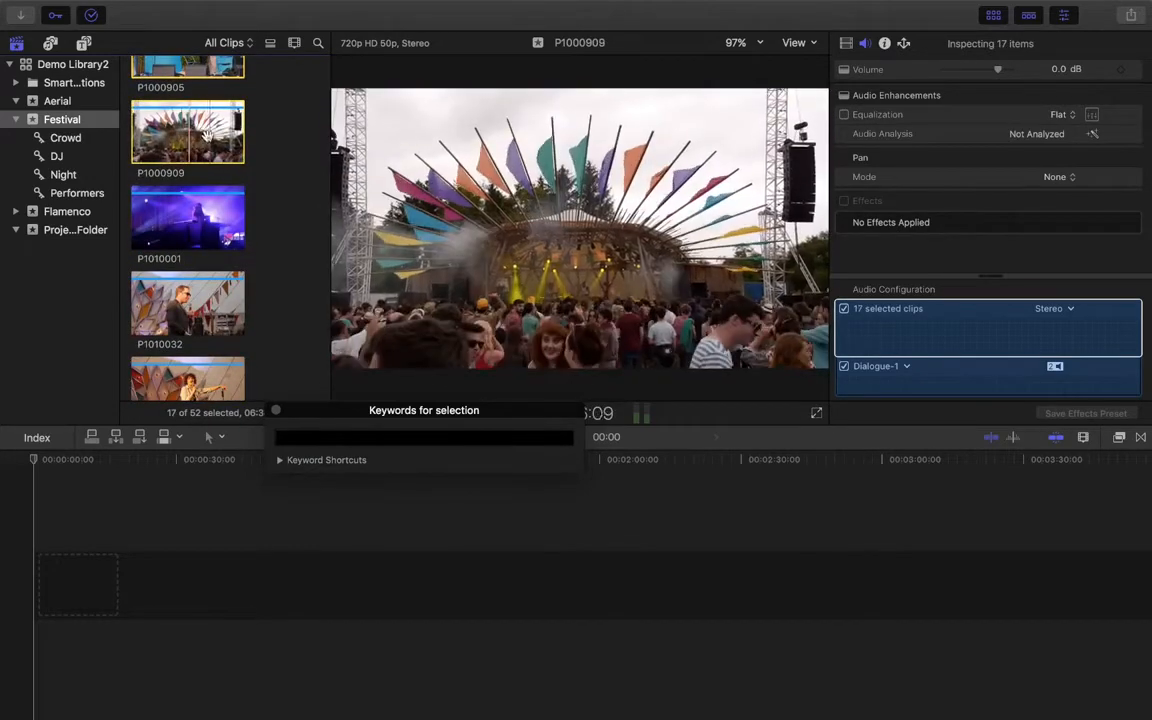
{"action": "scroll", "coordinate": [197, 302], "scroll_direction": "down", "scroll_amount": 5}
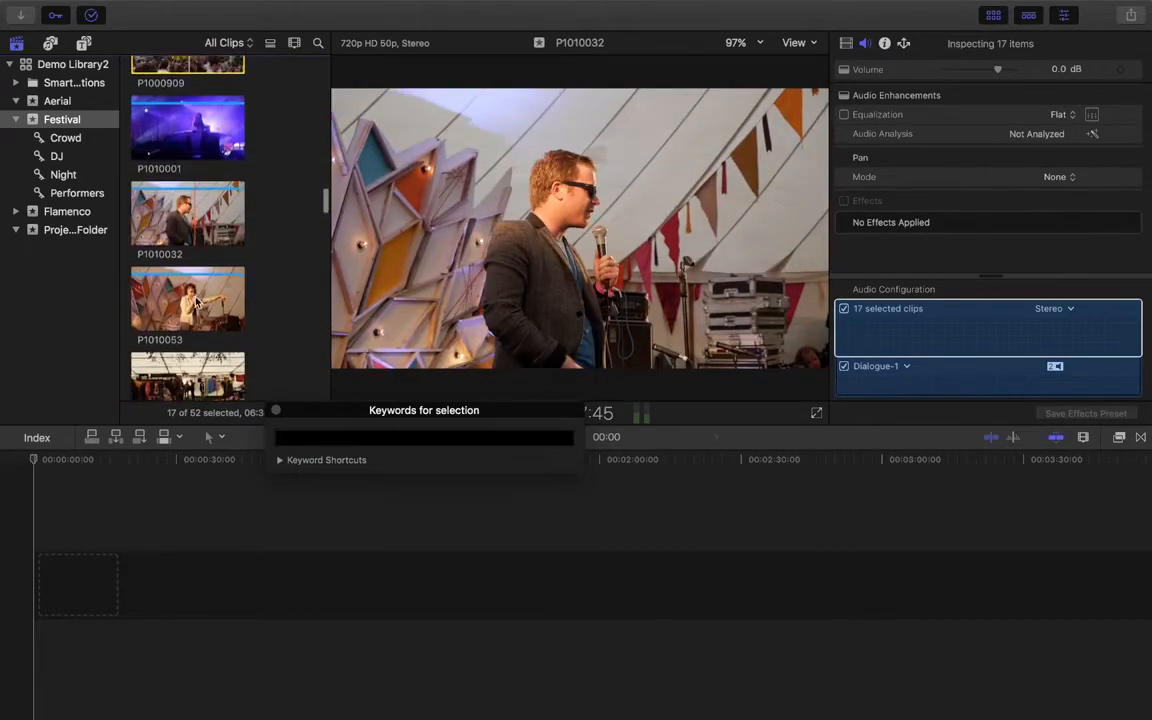
Add the market-stall clips P1010646, P1010647 and P1010663 to the daytime selection, skipping the stage clips before them.
{"action": "left_click", "coordinate": [199, 250], "text": "super"}
{"action": "left_click", "coordinate": [193, 317], "text": "super"}
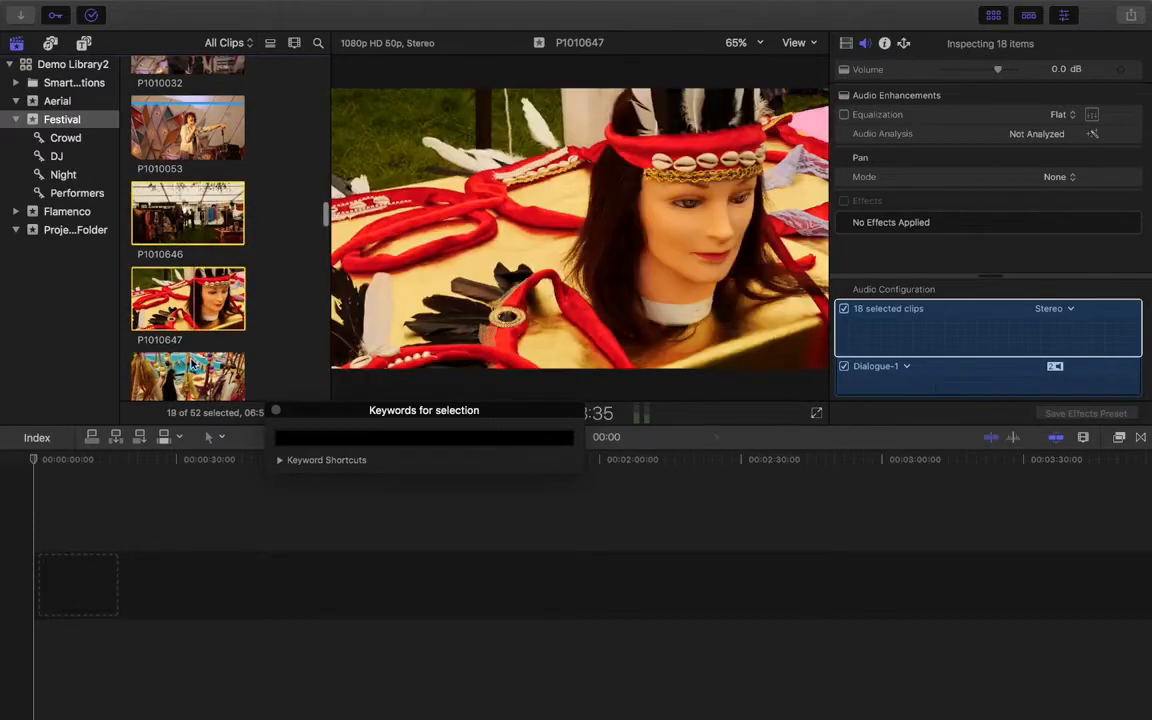
{"action": "scroll", "coordinate": [193, 317], "scroll_direction": "down", "scroll_amount": 2}
{"action": "left_click", "coordinate": [193, 317], "text": "super"}
{"action": "scroll", "coordinate": [193, 317], "scroll_direction": "down", "scroll_amount": 5}
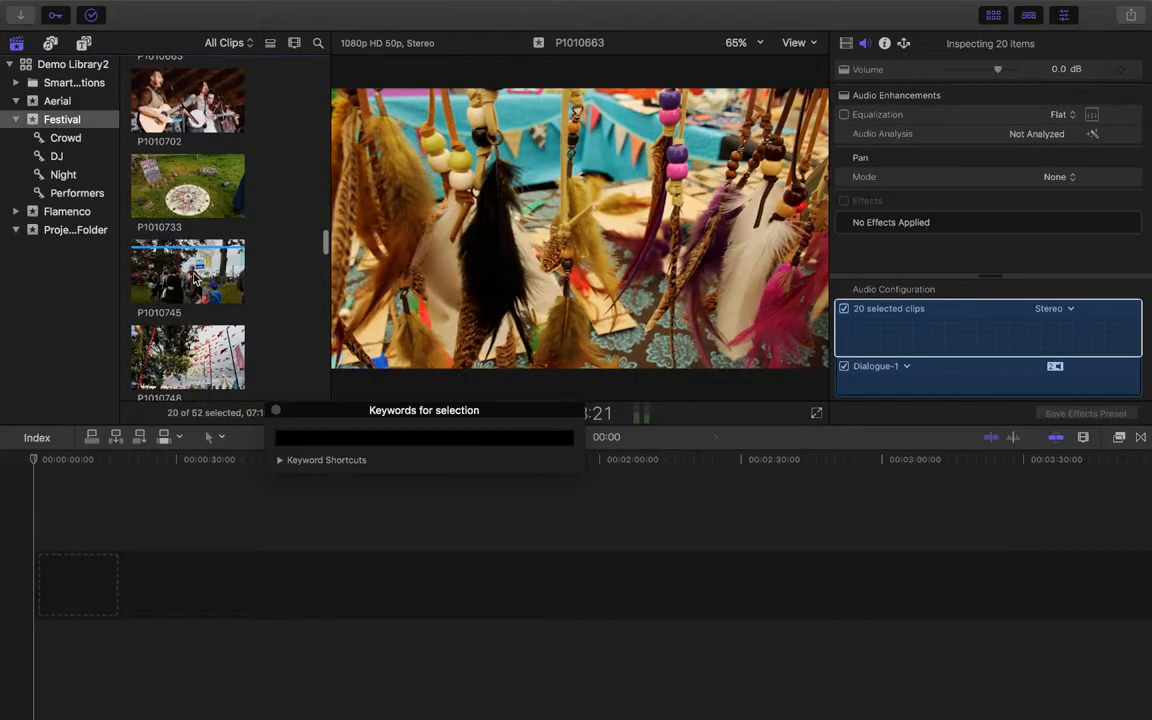
Extend the daytime selection with the clips P1010745, P1010748, P1010753, P1010758, P1010769 and P1010770.
{"action": "left_click", "coordinate": [193, 317], "text": "super"}
{"action": "left_click", "coordinate": [196, 360], "text": "super"}
{"action": "scroll", "coordinate": [196, 360], "scroll_direction": "down", "scroll_amount": 2}
{"action": "scroll", "coordinate": [196, 360], "scroll_direction": "down", "scroll_amount": 2}
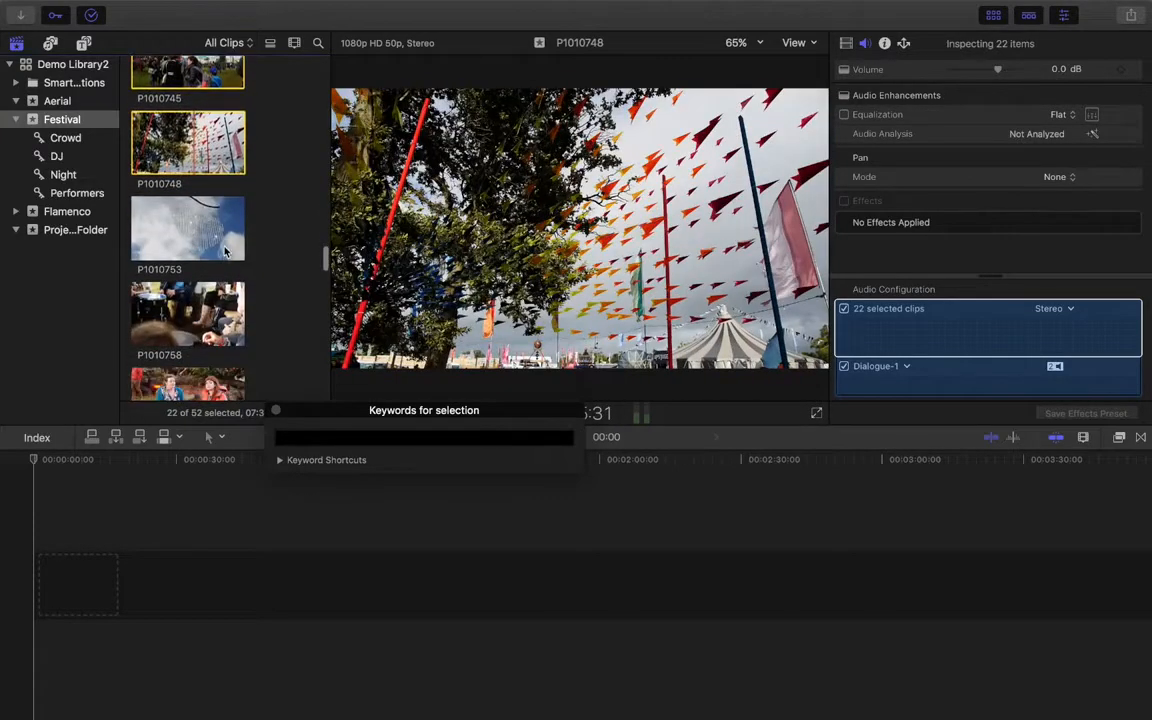
{"action": "left_click", "coordinate": [203, 227], "text": "super"}
{"action": "left_click", "coordinate": [203, 313], "text": "super"}
{"action": "scroll", "coordinate": [203, 313], "scroll_direction": "down", "scroll_amount": 5}
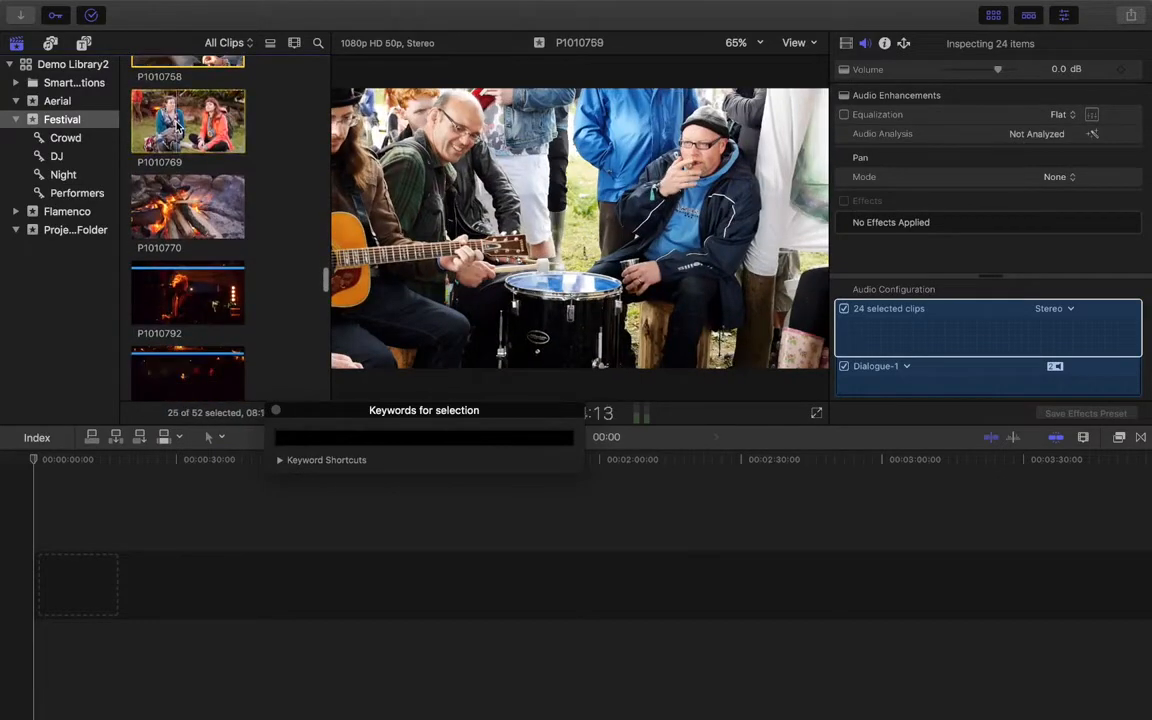
{"action": "left_click", "coordinate": [187, 207], "text": "super"}
{"action": "scroll", "coordinate": [184, 210], "scroll_direction": "down", "scroll_amount": 5}
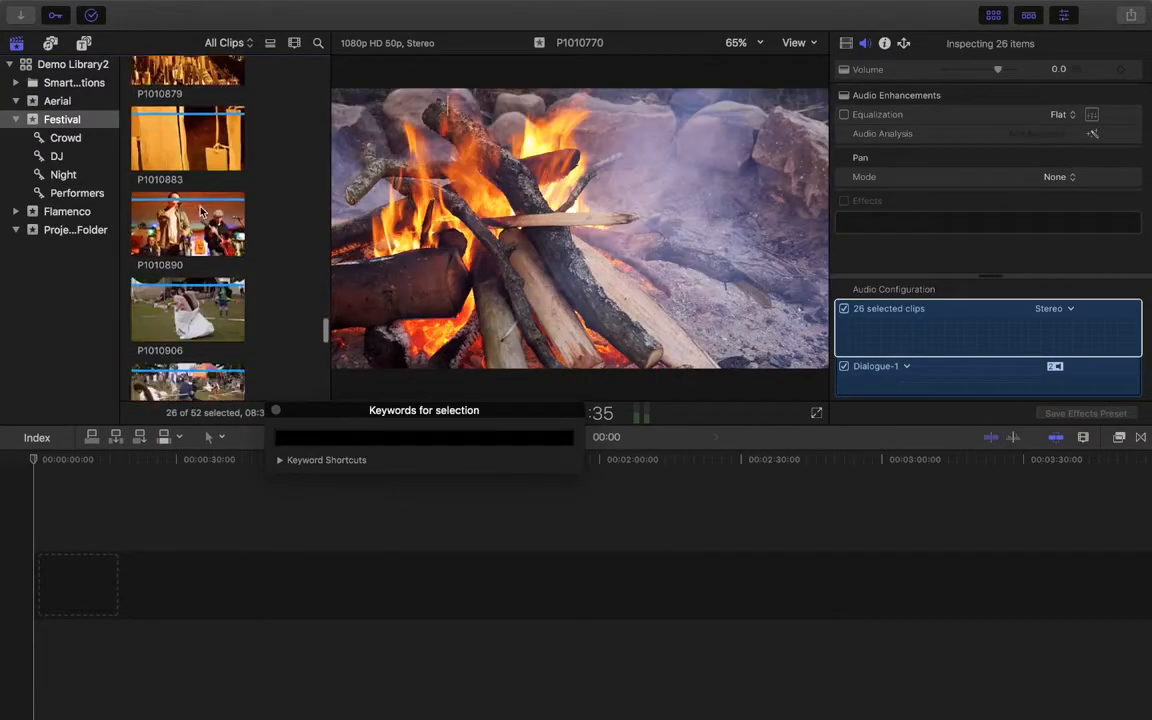
Add the field-game clips P1010909 and P1010906, tag the whole selection with the keyword Day, and clear the selection.
{"action": "scroll", "coordinate": [200, 212], "scroll_direction": "down", "scroll_amount": 3}
{"action": "left_click", "coordinate": [174, 294], "text": "super"}
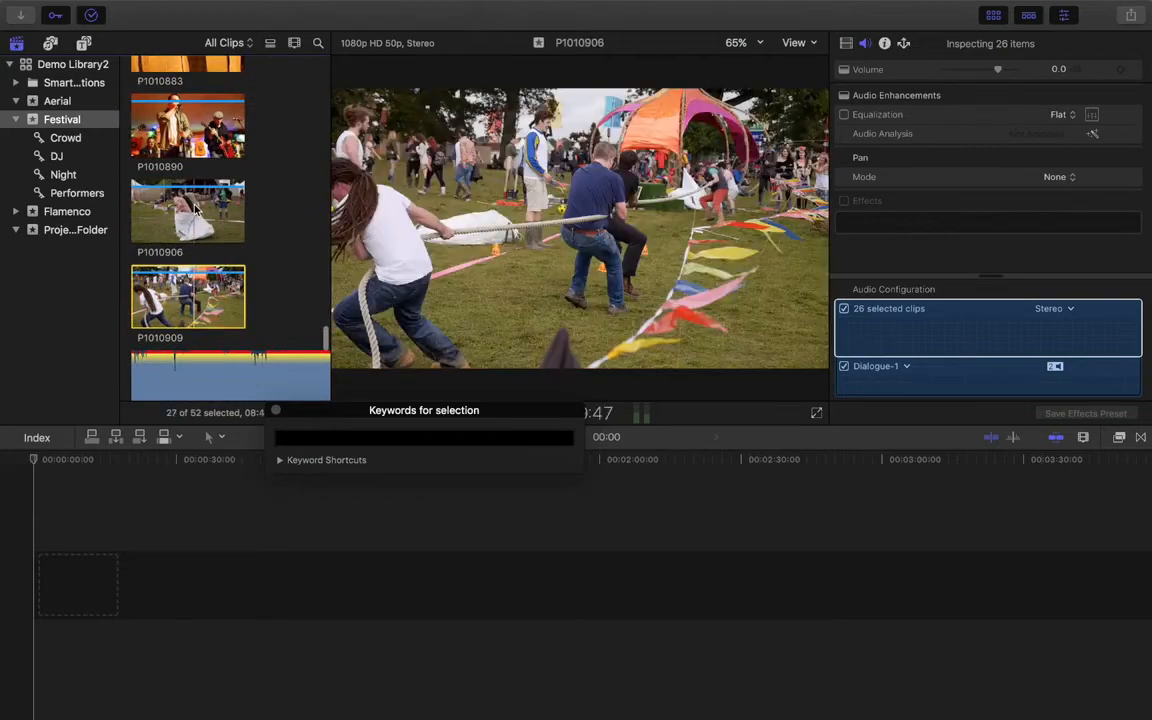
{"action": "left_click", "coordinate": [196, 207], "text": "super"}
{"action": "left_click", "coordinate": [326, 440]}
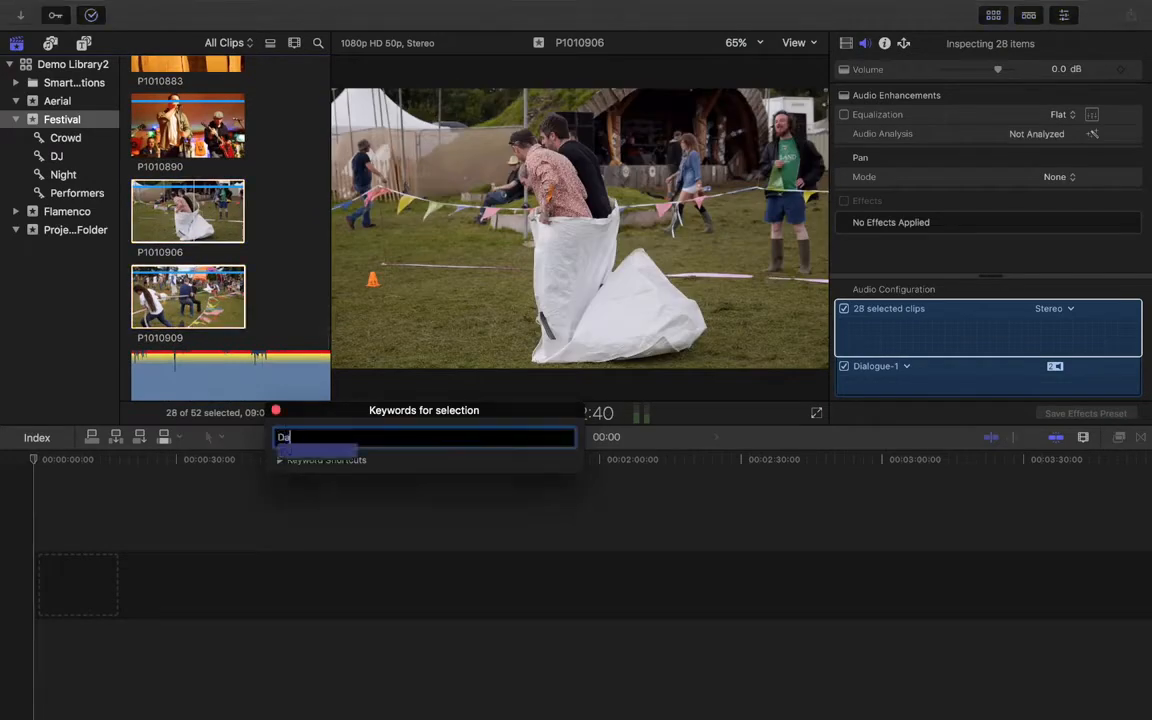
{"action": "scroll", "coordinate": [285, 237], "scroll_direction": "up", "scroll_amount": 15}
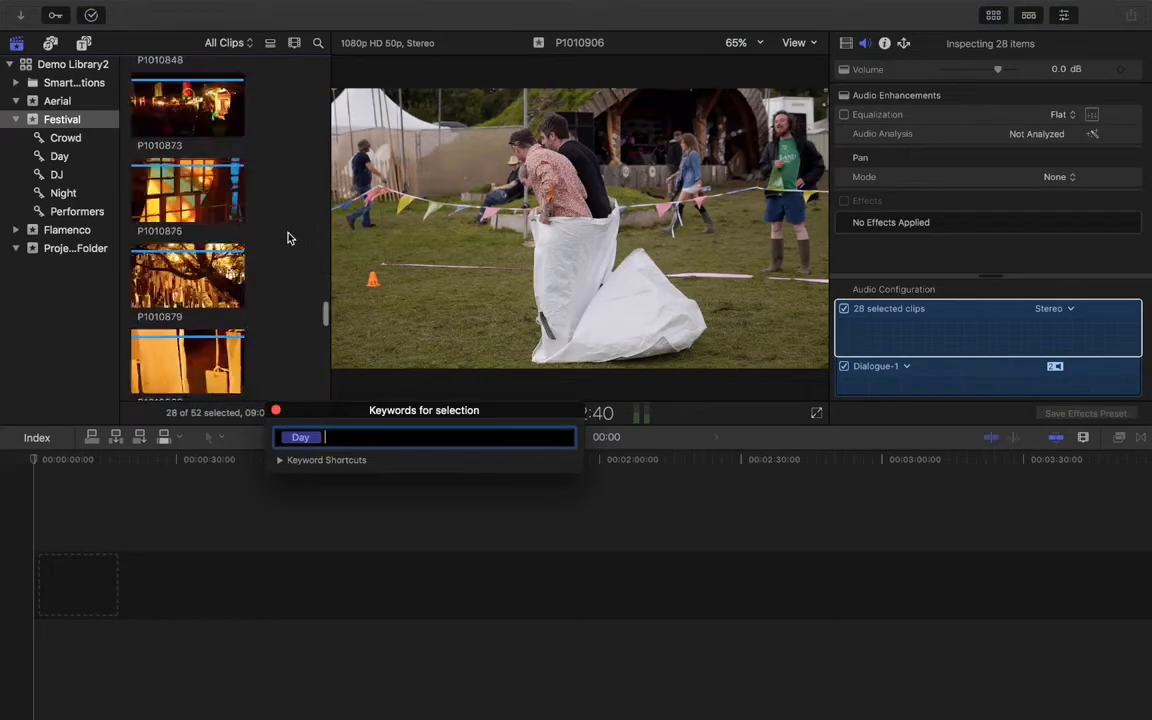
{"action": "scroll", "coordinate": [228, 268], "scroll_direction": "down", "scroll_amount": 12}
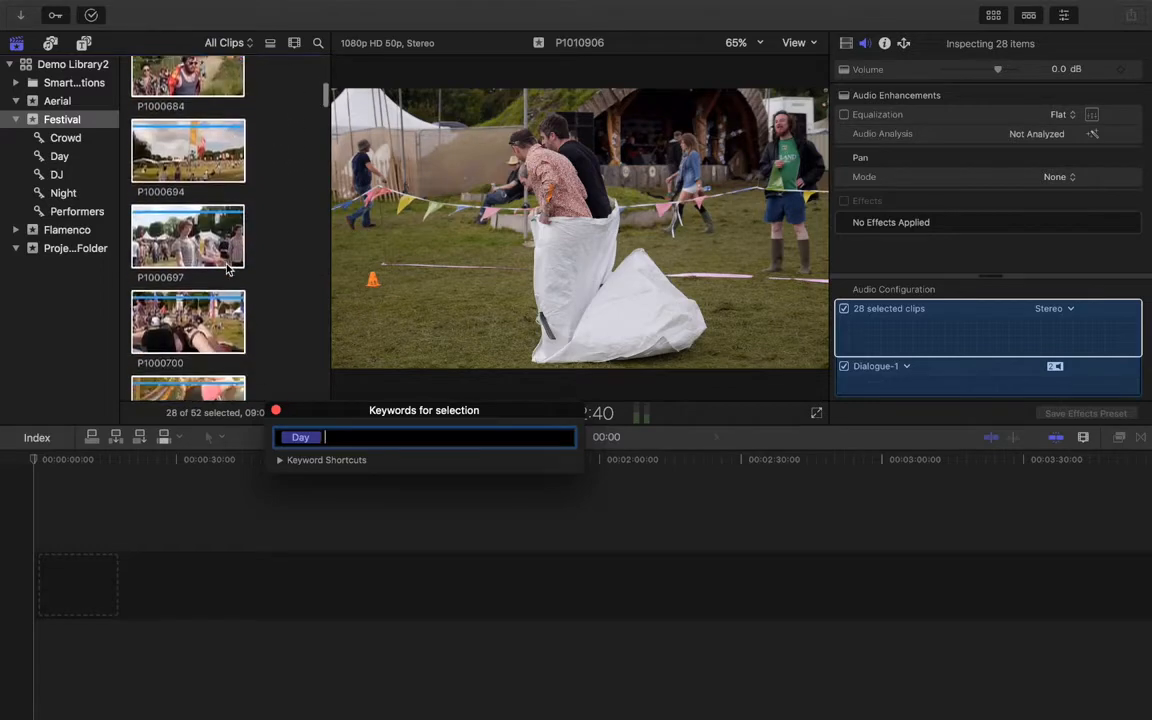
{"action": "left_click", "coordinate": [271, 263]}
Start a new selection of detail shots with the clips P1000742 and P1000844.
{"action": "scroll", "coordinate": [271, 263], "scroll_direction": "down", "scroll_amount": 6}
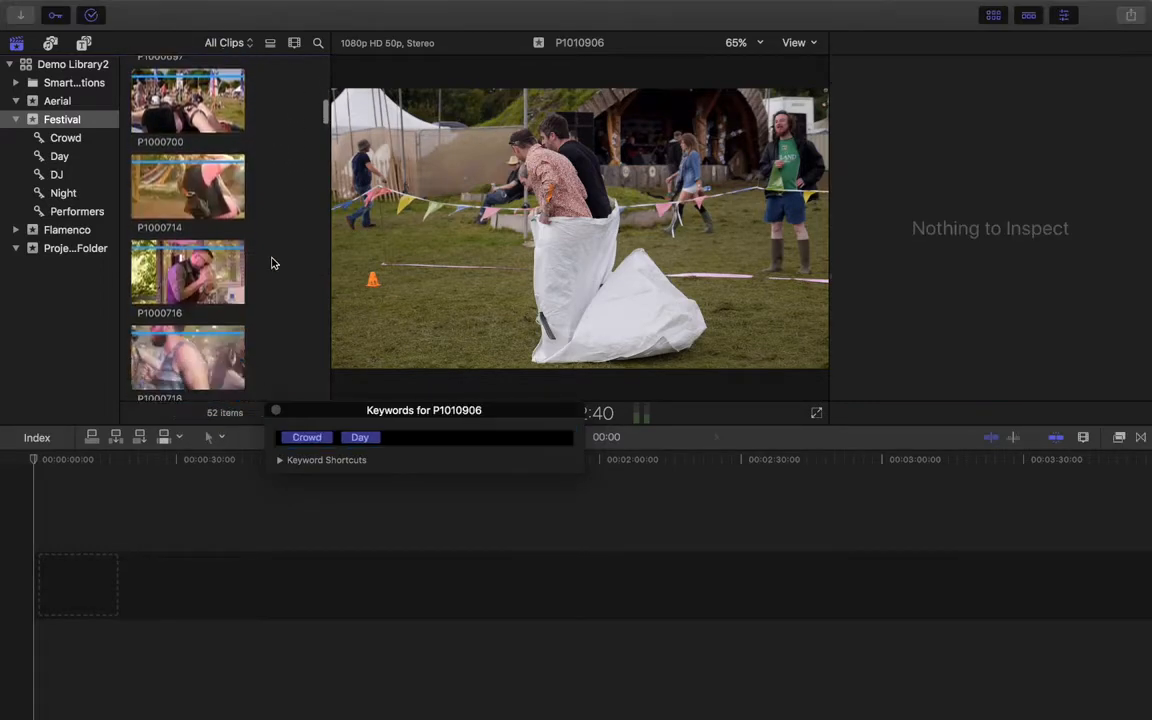
{"action": "left_click", "coordinate": [203, 183]}
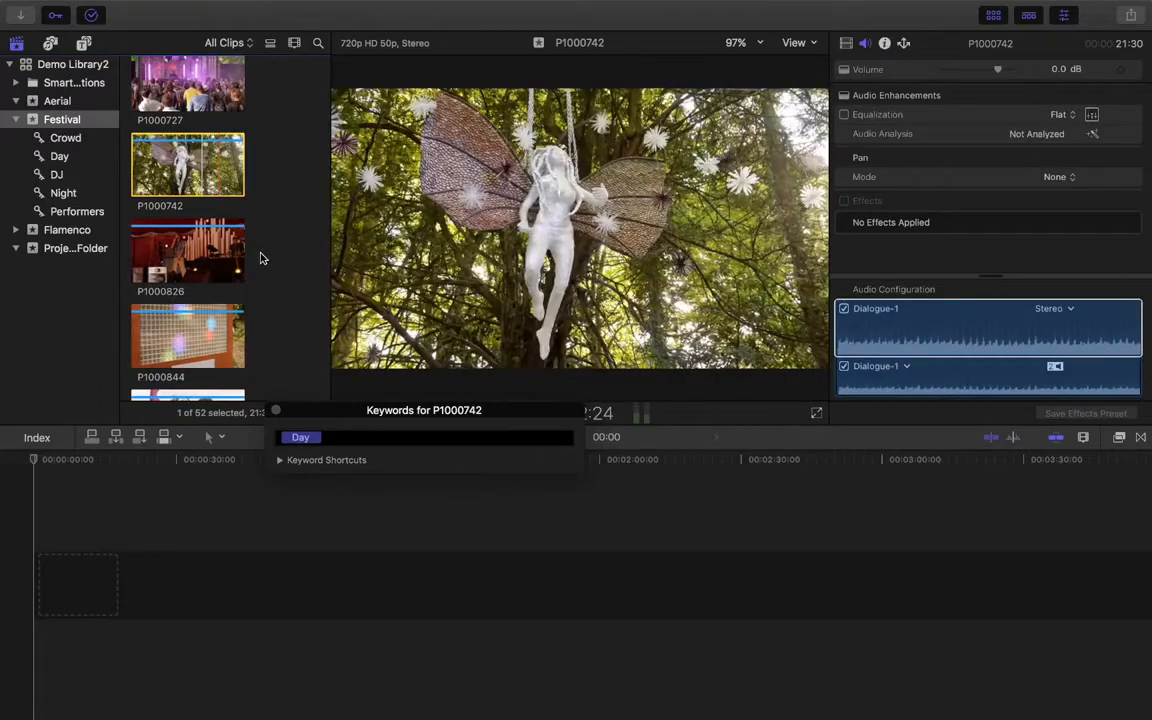
{"action": "scroll", "coordinate": [264, 282], "scroll_direction": "down", "scroll_amount": 4}
{"action": "left_click", "coordinate": [168, 138], "text": "super"}
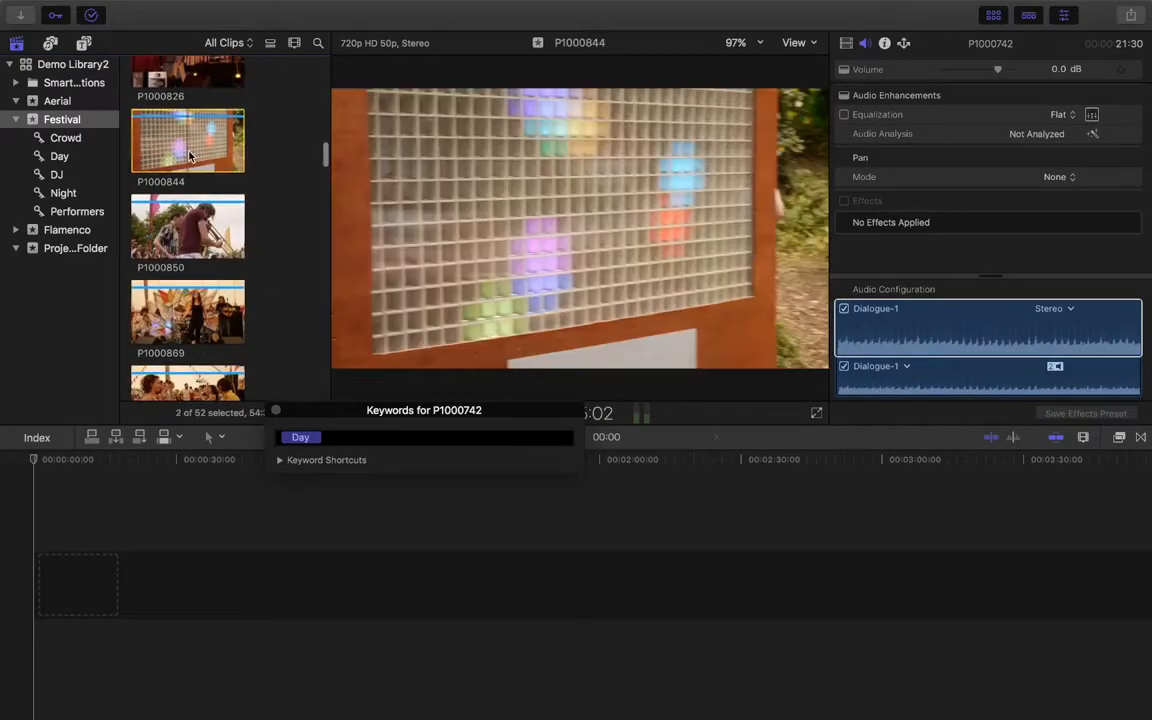
Add the clips P1010647, P1010663 and P1010733 to the detail-shot selection.
{"action": "scroll", "coordinate": [293, 247], "scroll_direction": "down", "scroll_amount": 10}
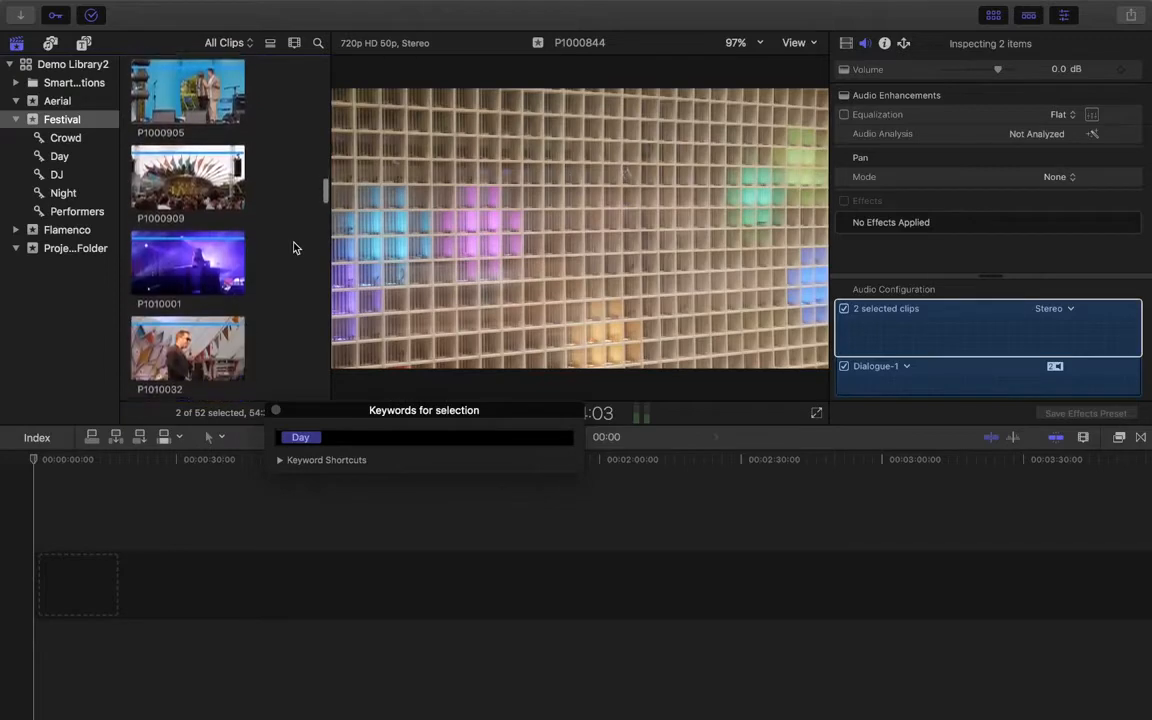
{"action": "scroll", "coordinate": [293, 247], "scroll_direction": "down", "scroll_amount": 3}
{"action": "left_click", "coordinate": [188, 240], "text": "super"}
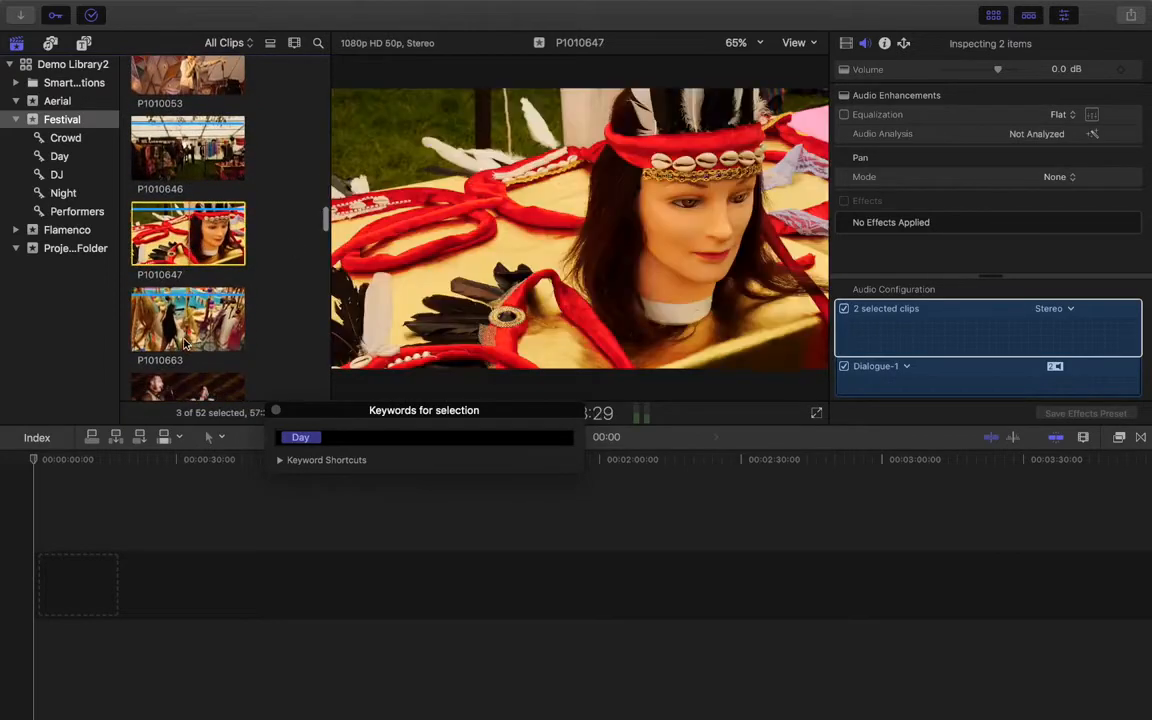
{"action": "left_click", "coordinate": [188, 320], "text": "super"}
{"action": "scroll", "coordinate": [243, 292], "scroll_direction": "down", "scroll_amount": 5}
{"action": "left_click", "coordinate": [196, 196], "text": "super"}
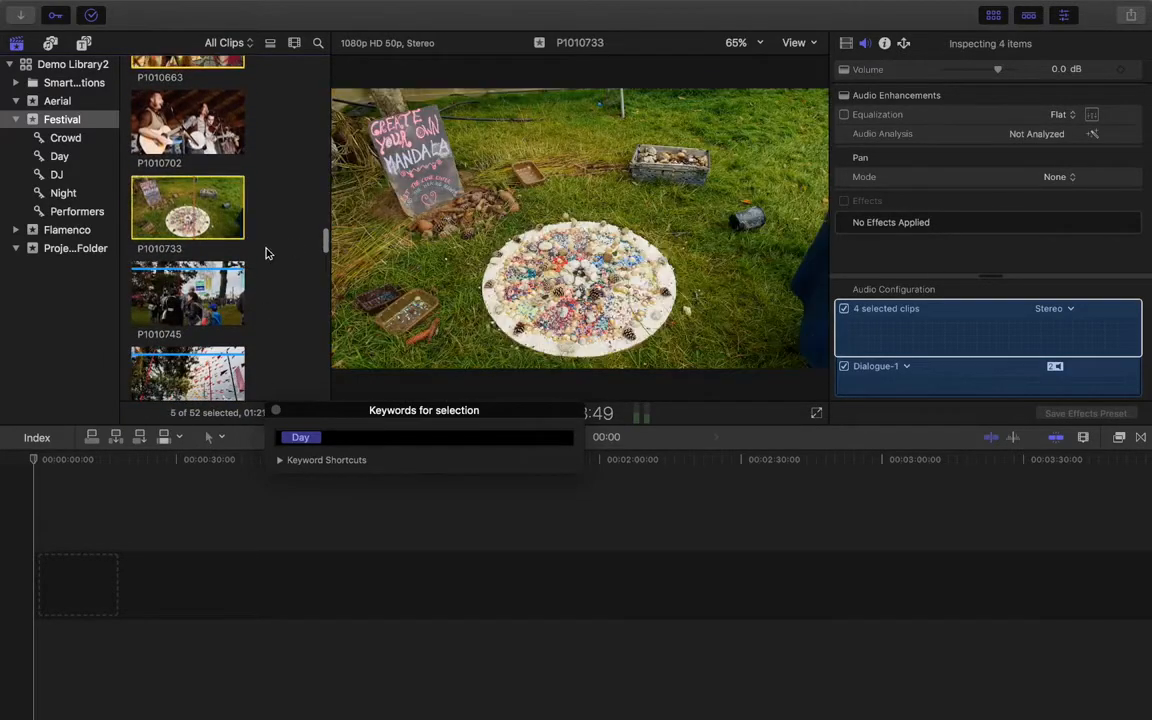
Extend the detail-shot selection with the sky sculpture clip P1010753 and the campfire clip P1010770.
{"action": "scroll", "coordinate": [266, 250], "scroll_direction": "down", "scroll_amount": 5}
{"action": "left_click", "coordinate": [200, 150], "text": "super"}
{"action": "scroll", "coordinate": [266, 240], "scroll_direction": "down", "scroll_amount": 5}
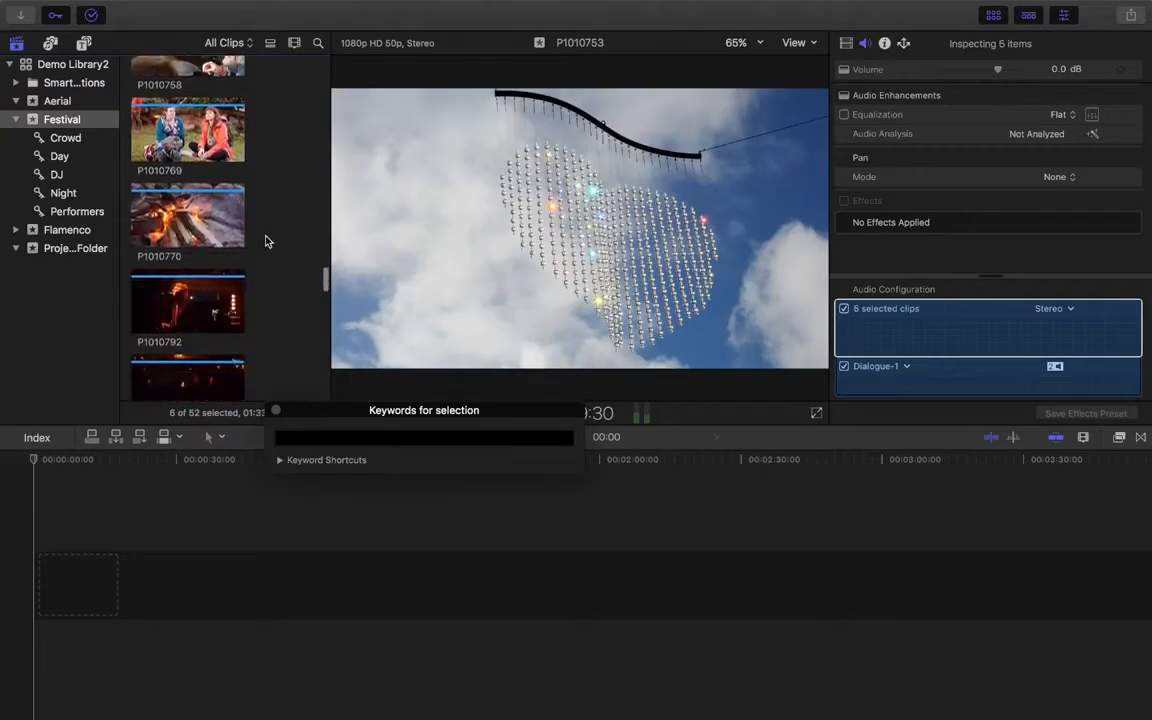
{"action": "left_click", "coordinate": [188, 145], "text": "super"}
Add the clips P1010875, P1010879 and P1010883 to the detail-shot selection.
{"action": "scroll", "coordinate": [268, 240], "scroll_direction": "down", "scroll_amount": 5}
{"action": "scroll", "coordinate": [268, 240], "scroll_direction": "down", "scroll_amount": 3}
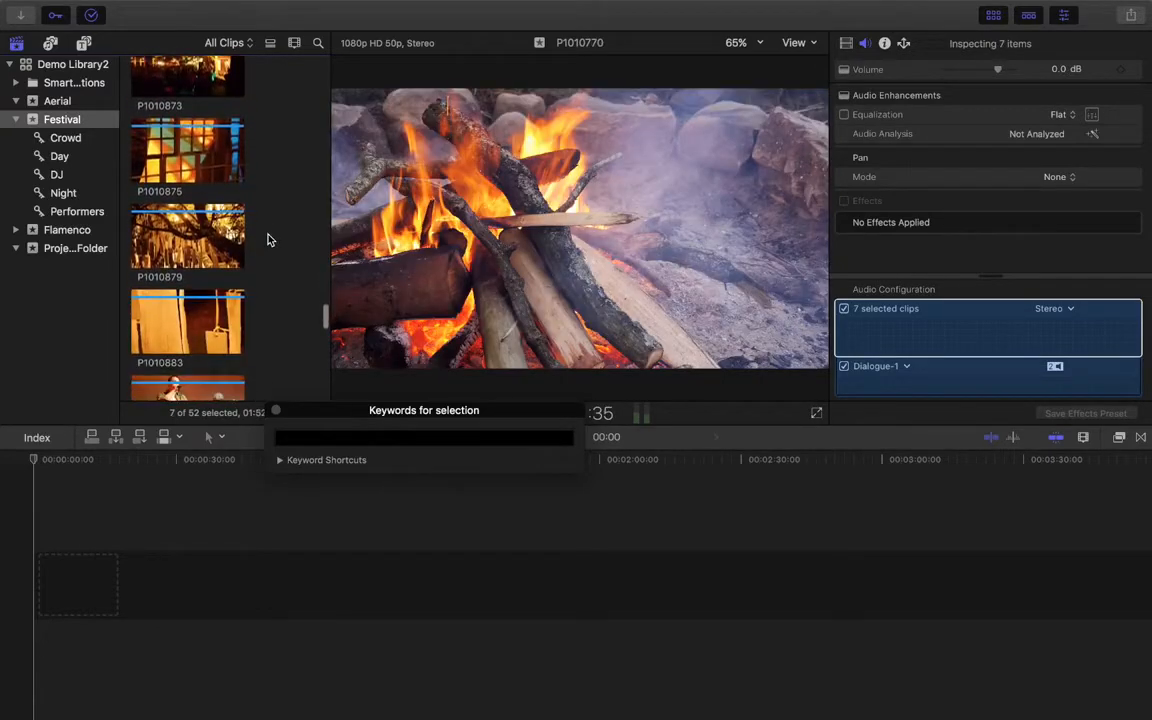
{"action": "left_click", "coordinate": [190, 150], "text": "super"}
{"action": "left_click", "coordinate": [188, 236], "text": "super"}
{"action": "left_click", "coordinate": [213, 307], "text": "super"}
{"action": "scroll", "coordinate": [283, 337], "scroll_direction": "down", "scroll_amount": 5}
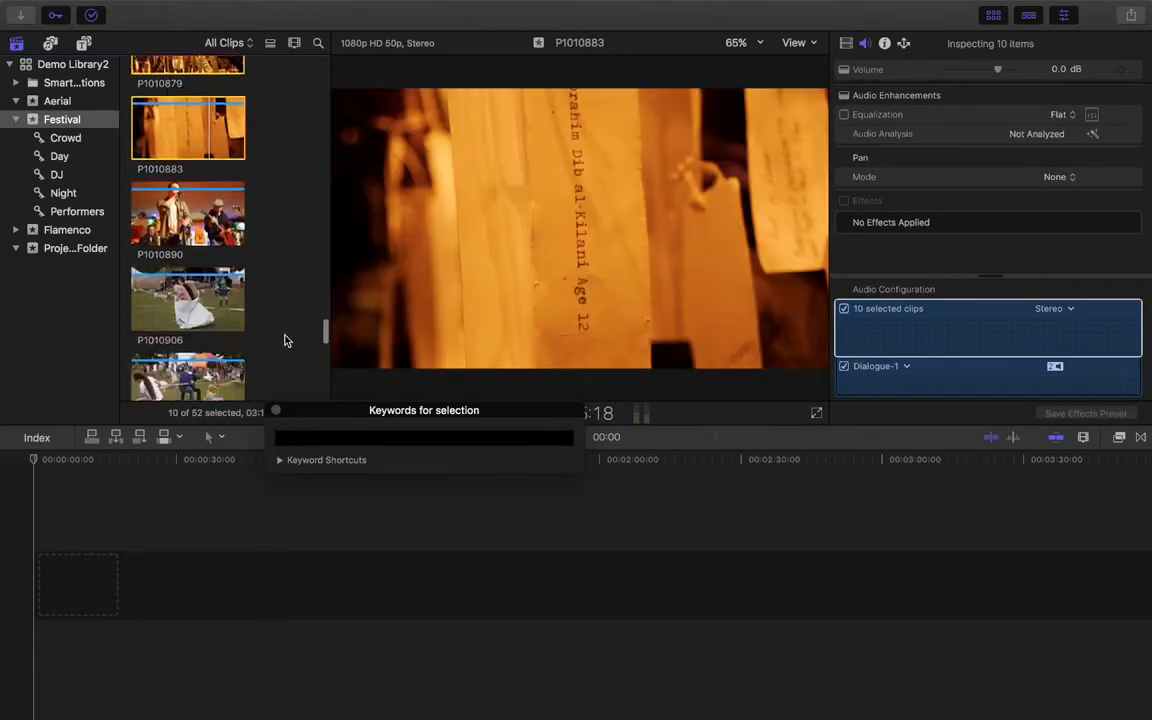
Tag the selected detail shots with the keyword Details and close the keyword editor.
{"action": "left_click", "coordinate": [303, 437]}
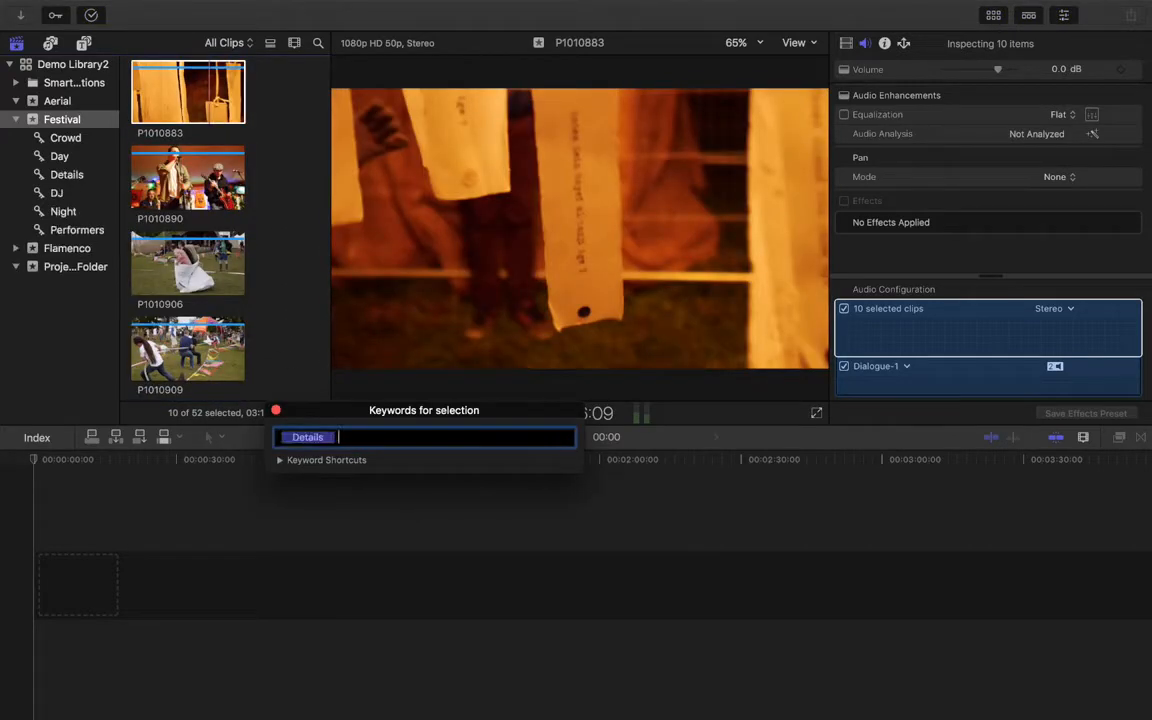
{"action": "left_click", "coordinate": [292, 484]}
{"action": "left_click", "coordinate": [277, 412]}
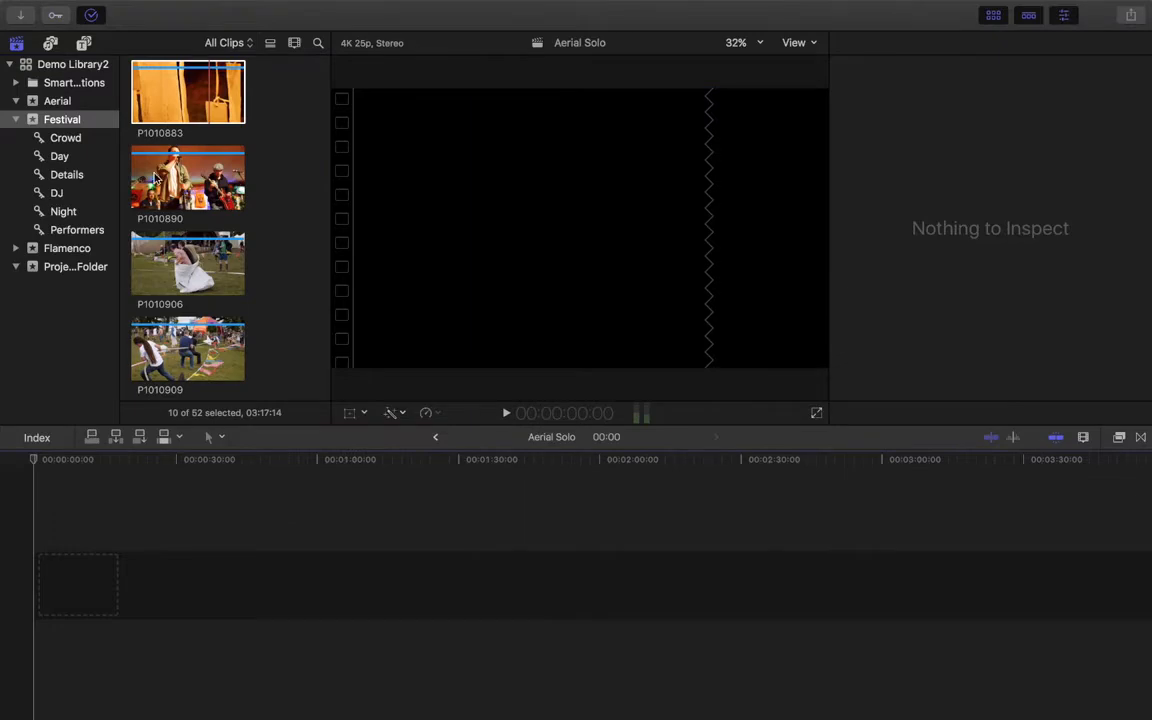
Start a new selection of band clips with P1000826, P1000850 and P1000869.
{"action": "scroll", "coordinate": [155, 178], "scroll_direction": "up", "scroll_amount": 20}
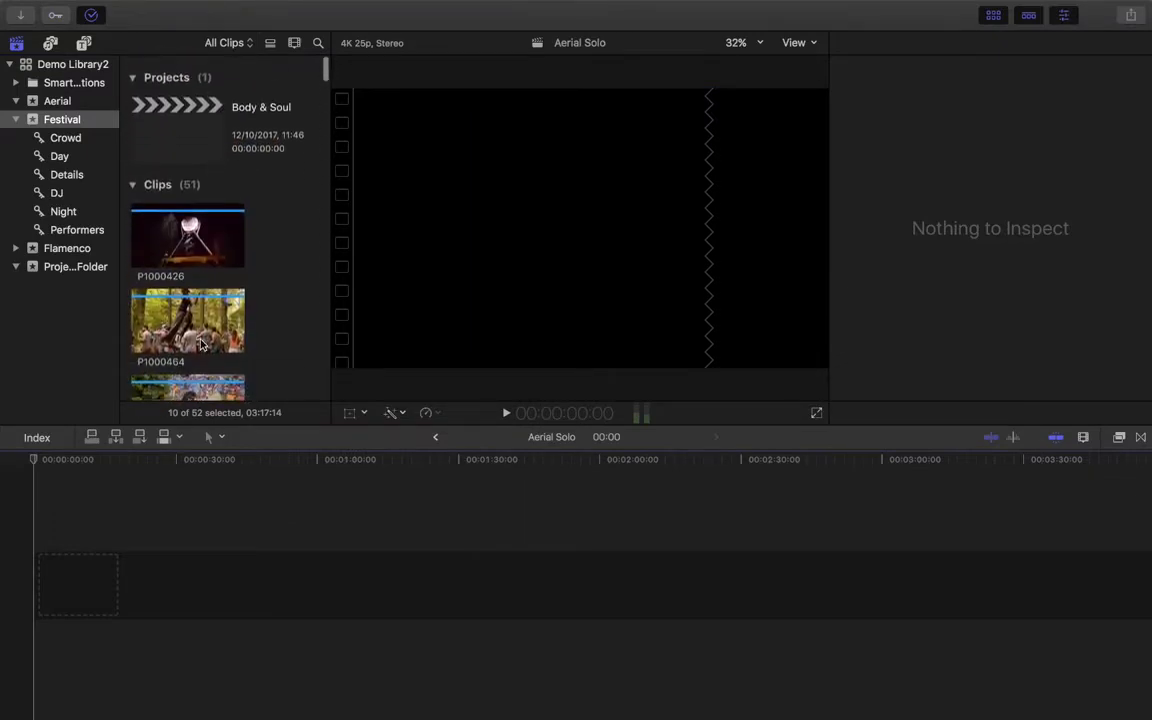
{"action": "scroll", "coordinate": [200, 345], "scroll_direction": "down", "scroll_amount": 15}
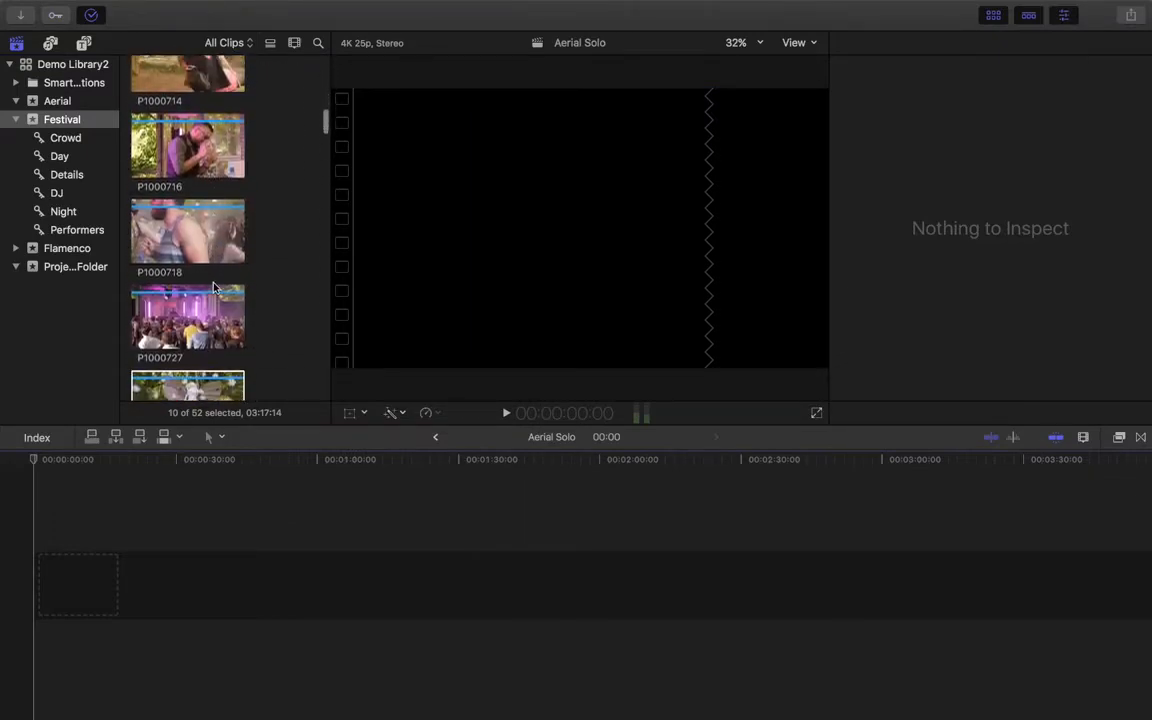
{"action": "scroll", "coordinate": [213, 288], "scroll_direction": "down", "scroll_amount": 5}
{"action": "left_click", "coordinate": [198, 225]}
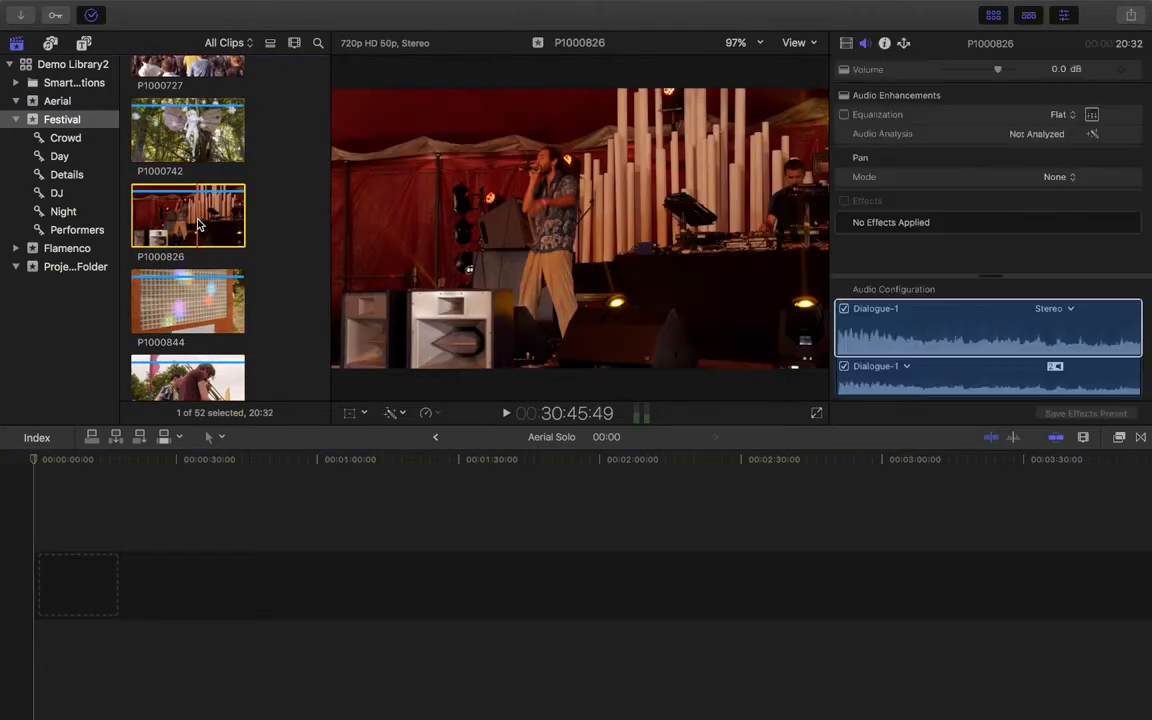
{"action": "scroll", "coordinate": [285, 330], "scroll_direction": "down", "scroll_amount": 2}
{"action": "left_click", "coordinate": [195, 290], "text": "super"}
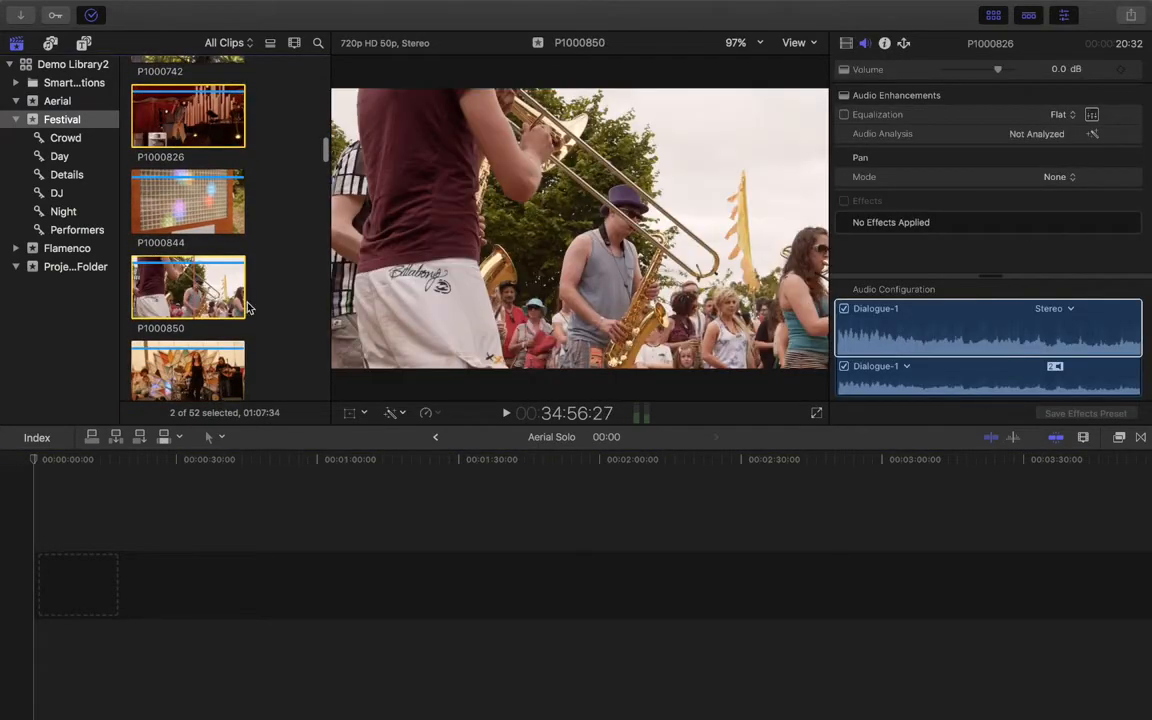
{"action": "left_click", "coordinate": [200, 372], "text": "super"}
{"action": "scroll", "coordinate": [268, 300], "scroll_direction": "down", "scroll_amount": 1}
Add the band clip P1010702 and the seated musicians clip P1010758 to the band selection.
{"action": "scroll", "coordinate": [264, 335], "scroll_direction": "down", "scroll_amount": 6}
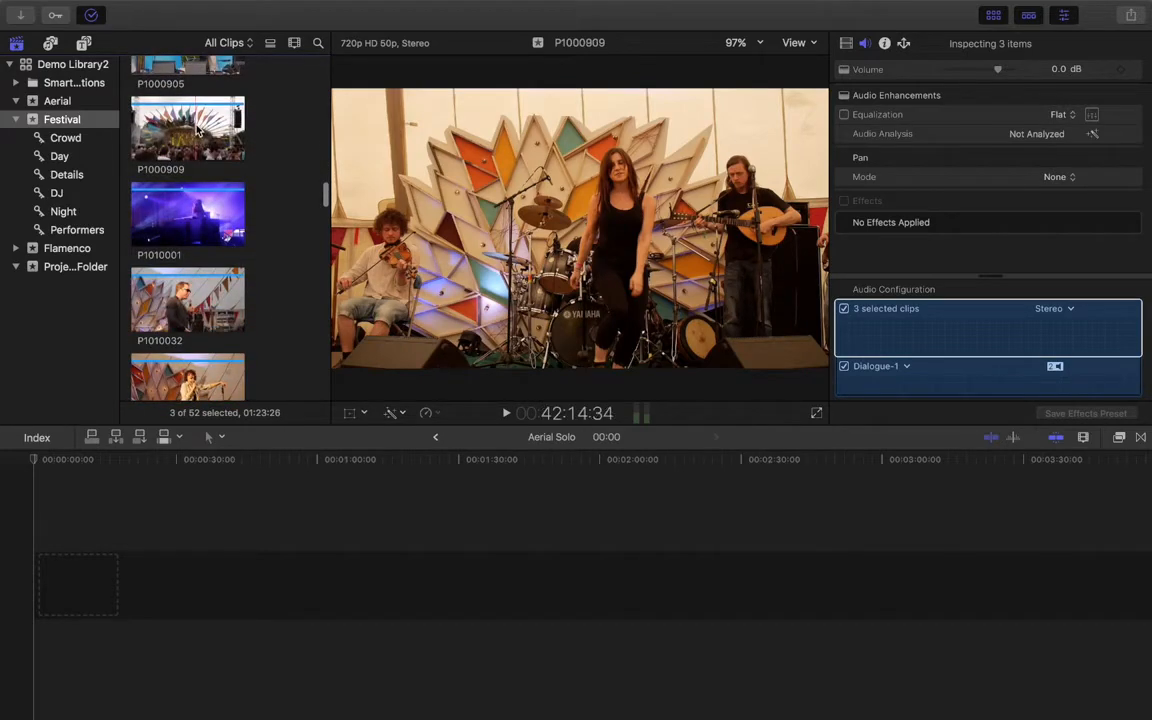
{"action": "scroll", "coordinate": [249, 291], "scroll_direction": "down", "scroll_amount": 5}
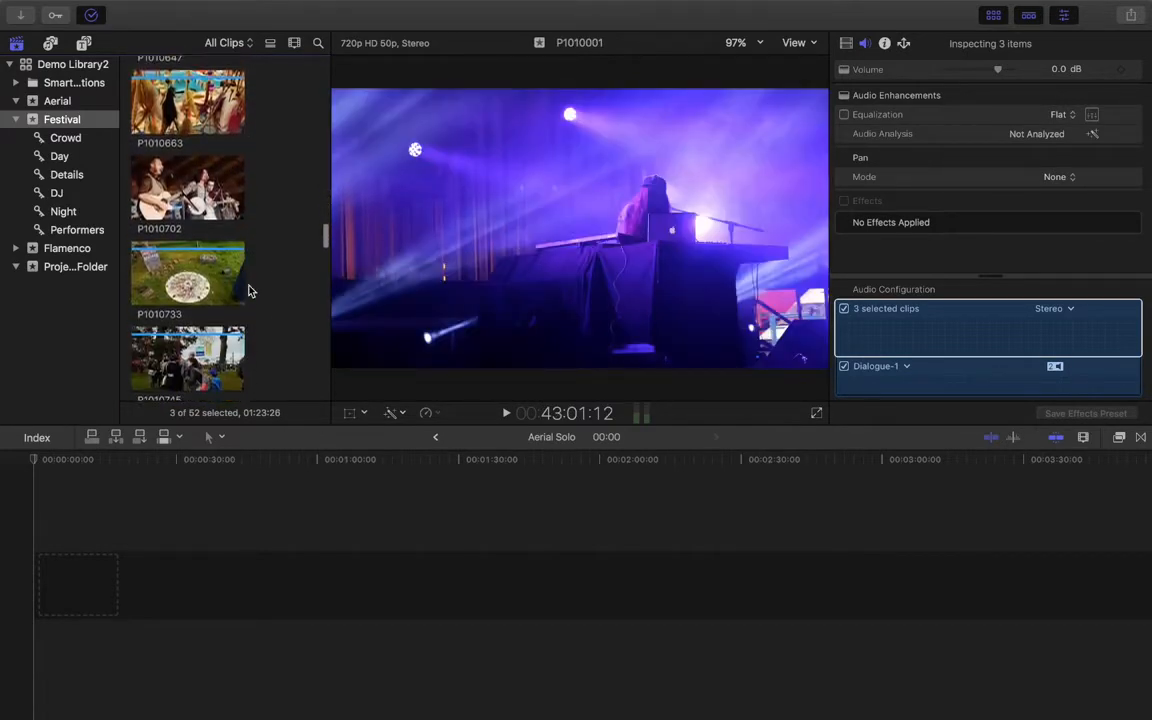
{"action": "left_click", "coordinate": [204, 186], "text": "super"}
{"action": "scroll", "coordinate": [260, 268], "scroll_direction": "down", "scroll_amount": 5}
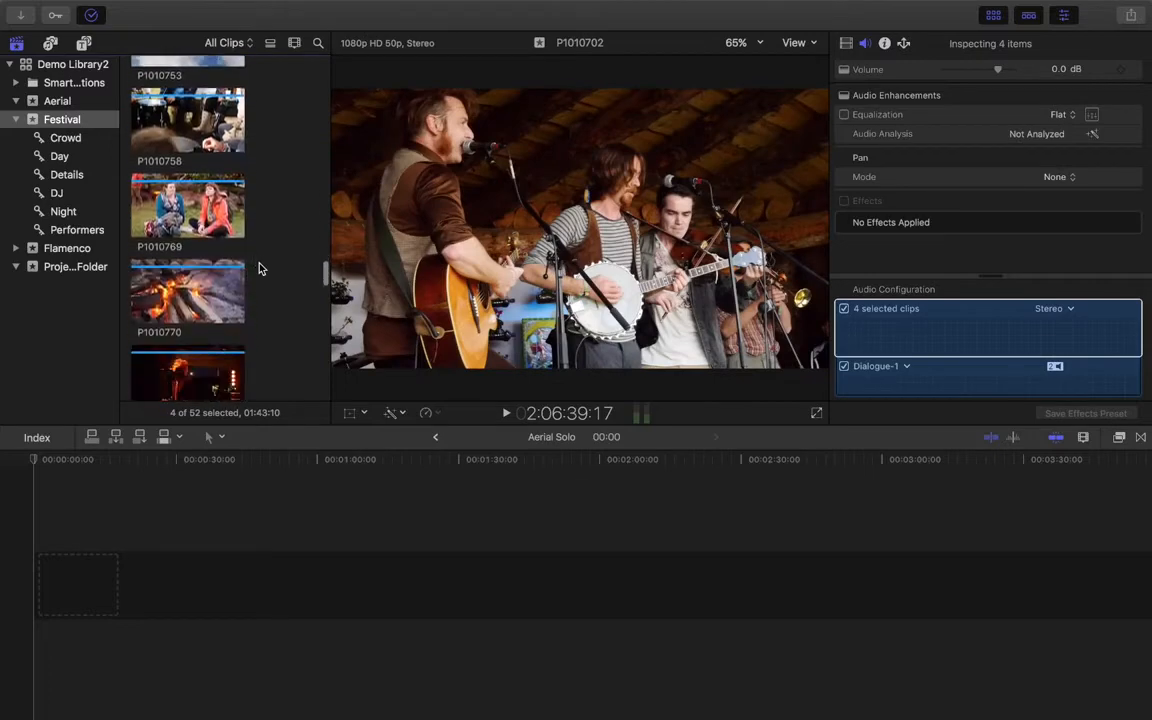
{"action": "left_click", "coordinate": [238, 128], "text": "super"}
Extend the band selection with the night stage clips P1010792, P1010841 and P1010848.
{"action": "scroll", "coordinate": [260, 190], "scroll_direction": "down", "scroll_amount": 3}
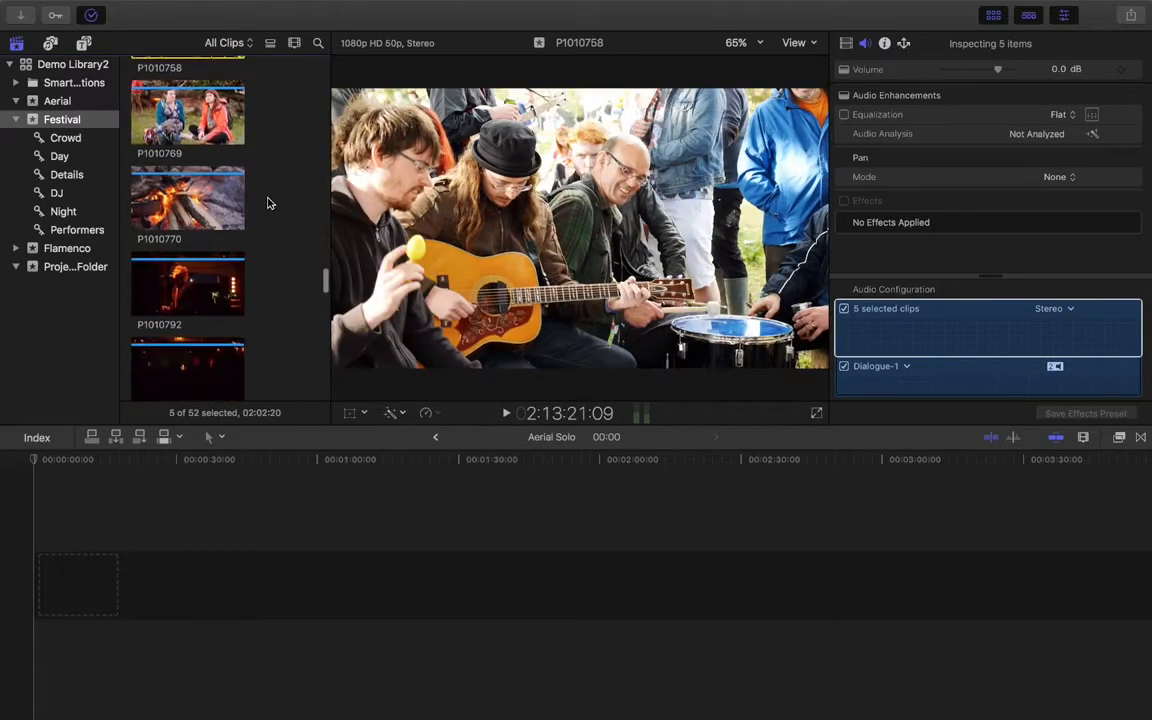
{"action": "left_click", "coordinate": [172, 213], "text": "super"}
{"action": "left_click", "coordinate": [180, 297], "text": "super"}
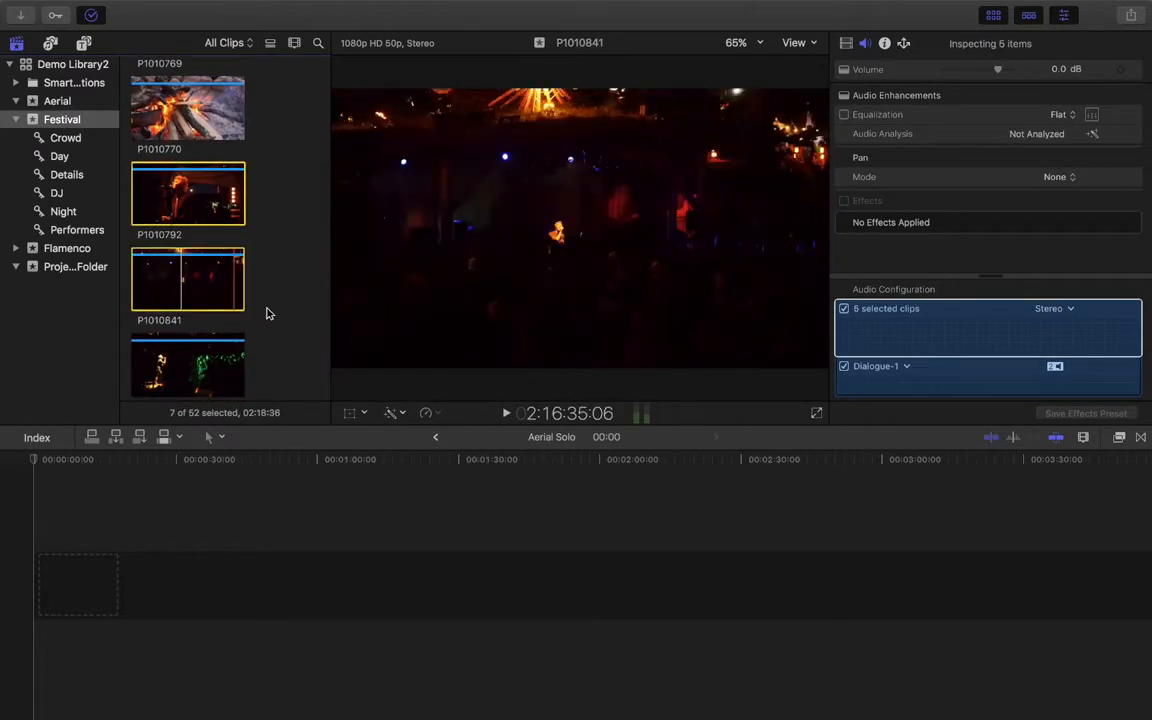
{"action": "scroll", "coordinate": [267, 311], "scroll_direction": "down", "scroll_amount": 3}
{"action": "left_click", "coordinate": [187, 243], "text": "super"}
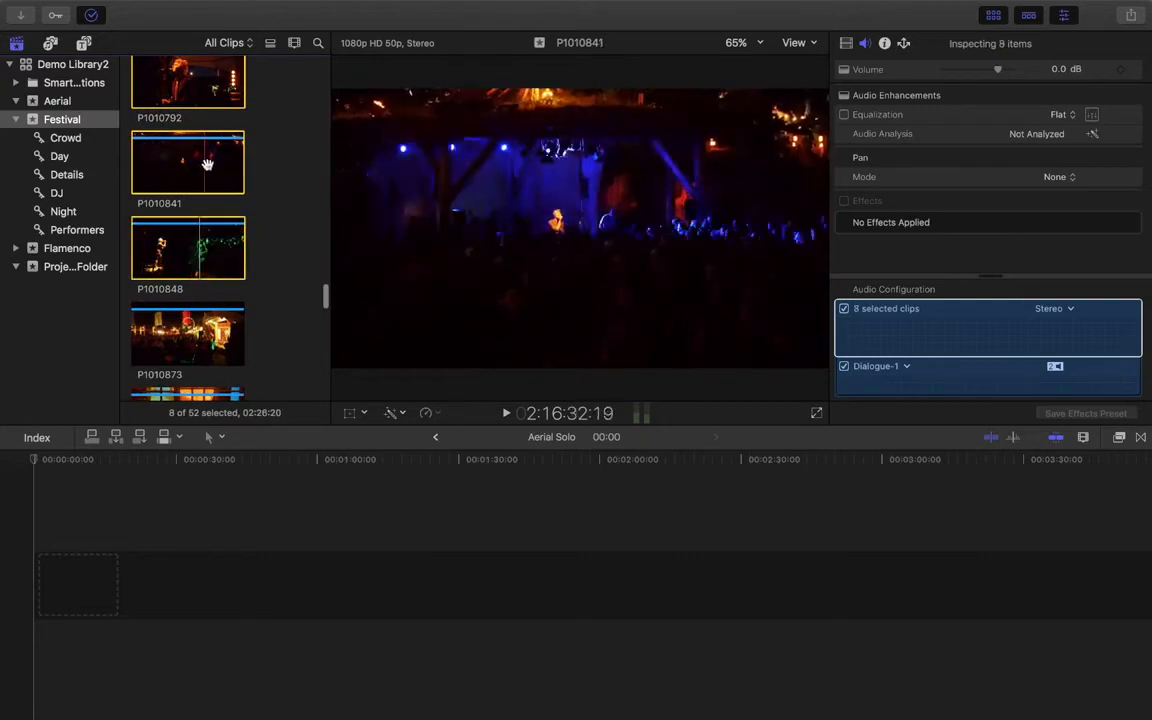
Add the clip P1010890, tag the whole band selection with the keyword Bands, and close the keyword editor.
{"action": "scroll", "coordinate": [268, 228], "scroll_direction": "down", "scroll_amount": 2}
{"action": "scroll", "coordinate": [268, 228], "scroll_direction": "down", "scroll_amount": 8}
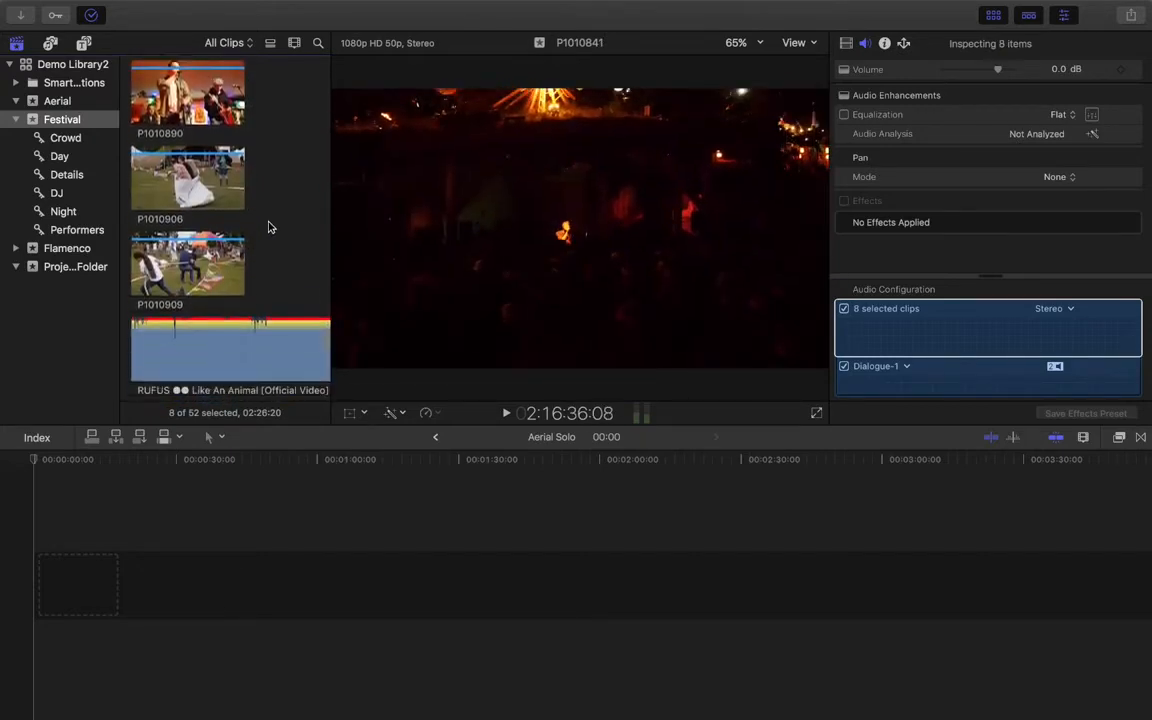
{"action": "left_click", "coordinate": [210, 90], "text": "super"}
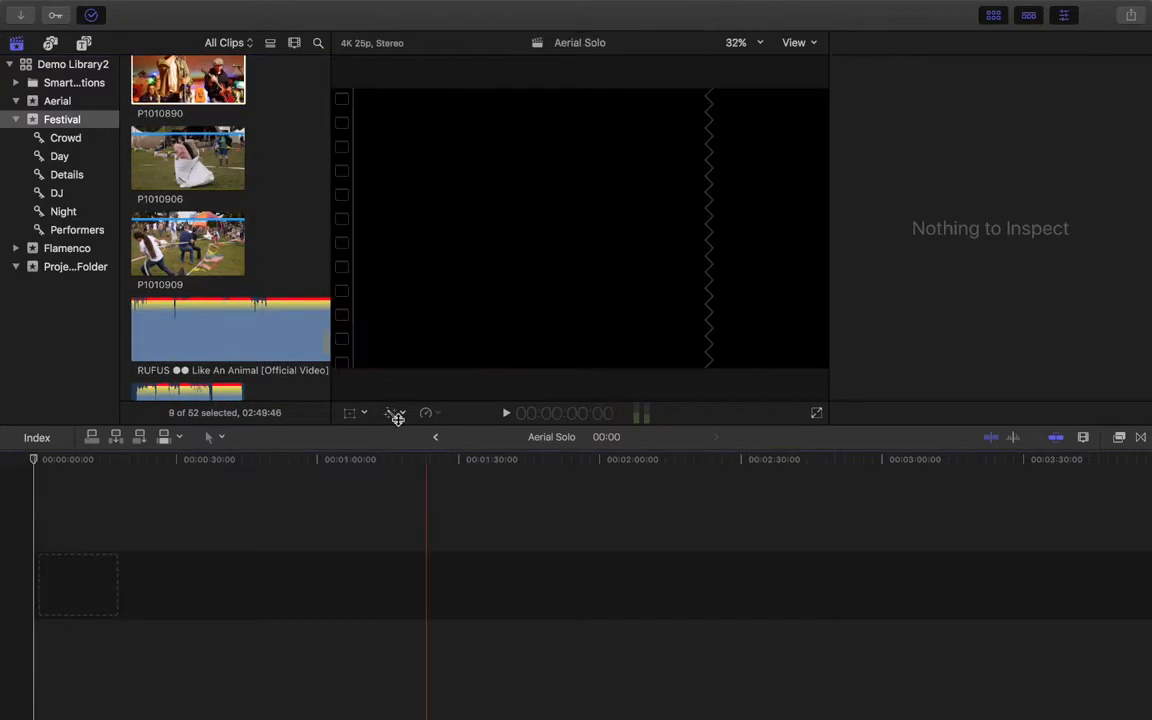
{"action": "left_click", "coordinate": [55, 15]}
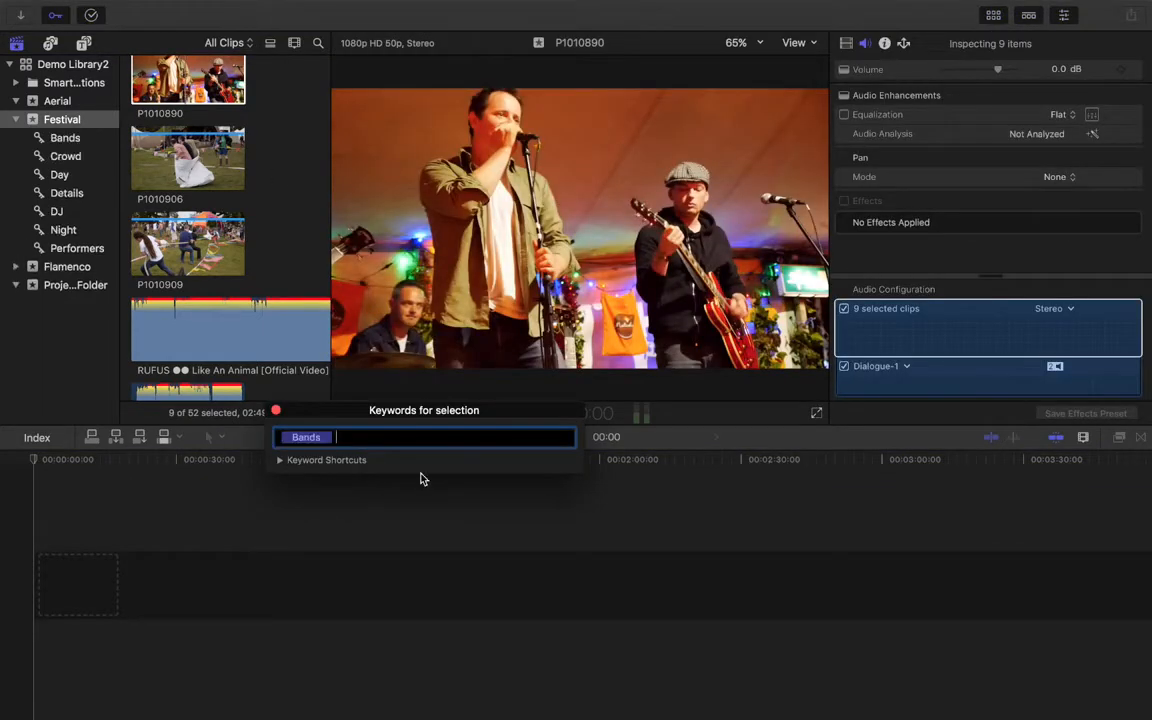
{"action": "left_click", "coordinate": [277, 411]}
Review the clips gathered in the Festival event's Bands and Crowd keyword collections.
{"action": "left_click", "coordinate": [70, 140]}
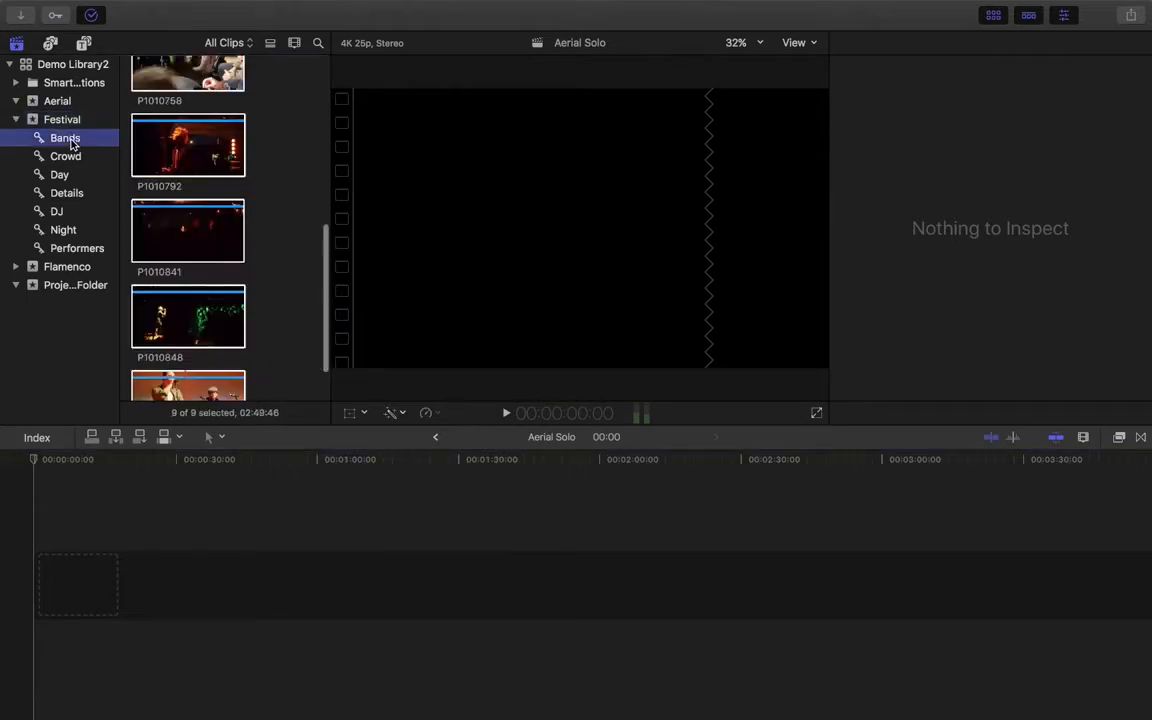
{"action": "left_click", "coordinate": [66, 157]}
{"action": "scroll", "coordinate": [242, 208], "scroll_direction": "up", "scroll_amount": 10}
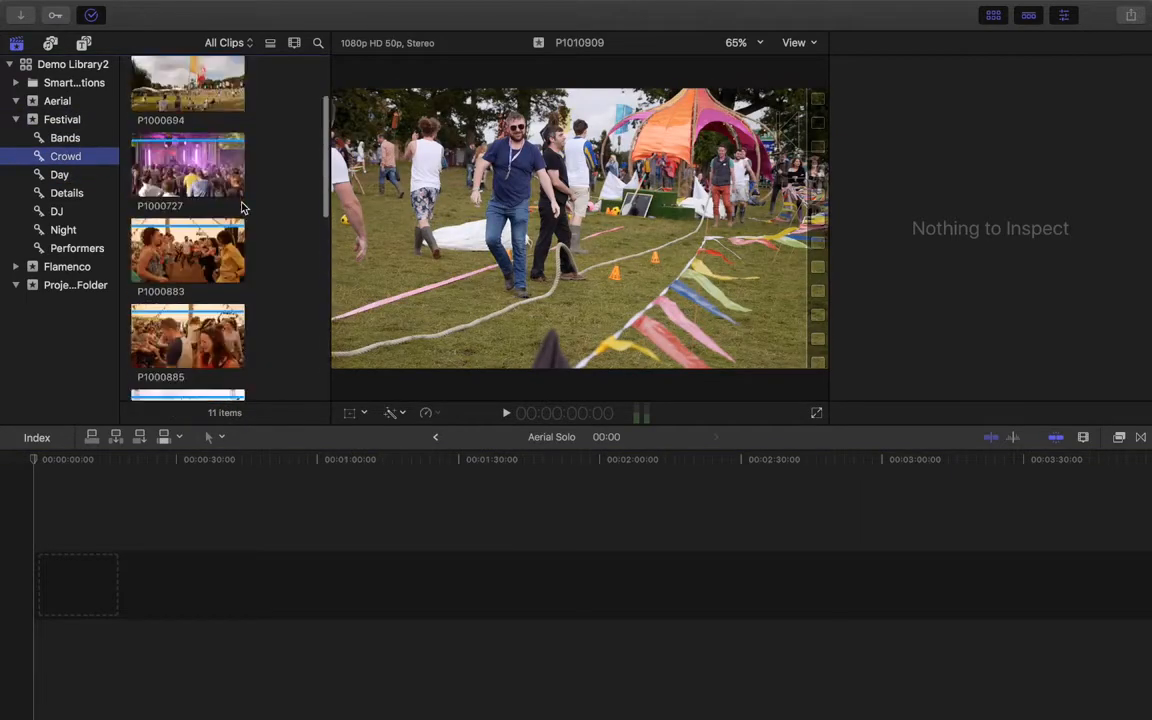
Compare the clips gathered in the Festival event's Bands, Crowd and Day keyword collections.
{"action": "left_click", "coordinate": [58, 139]}
{"action": "left_click", "coordinate": [61, 173]}
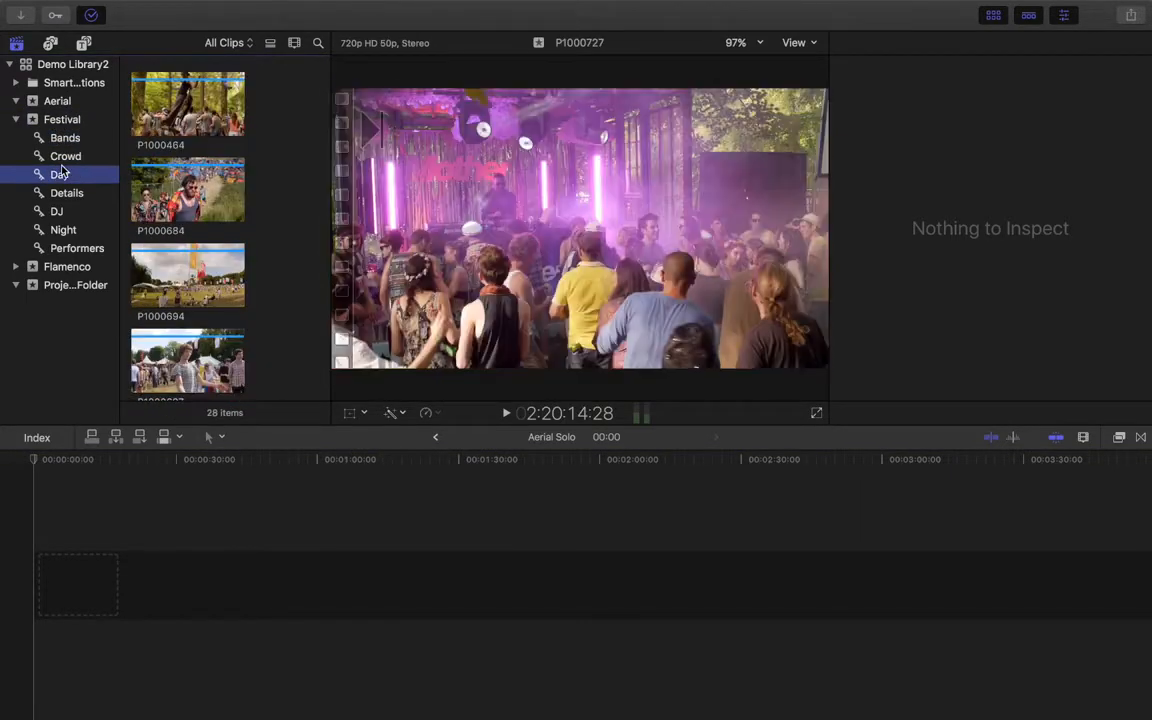
{"action": "left_click", "coordinate": [58, 157]}
{"action": "left_click", "coordinate": [61, 142]}
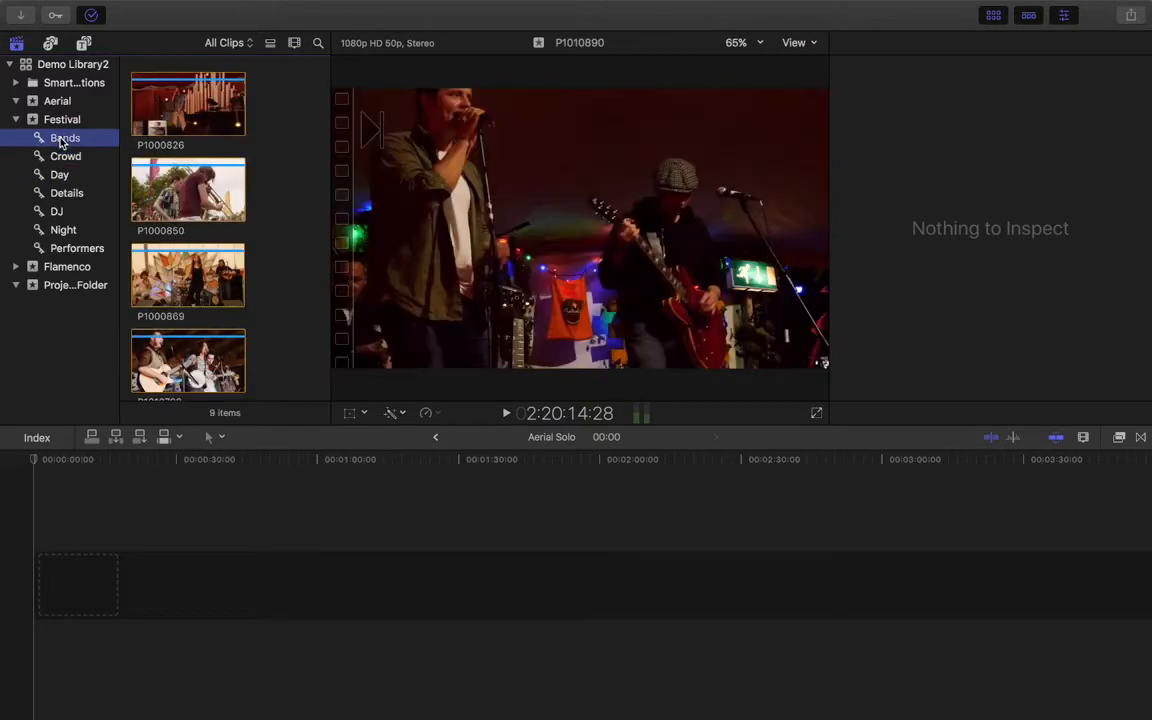
{"action": "left_click", "coordinate": [63, 158]}
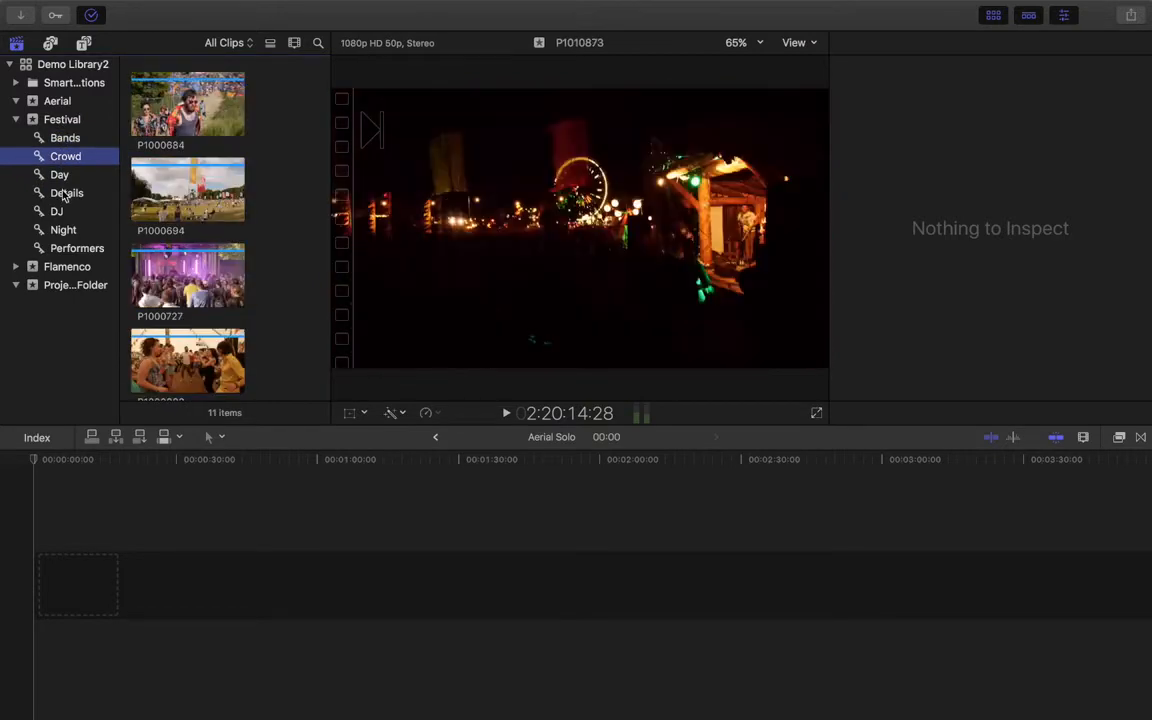
{"action": "left_click", "coordinate": [62, 176]}
{"action": "left_click", "coordinate": [67, 156]}
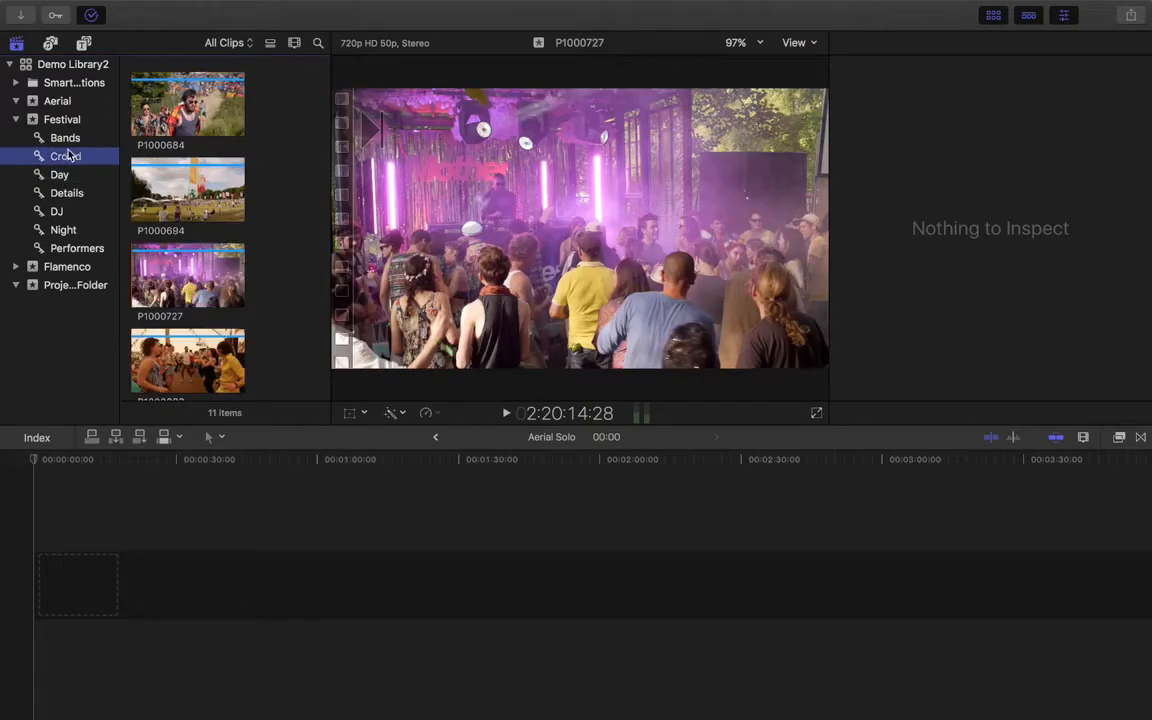
{"action": "left_click", "coordinate": [64, 140]}
Show the whole Festival event and mark a range of about 03:45 in the second half of clip P1000464 as a favorite.
{"action": "left_click", "coordinate": [55, 121]}
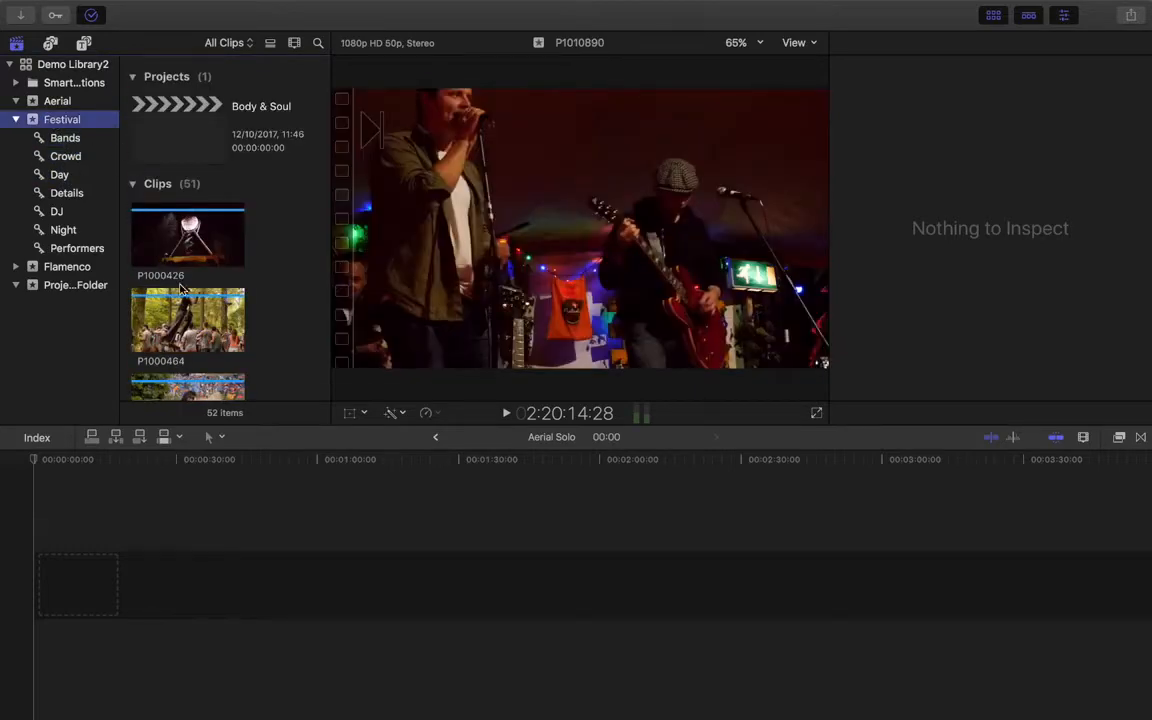
{"action": "left_click", "coordinate": [184, 245]}
{"action": "key", "text": "super+4"}
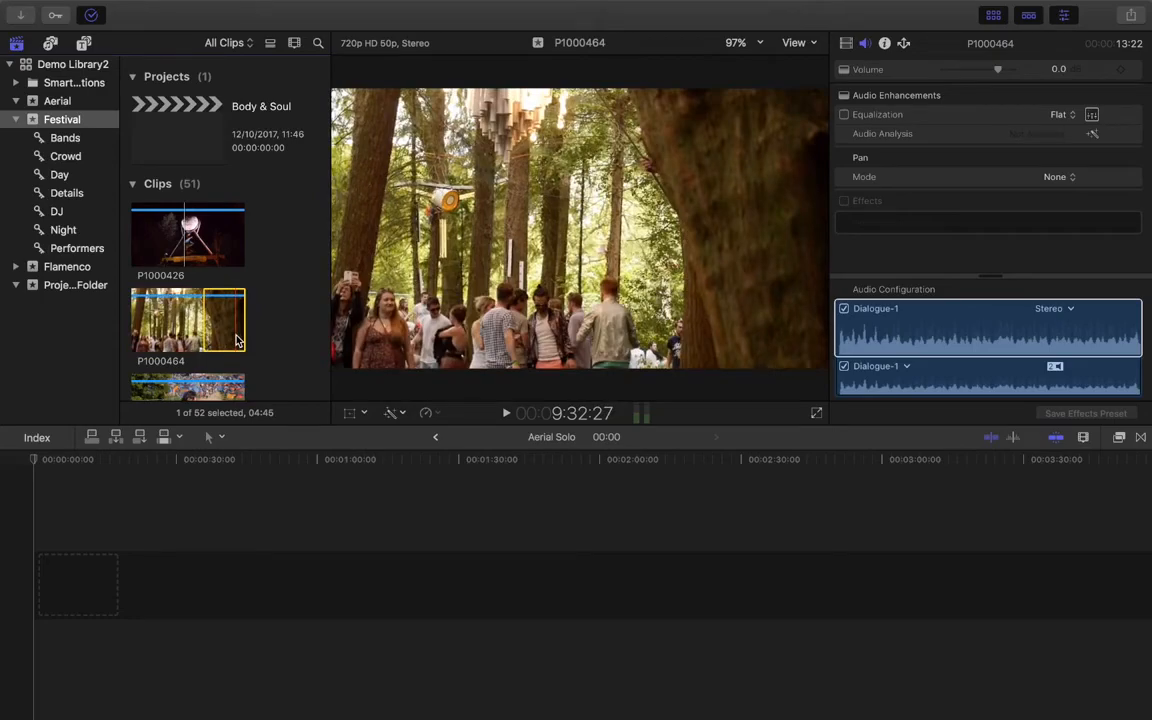
{"action": "key", "text": "o"}
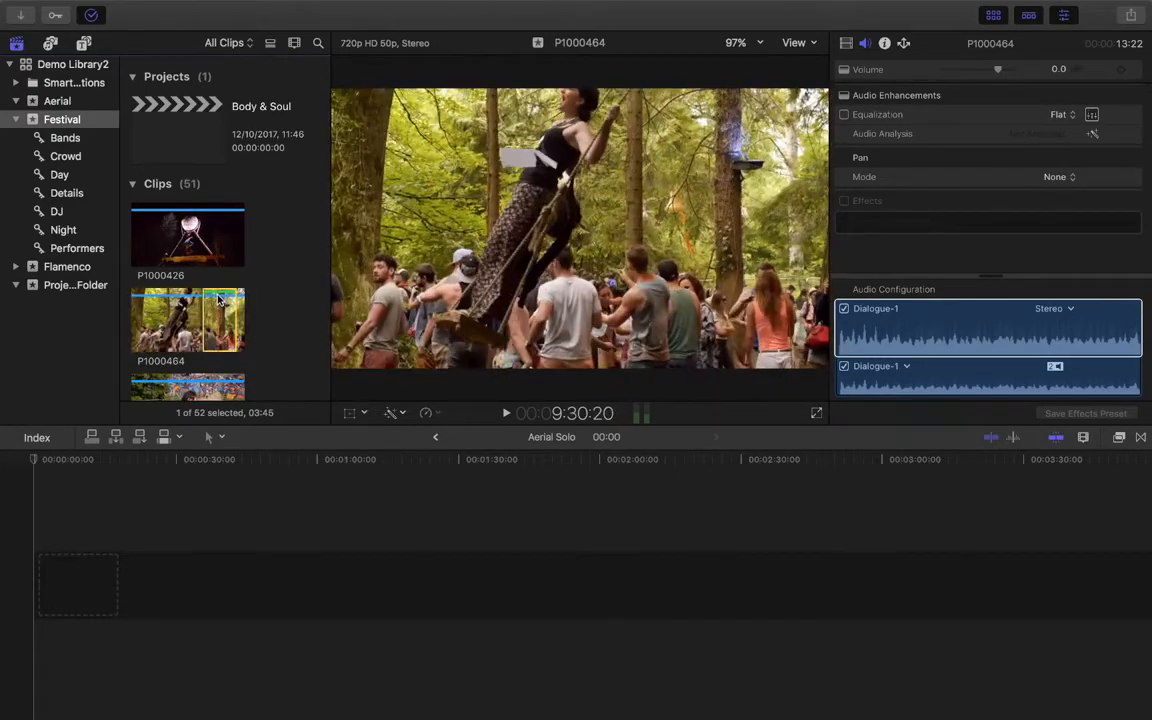
Mark a range in the second half of clip P1000694 and an opening range of about 04:04 in clip P1000700 as favorites.
{"action": "scroll", "coordinate": [218, 298], "scroll_direction": "down", "scroll_amount": 10}
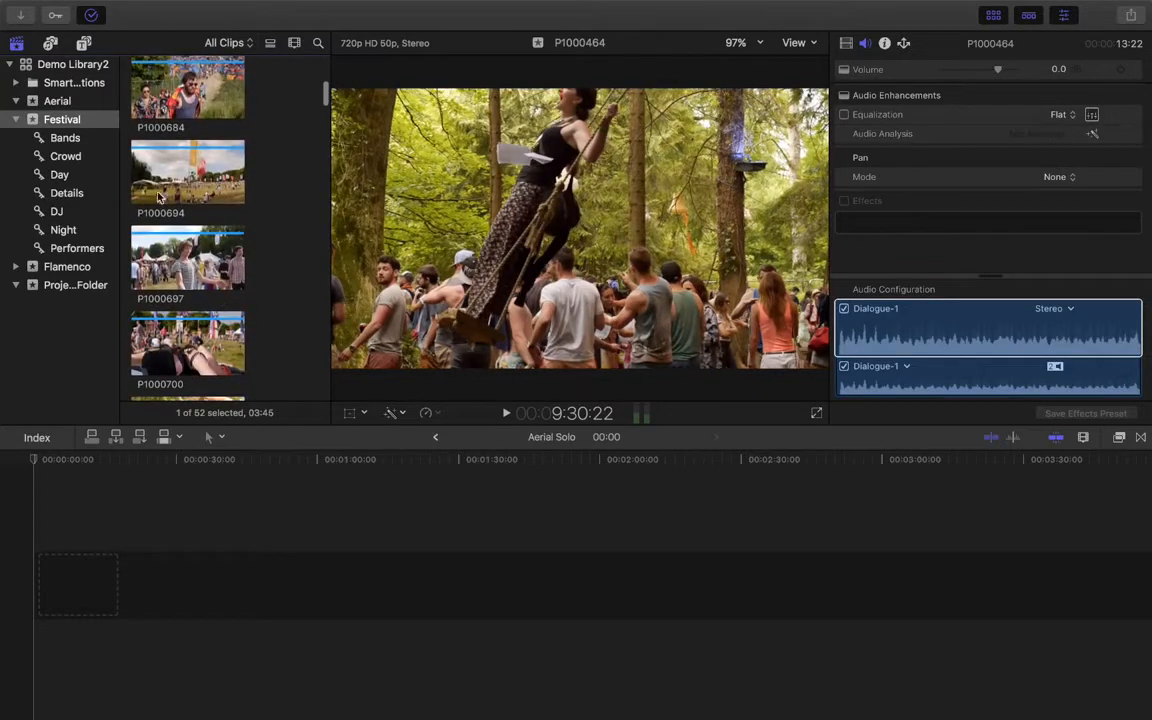
{"action": "left_click", "coordinate": [153, 180]}
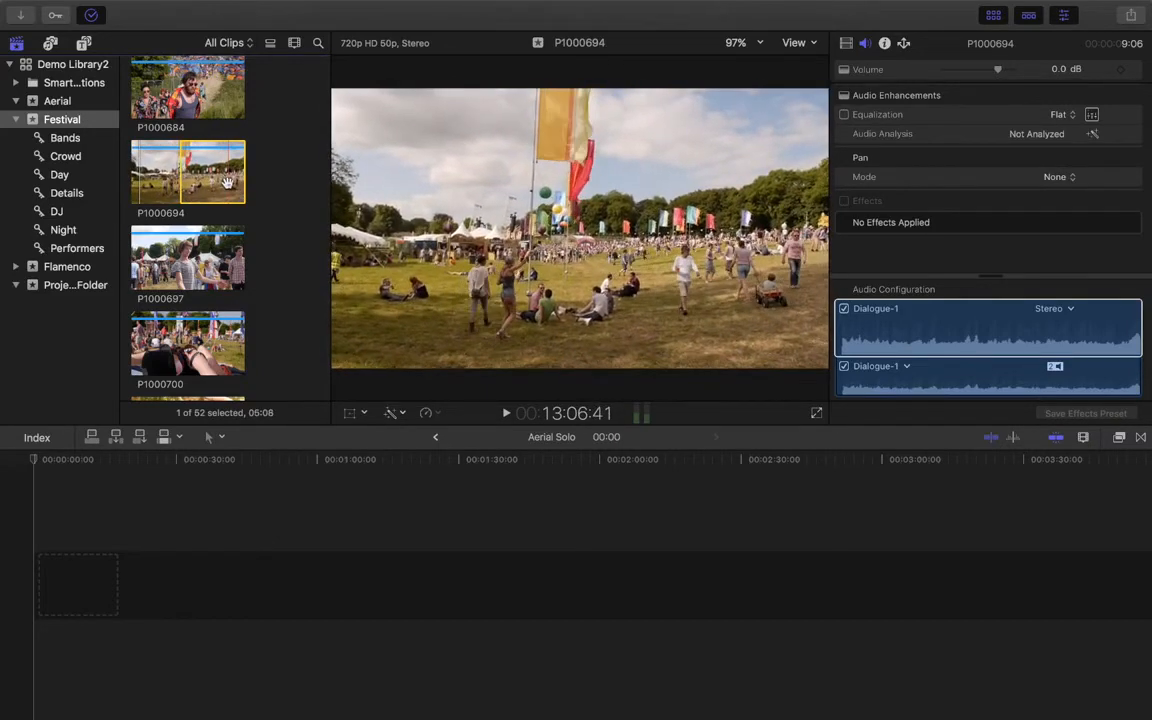
{"action": "left_click", "coordinate": [144, 345]}
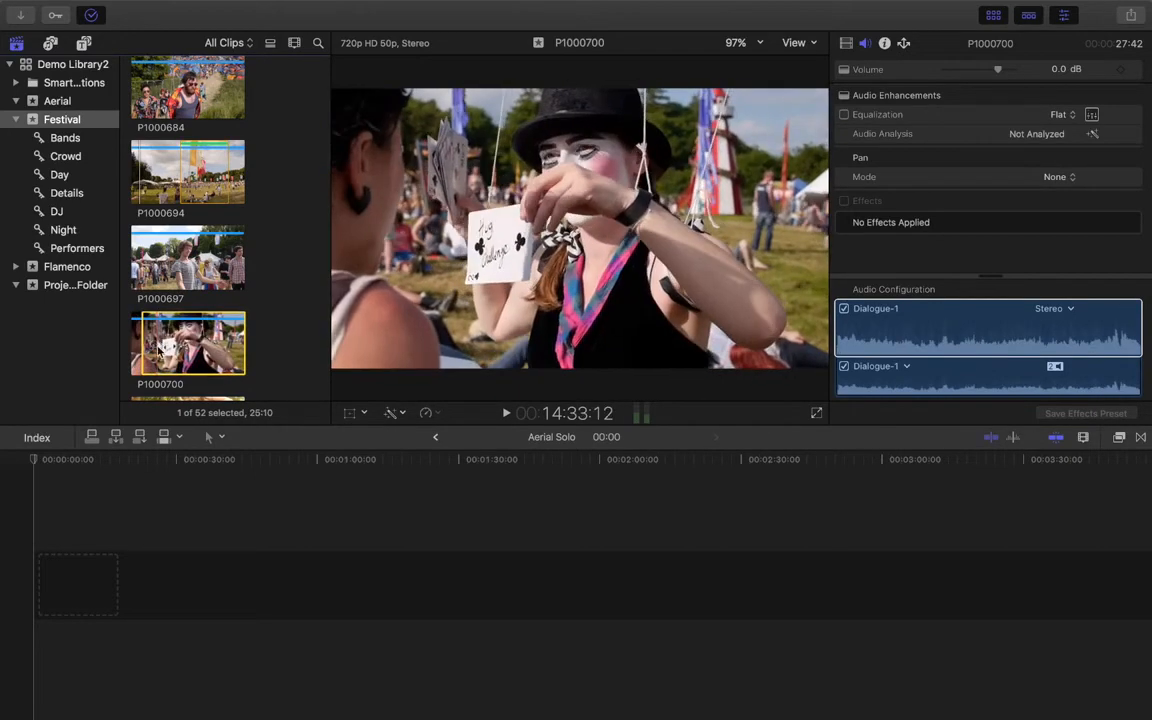
{"action": "key", "text": "o"}
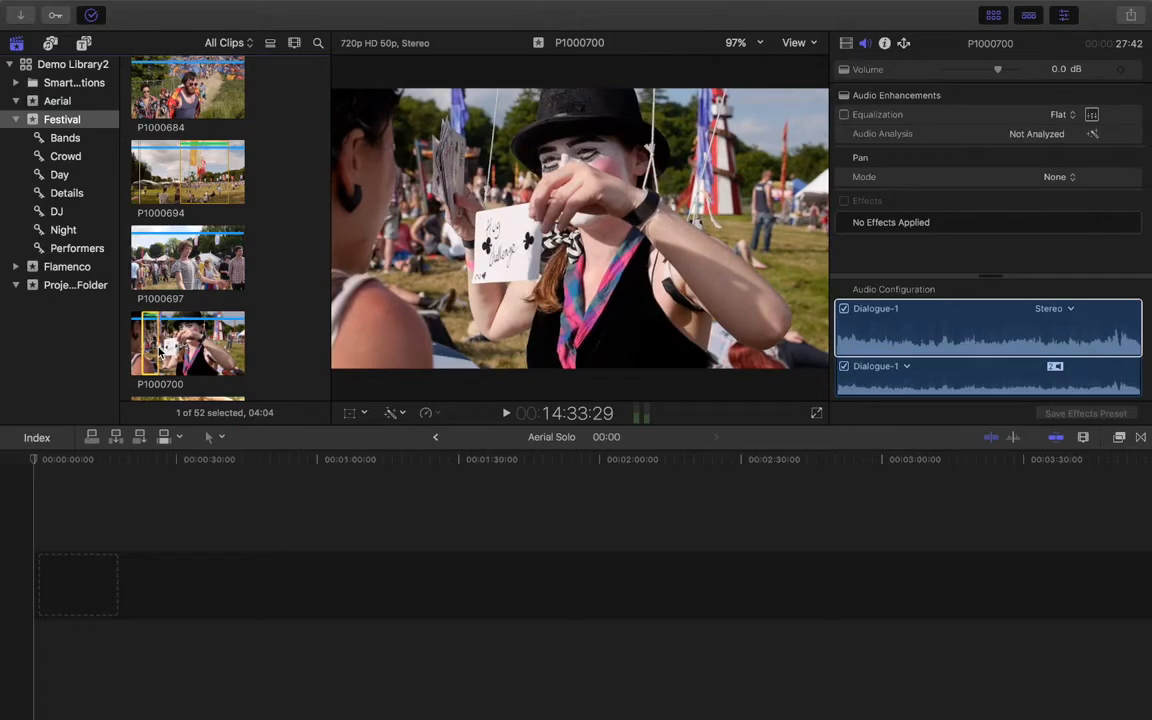
Filter the Festival event to show only Favorites and look over the favorited ranges.
{"action": "scroll", "coordinate": [187, 300], "scroll_direction": "up", "scroll_amount": 10}
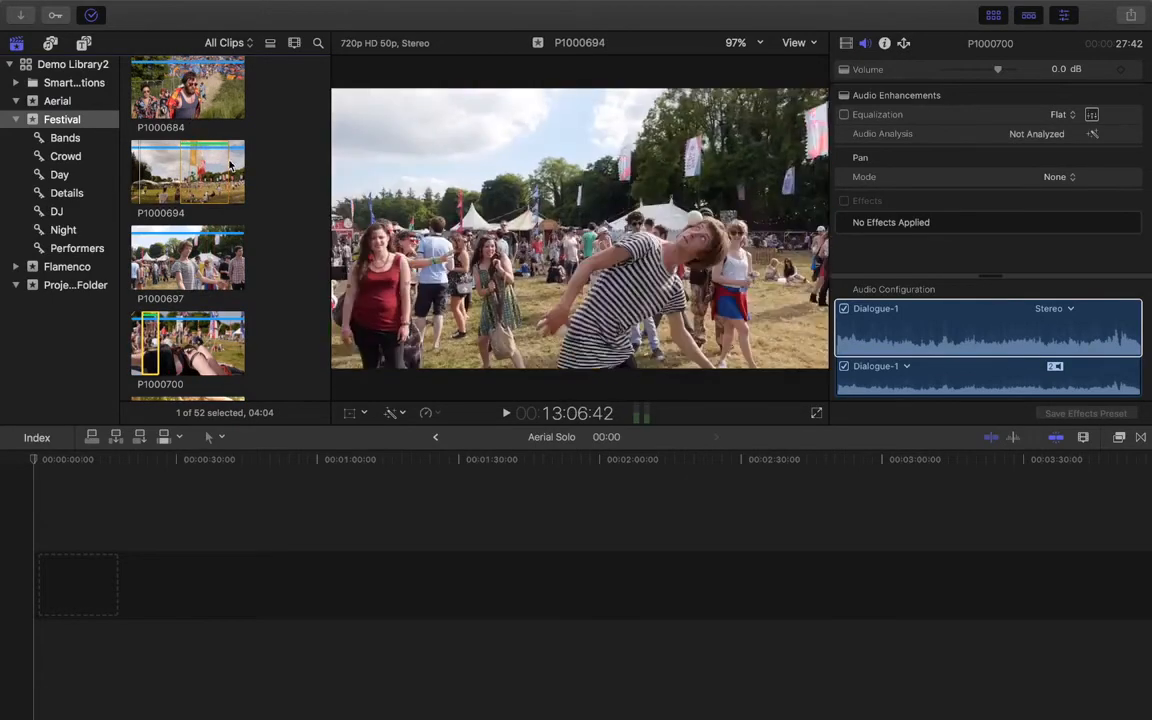
{"action": "scroll", "coordinate": [228, 165], "scroll_direction": "down", "scroll_amount": 5}
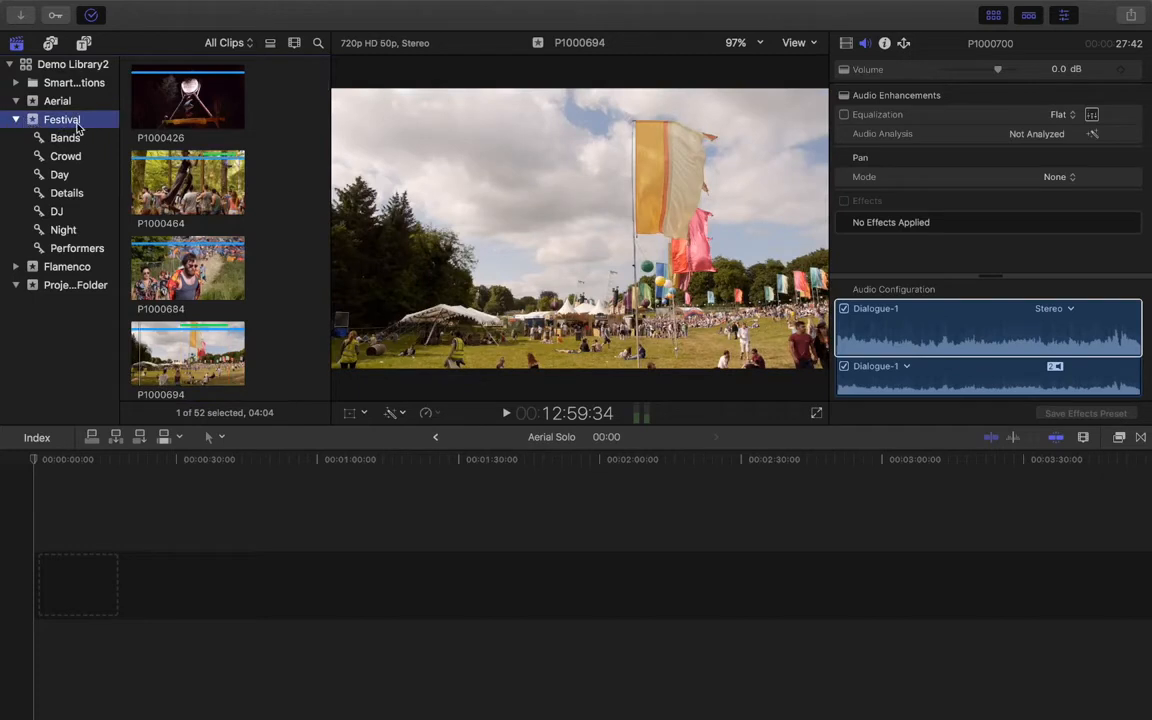
{"action": "left_click", "coordinate": [216, 49]}
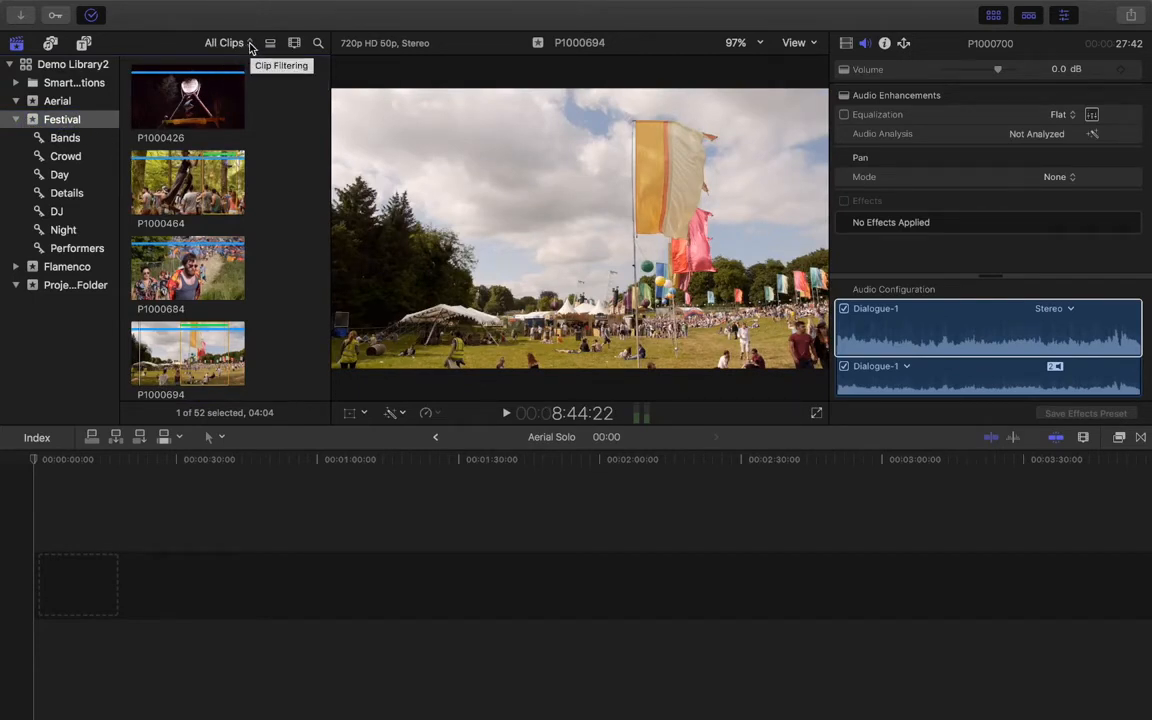
{"action": "left_click", "coordinate": [250, 46]}
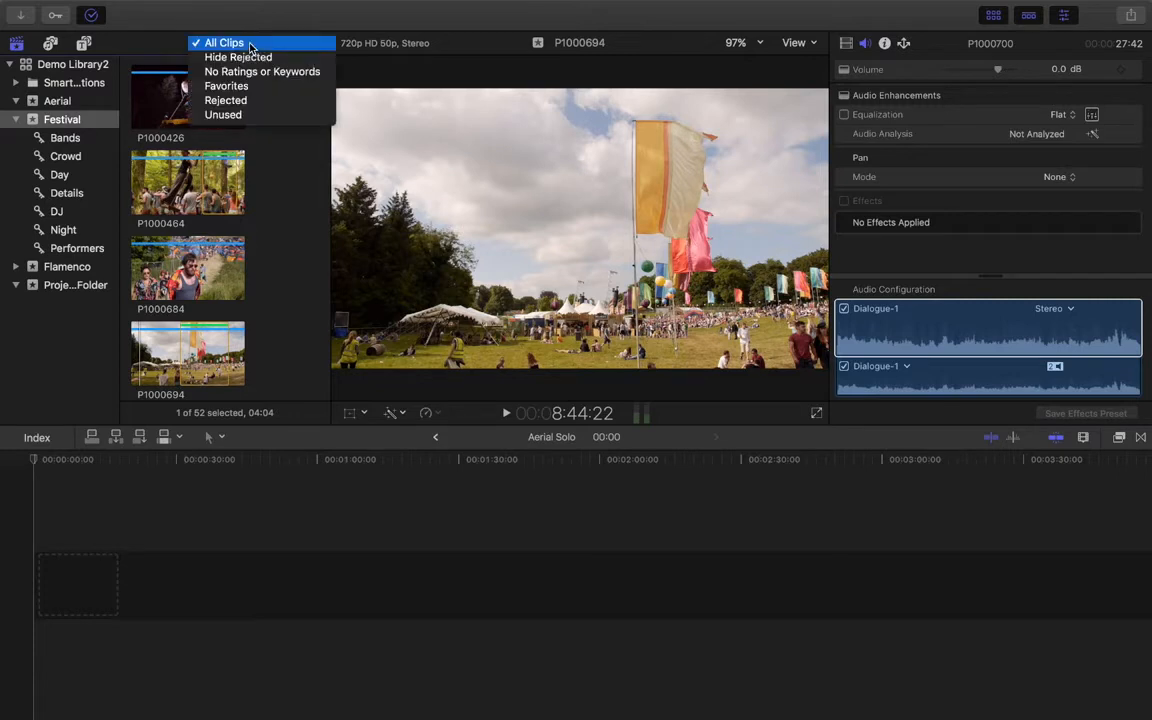
{"action": "left_click", "coordinate": [254, 93]}
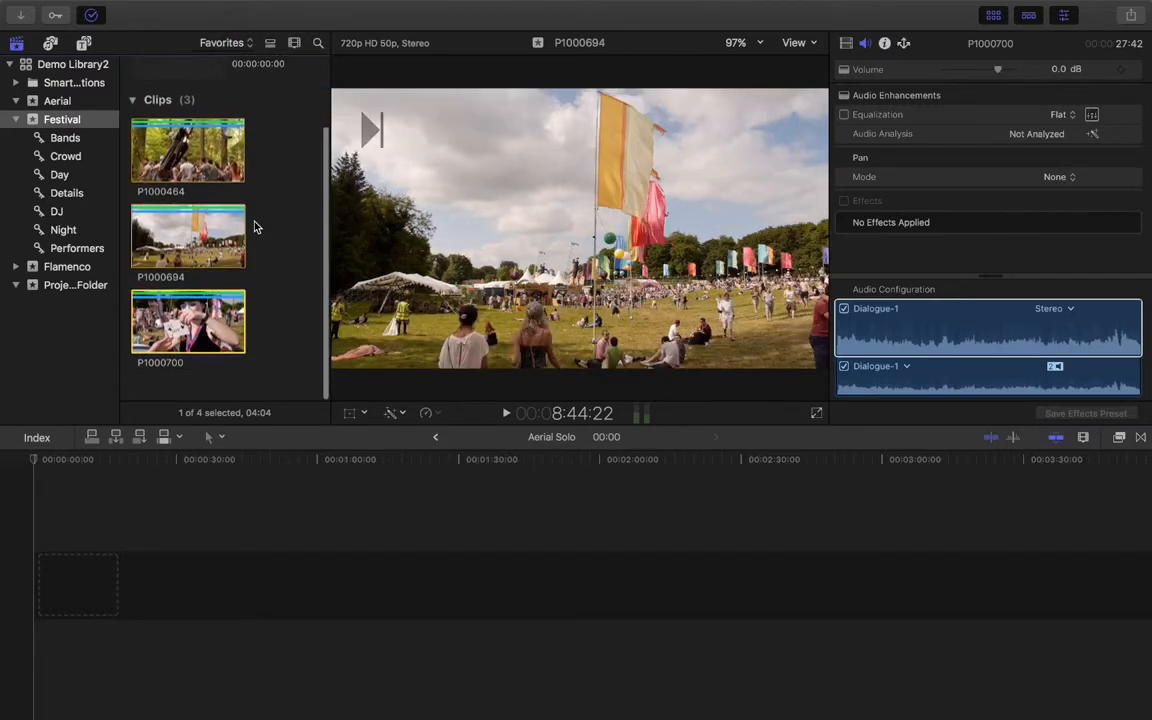
{"action": "scroll", "coordinate": [255, 227], "scroll_direction": "up", "scroll_amount": 5}
{"action": "scroll", "coordinate": [255, 225], "scroll_direction": "down", "scroll_amount": 5}
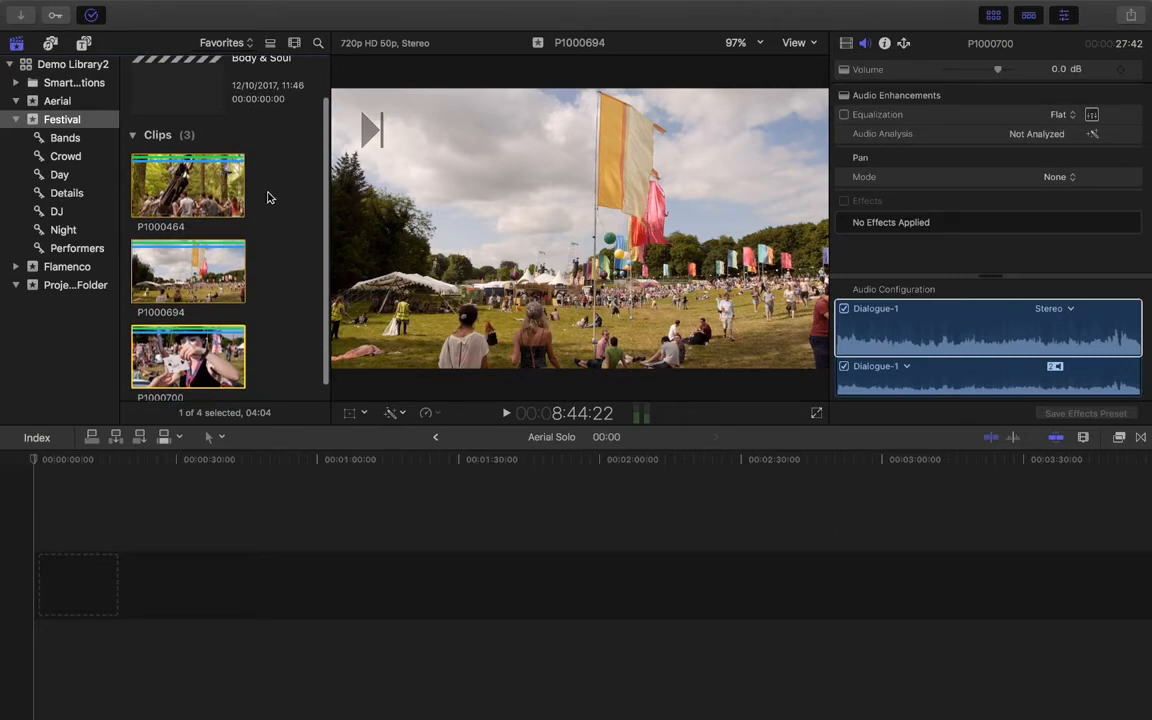
Check the favorited ranges in the Bands, Crowd and Day keyword collections, and return to the whole Festival event.
{"action": "left_click", "coordinate": [66, 140]}
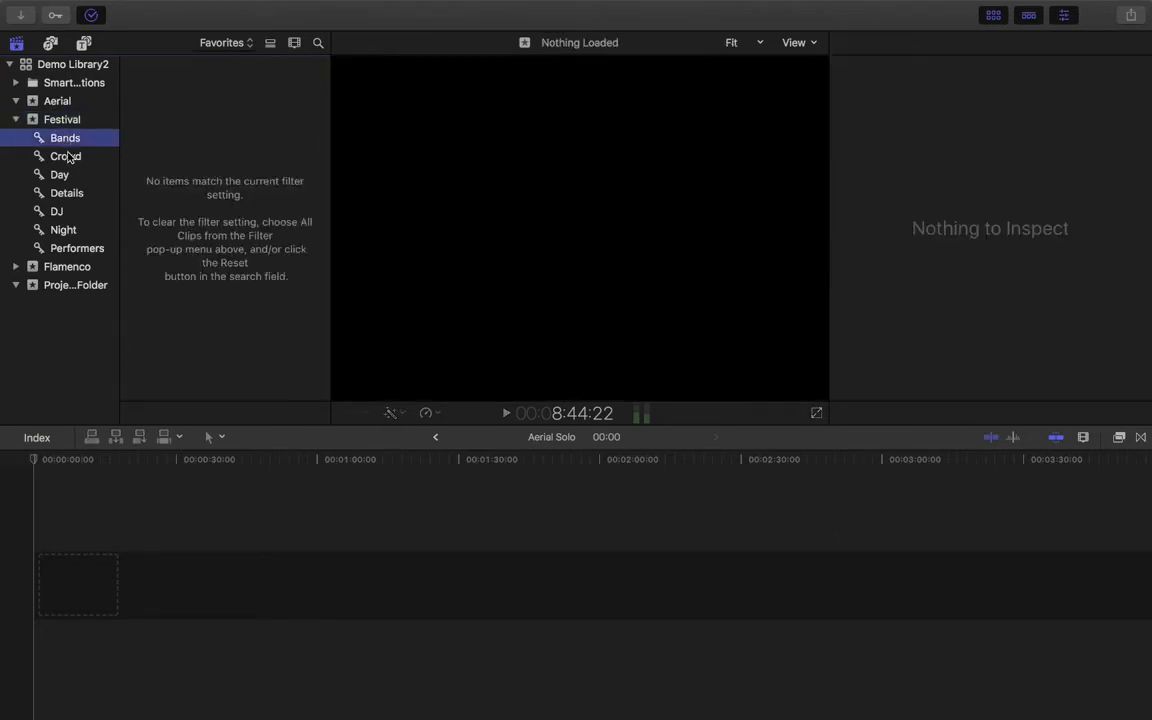
{"action": "left_click", "coordinate": [68, 157]}
{"action": "left_click", "coordinate": [66, 139]}
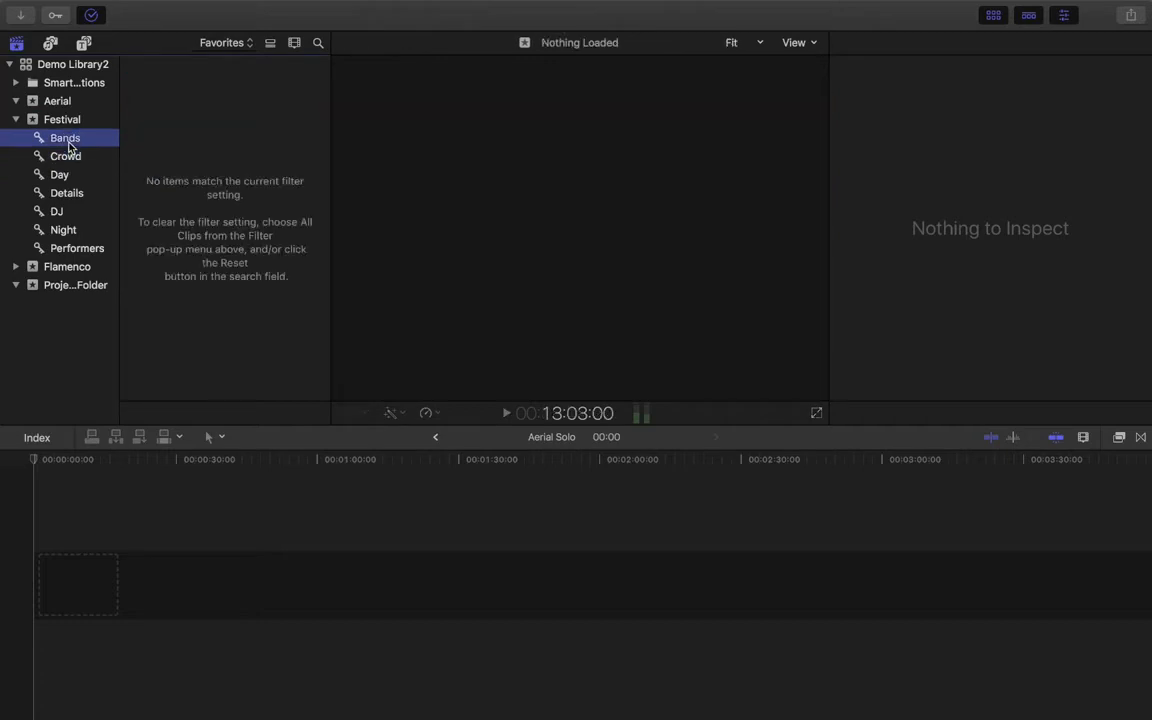
{"action": "left_click", "coordinate": [66, 157]}
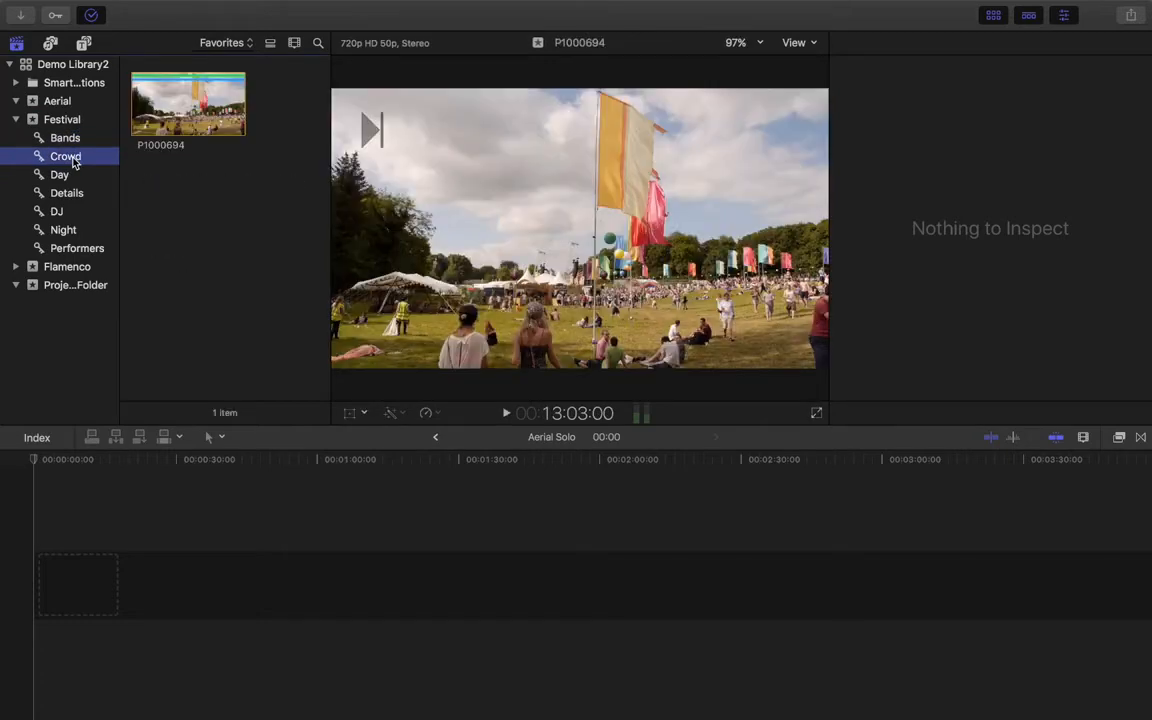
{"action": "left_click", "coordinate": [199, 118]}
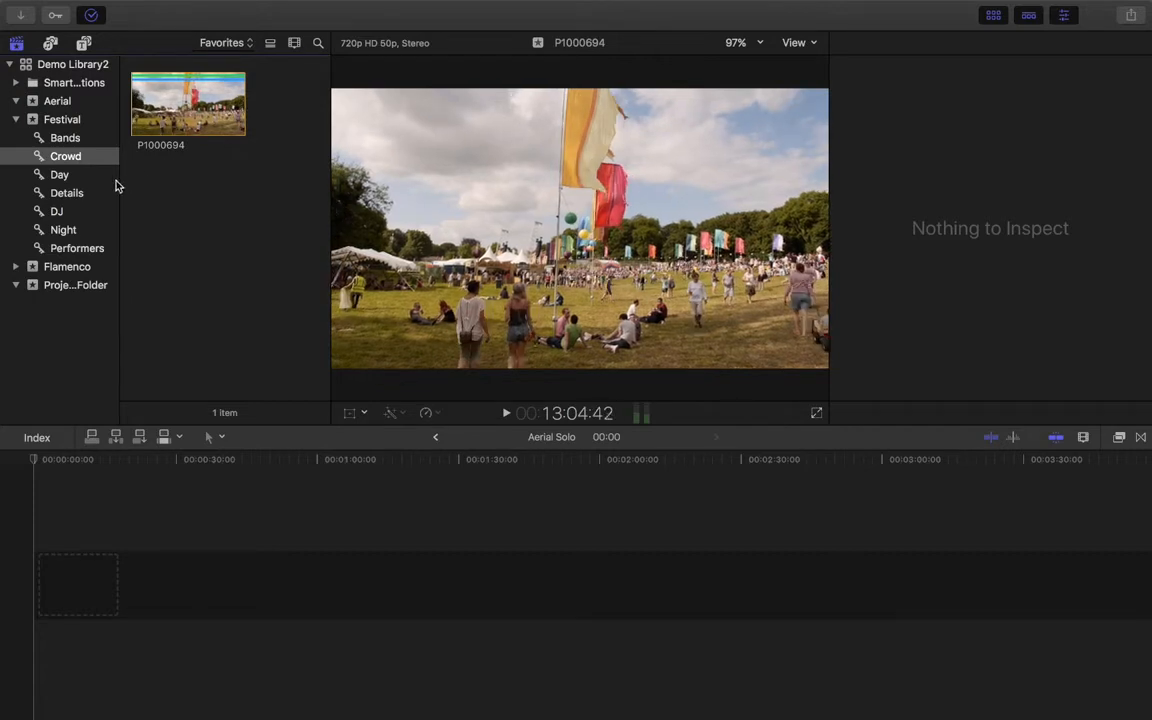
{"action": "left_click", "coordinate": [62, 176]}
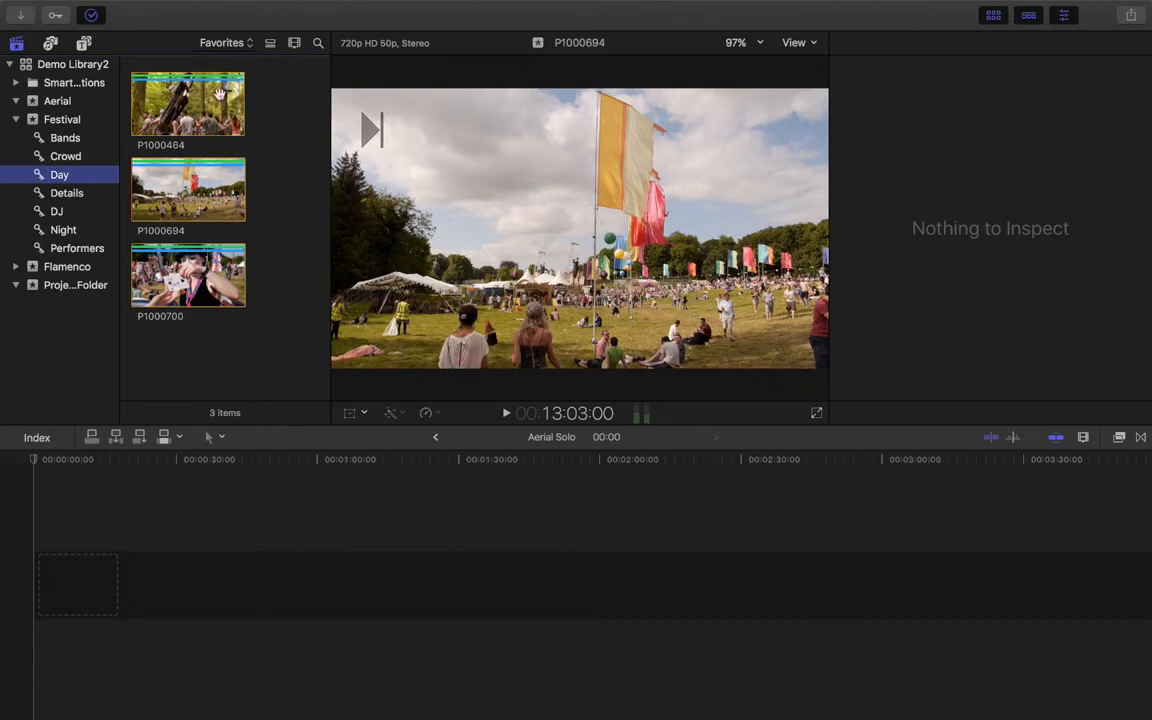
{"action": "left_click", "coordinate": [62, 121]}
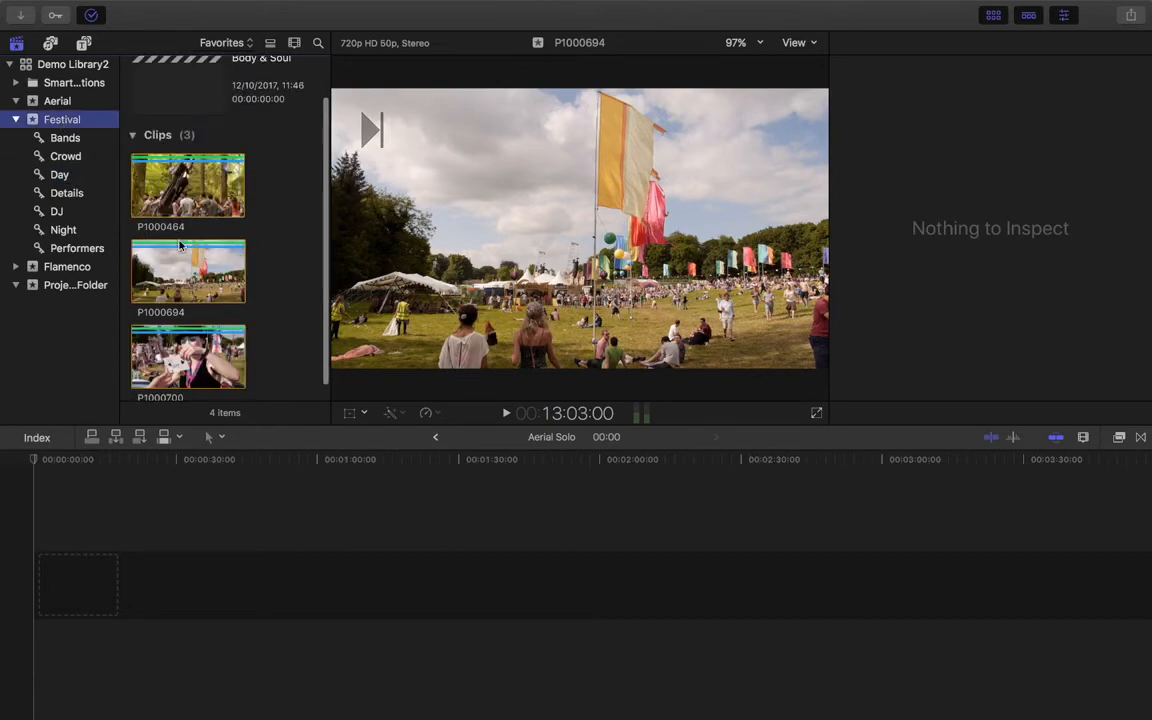
{"action": "scroll", "coordinate": [160, 150], "scroll_direction": "down", "scroll_amount": 2}
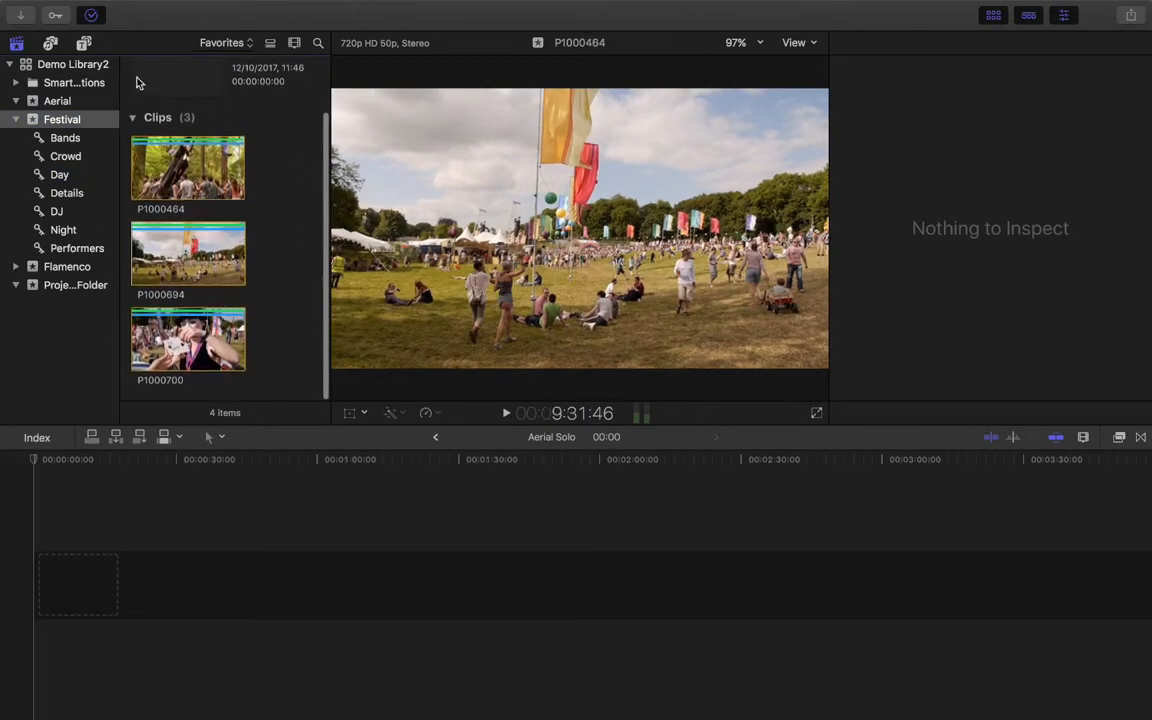
Show all Festival clips again and mark three separate ranges of clip P1000684, about 01:40, 01:43 and 02:31 long, as favorites.
{"action": "left_click", "coordinate": [222, 42]}
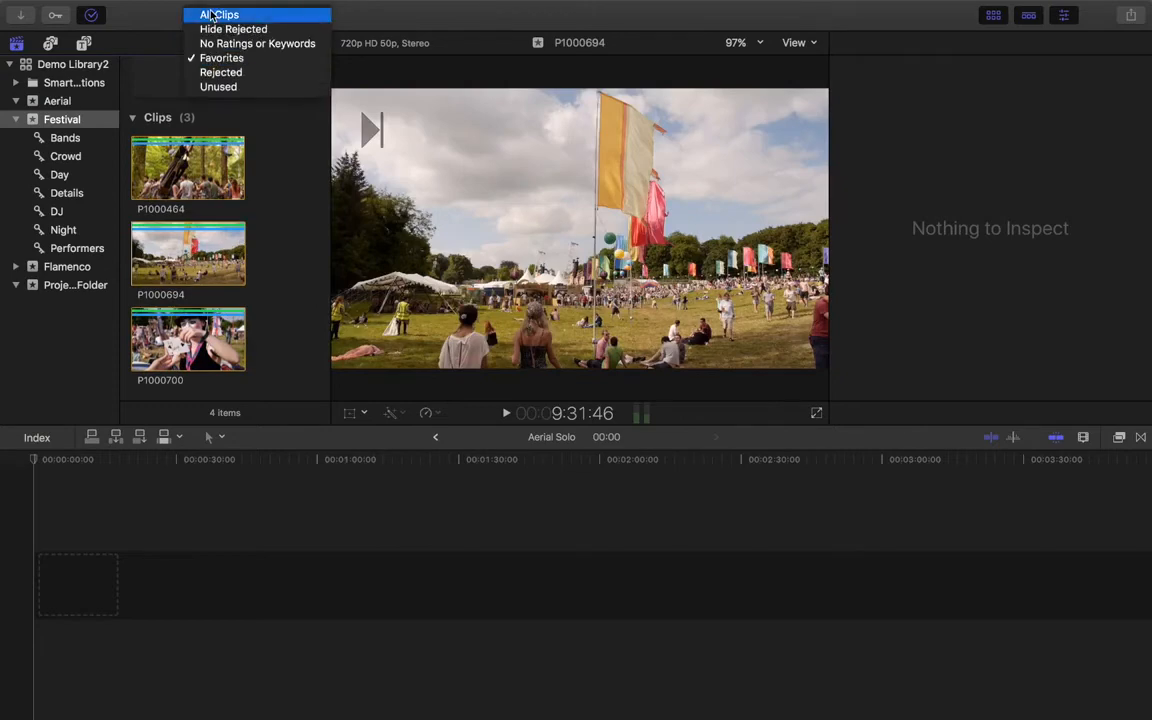
{"action": "left_click", "coordinate": [214, 15]}
{"action": "scroll", "coordinate": [185, 335], "scroll_direction": "up", "scroll_amount": 10}
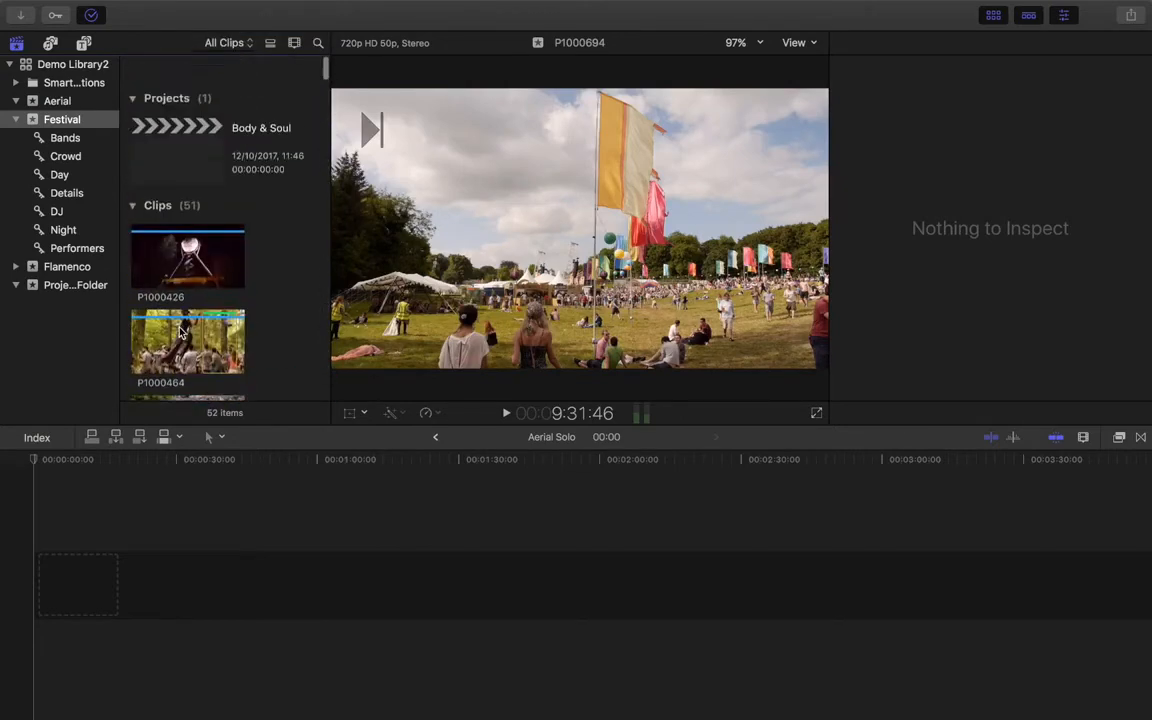
{"action": "scroll", "coordinate": [185, 300], "scroll_direction": "down", "scroll_amount": 2}
{"action": "left_click", "coordinate": [185, 296]}
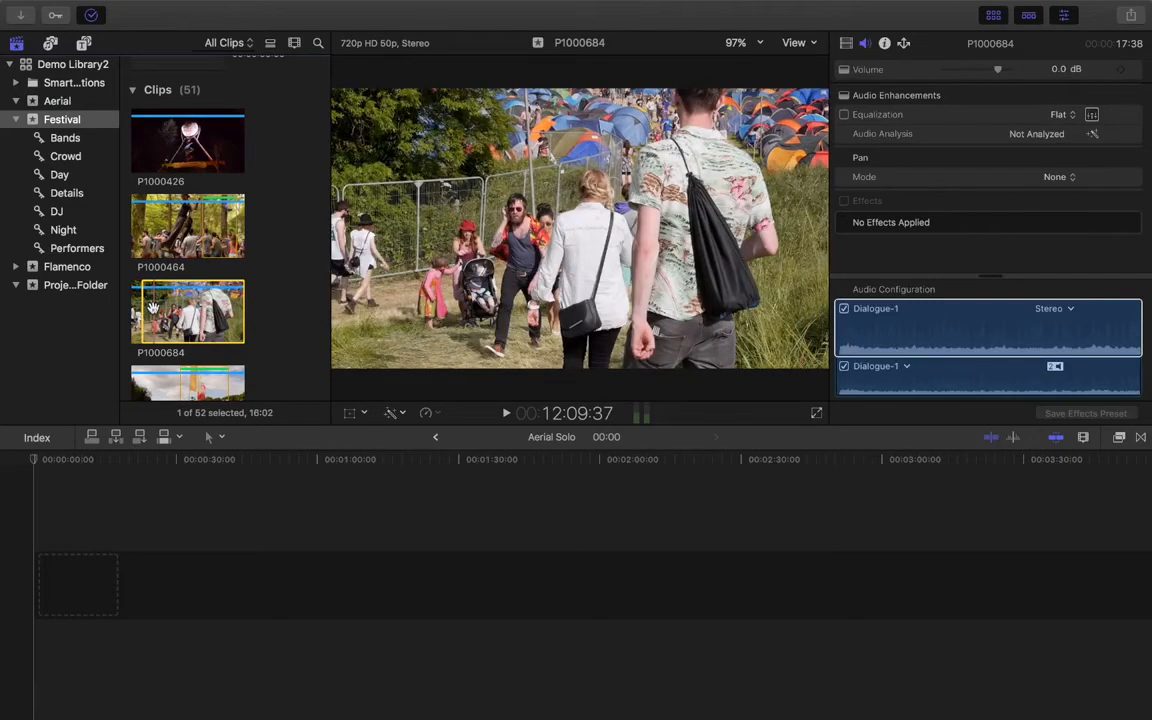
{"action": "key", "text": "o"}
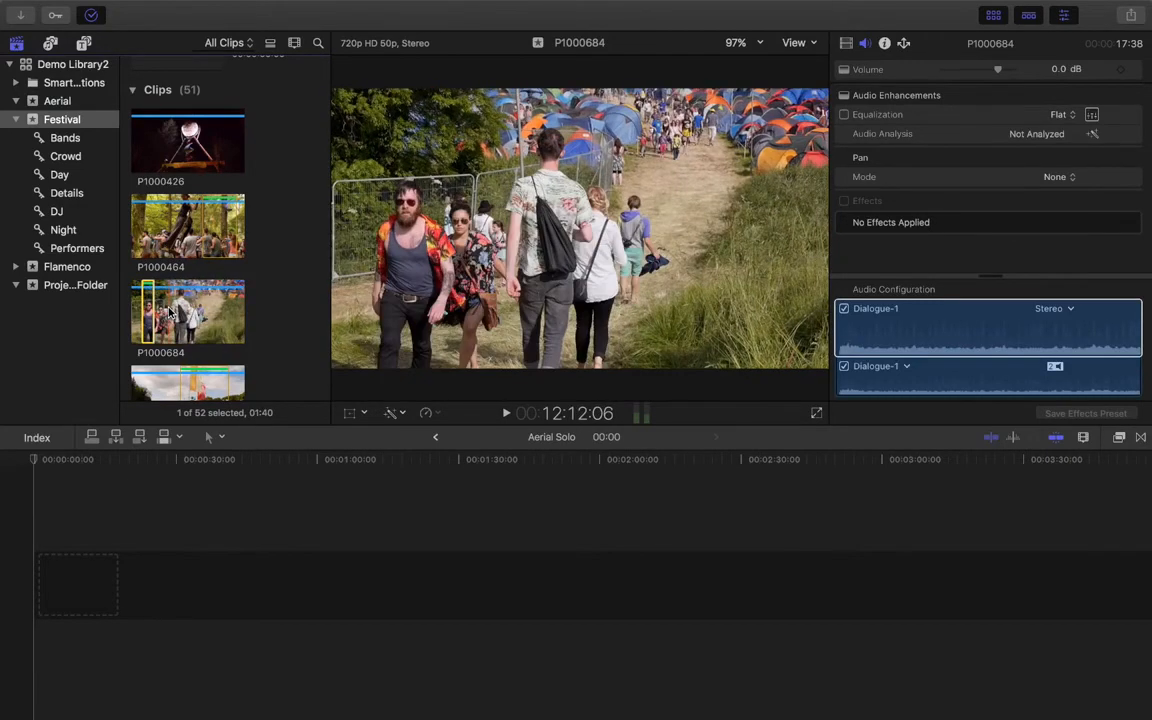
{"action": "key", "text": "i"}
{"action": "key", "text": "o"}
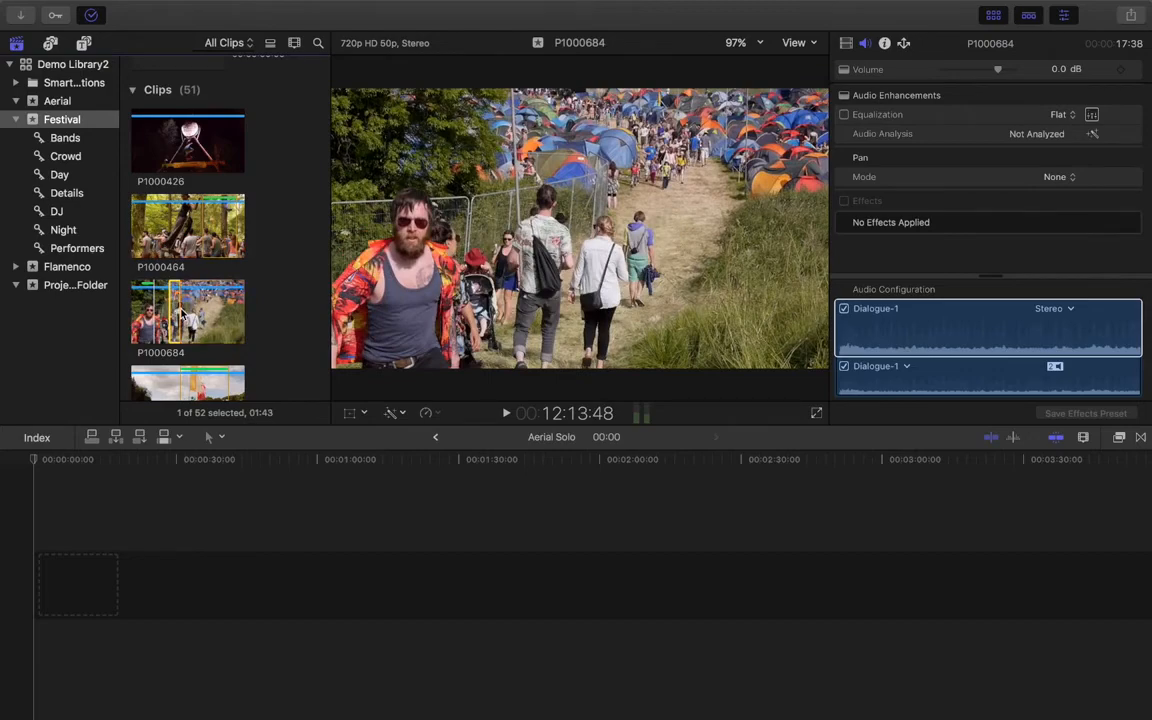
{"action": "key", "text": "i"}
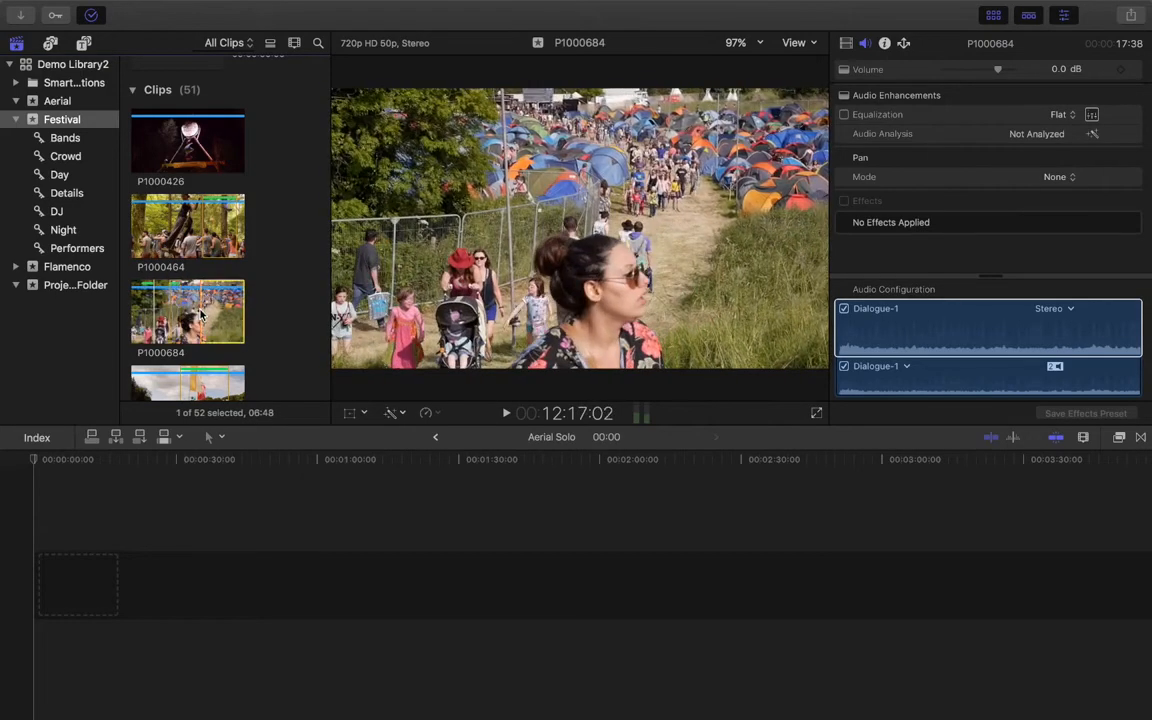
{"action": "key", "text": "o"}
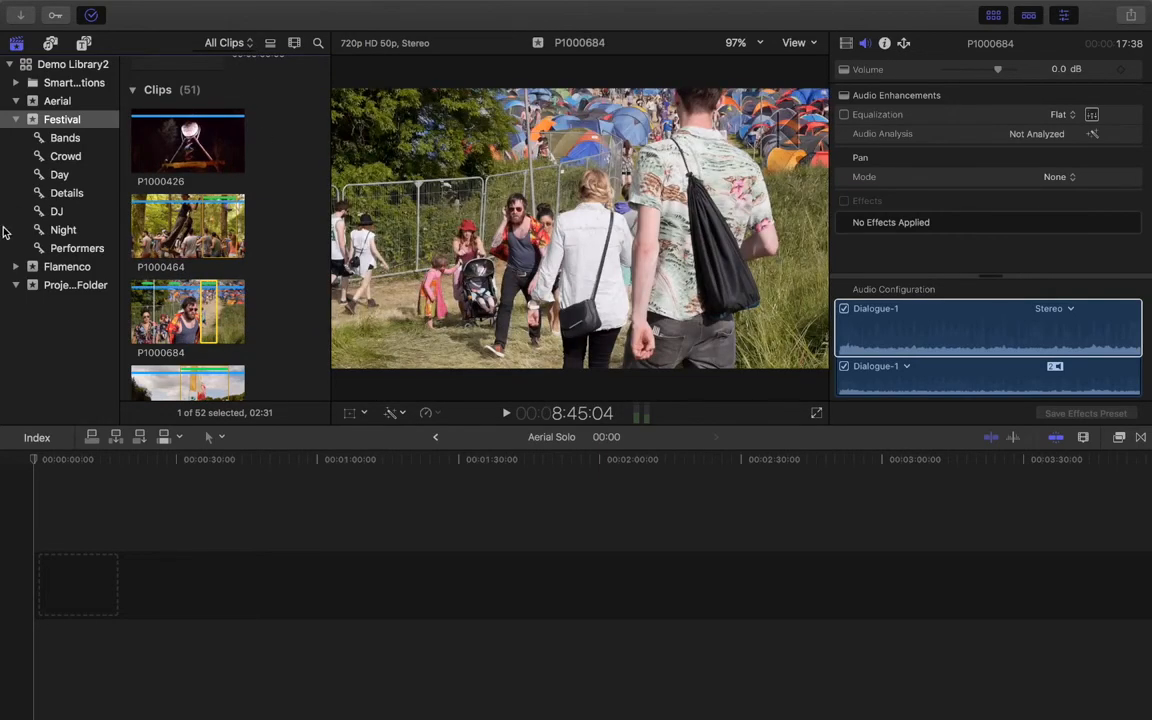
Filter the Festival event to Favorites, inspect the separate P1000684 ranges, and collapse the event's keyword collections.
{"action": "left_click", "coordinate": [226, 42]}
{"action": "left_click", "coordinate": [250, 85]}
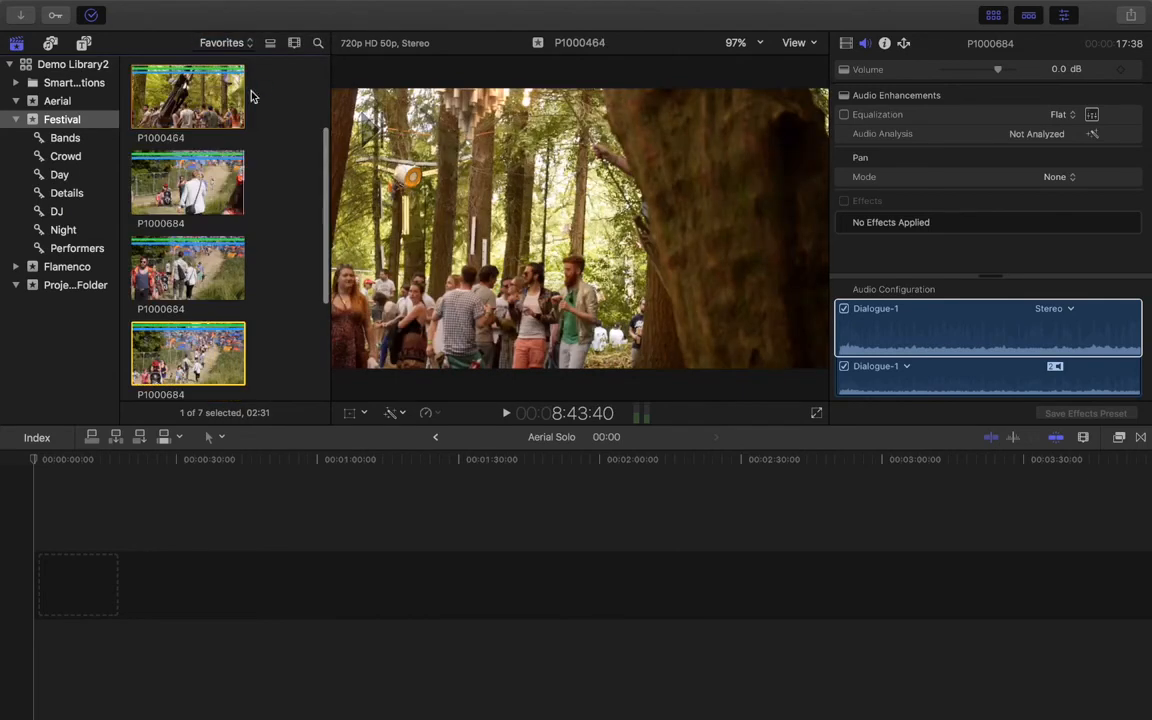
{"action": "scroll", "coordinate": [239, 229], "scroll_direction": "down", "scroll_amount": 2}
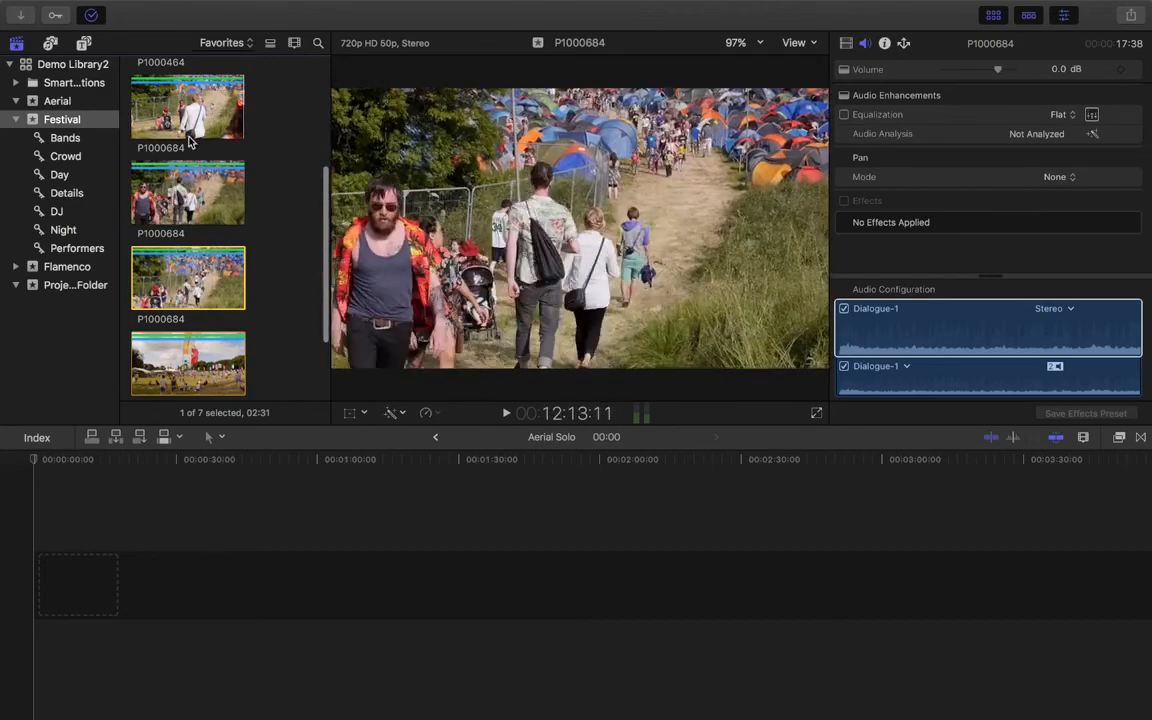
{"action": "left_click", "coordinate": [175, 185]}
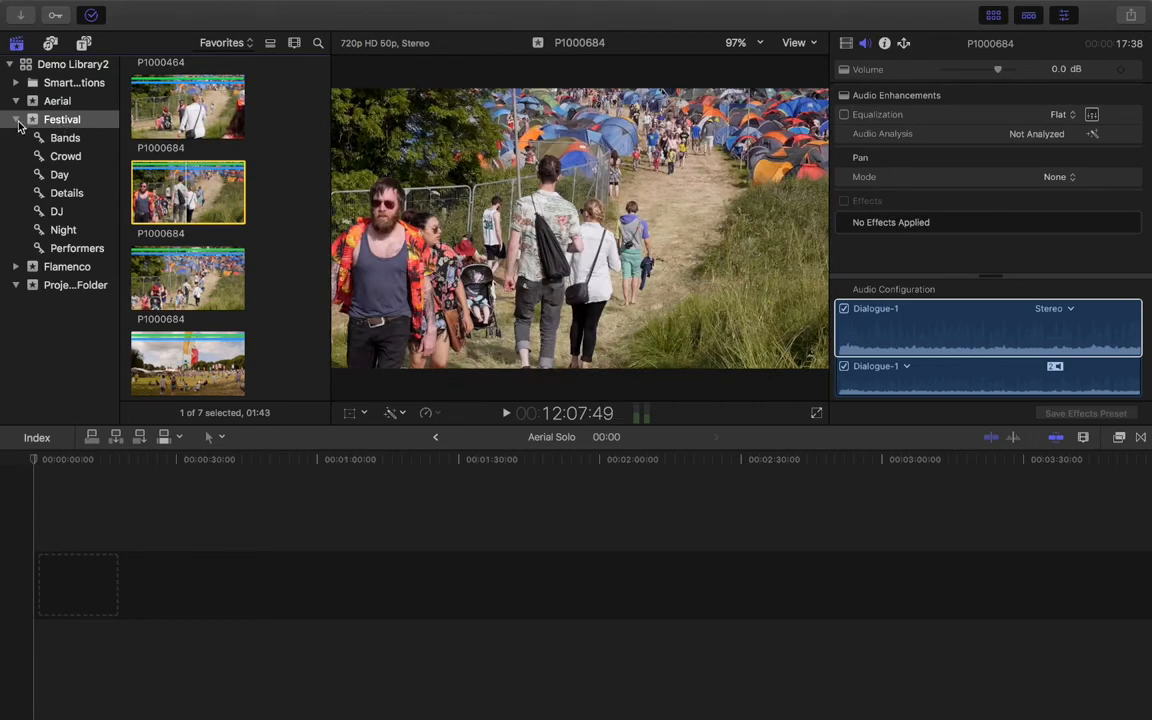
{"action": "left_click", "coordinate": [16, 120]}
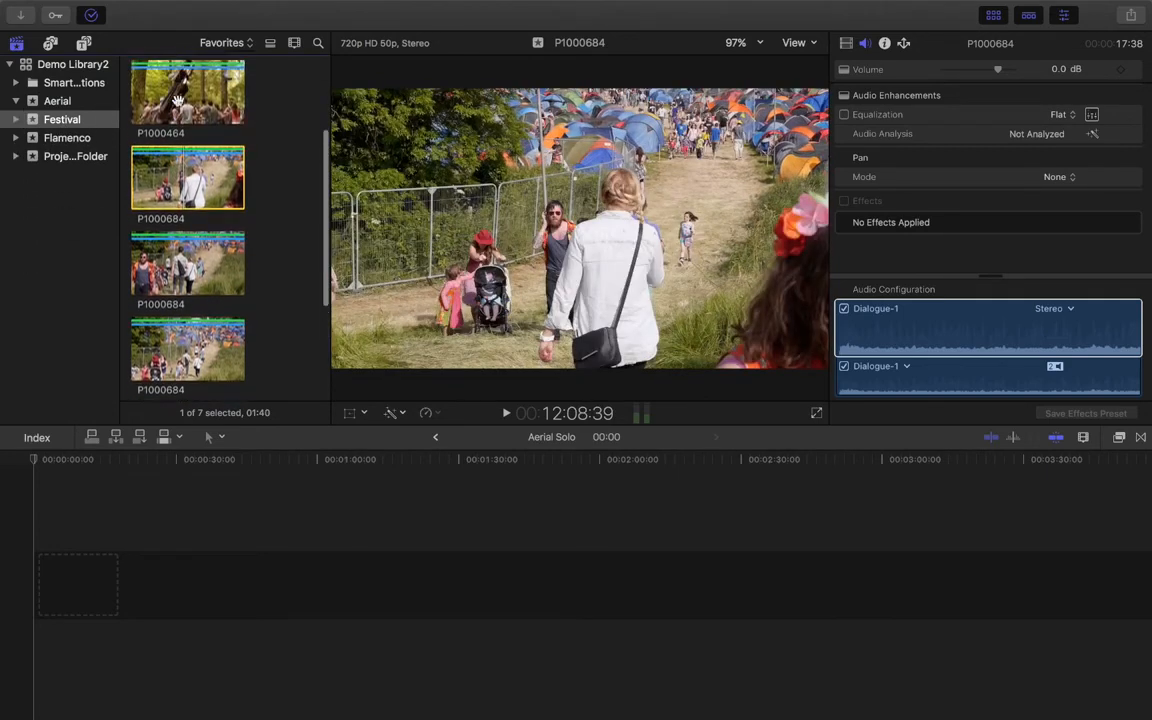
Look at the Aerial event's contents, and return to the Festival event to look over its project and favorited clips.
{"action": "scroll", "coordinate": [175, 108], "scroll_direction": "up", "scroll_amount": 5}
{"action": "left_click", "coordinate": [58, 101]}
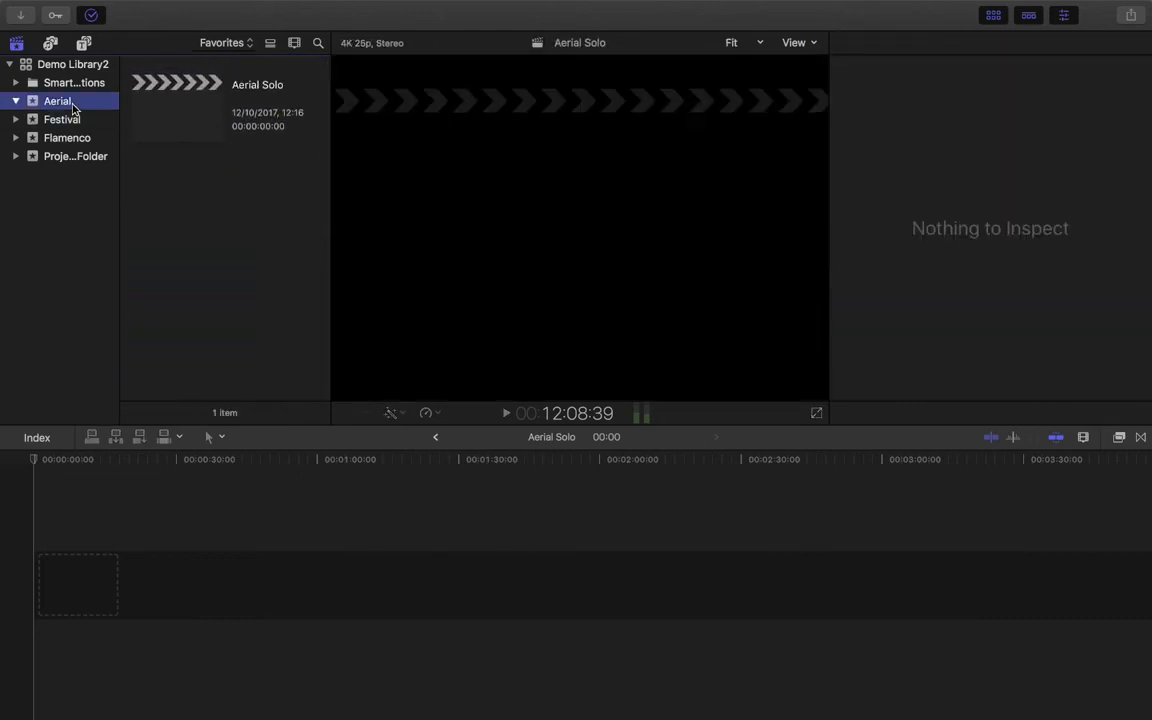
{"action": "left_click", "coordinate": [60, 121]}
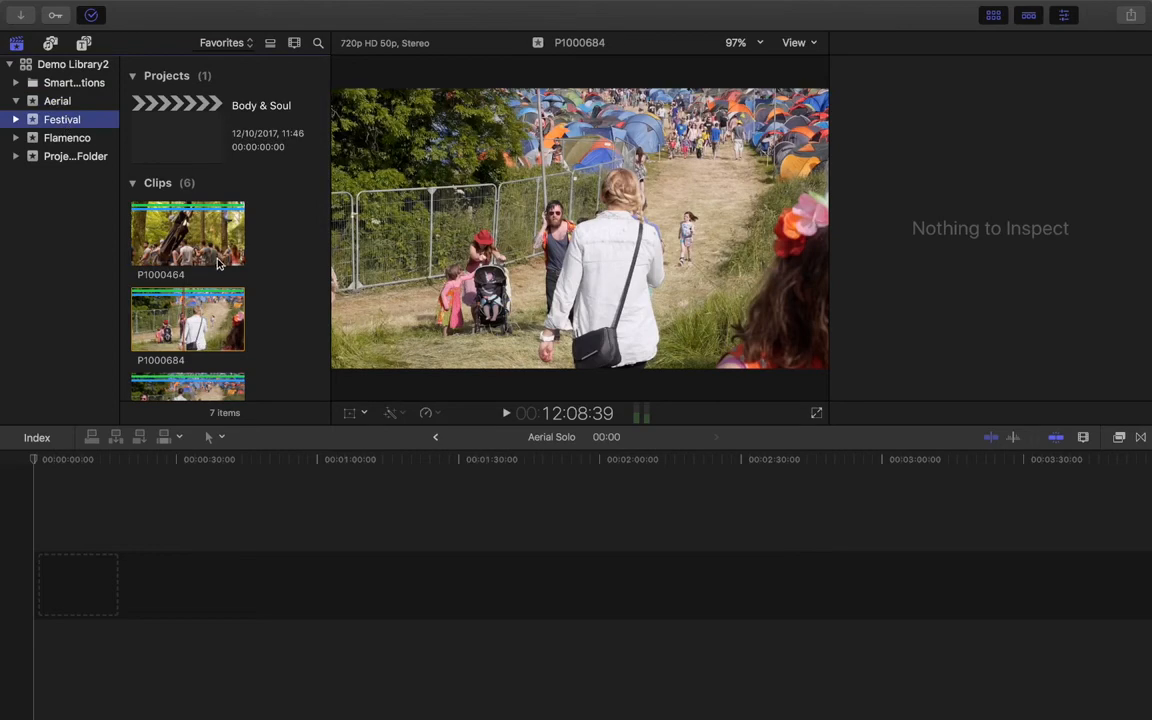
{"action": "left_click", "coordinate": [58, 123]}
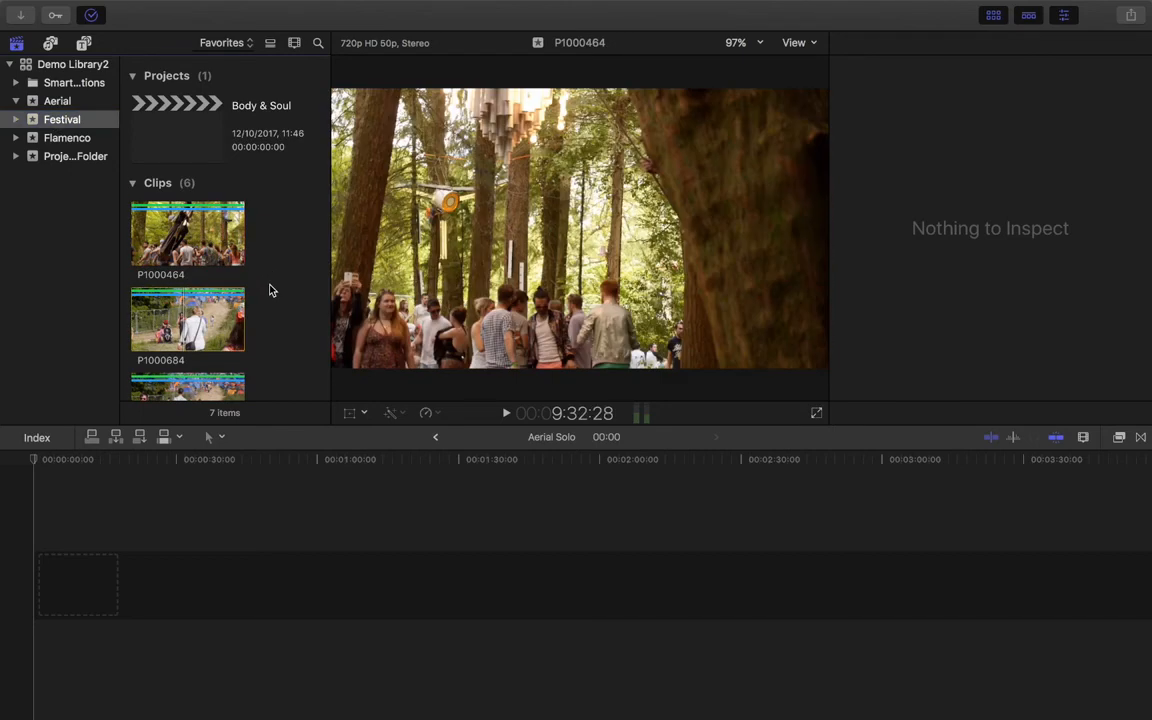
{"action": "scroll", "coordinate": [270, 288], "scroll_direction": "down", "scroll_amount": 3}
Show all clips of the Festival event again, expand its keyword collections, and browse Bands, Crowd and Day.
{"action": "left_click", "coordinate": [238, 43]}
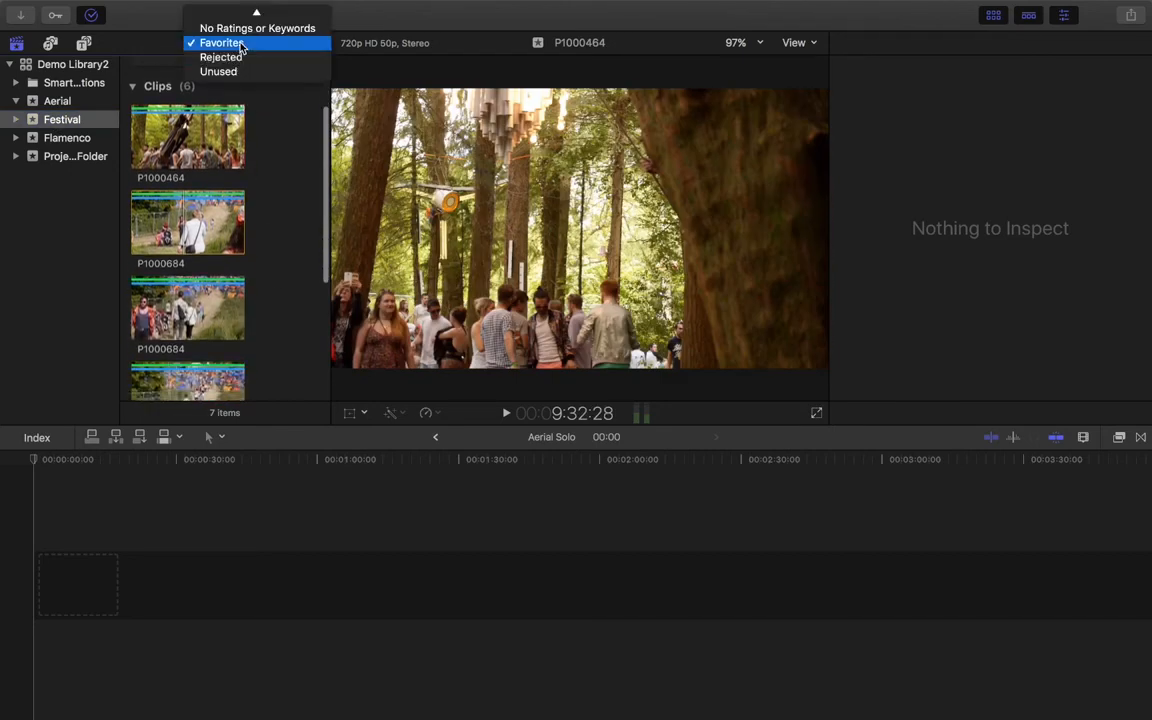
{"action": "left_click", "coordinate": [241, 17]}
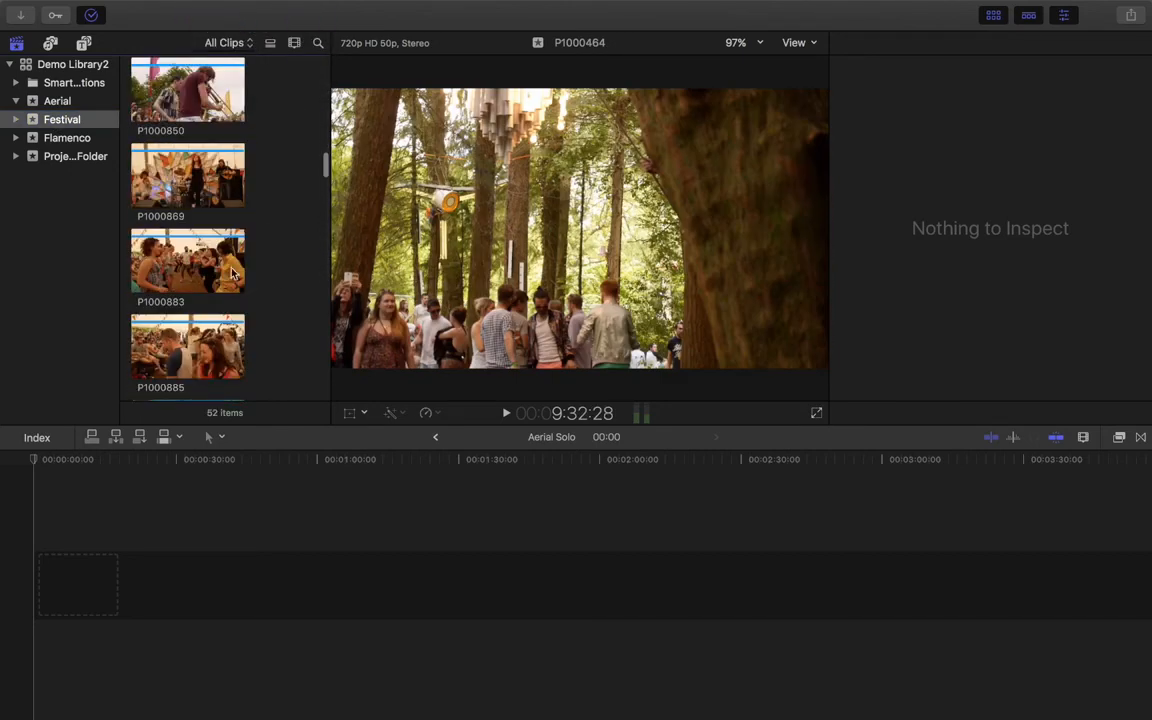
{"action": "left_click", "coordinate": [15, 120]}
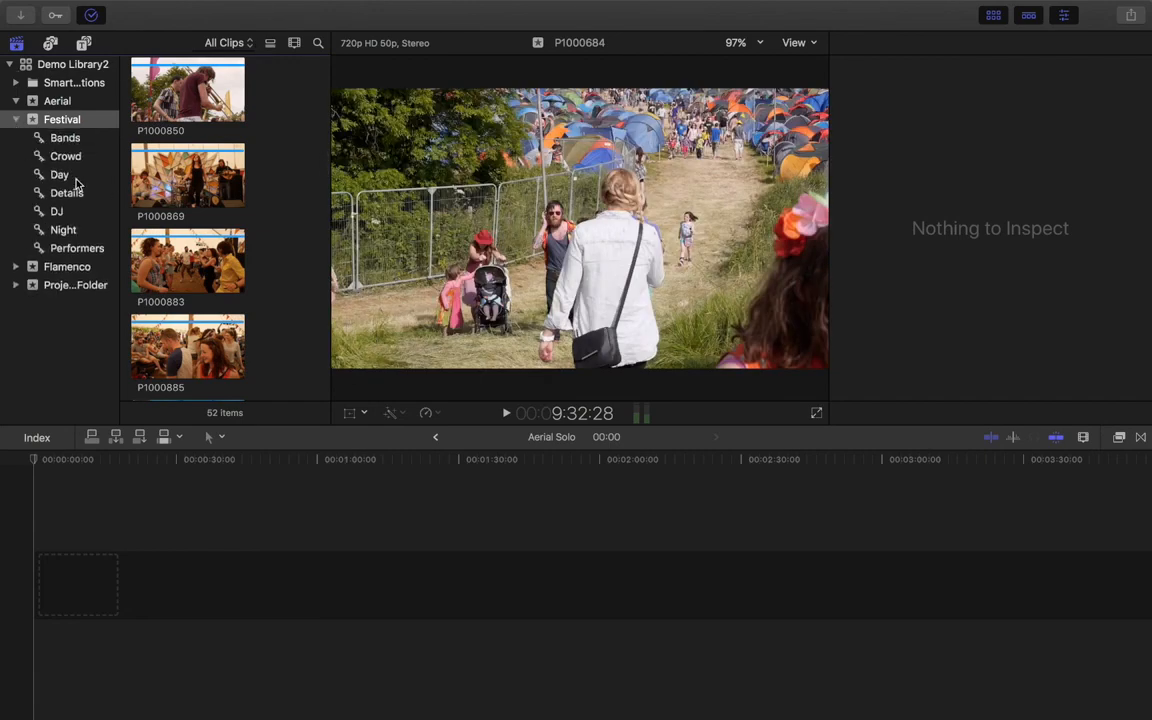
{"action": "left_click", "coordinate": [68, 138]}
{"action": "left_click", "coordinate": [70, 157]}
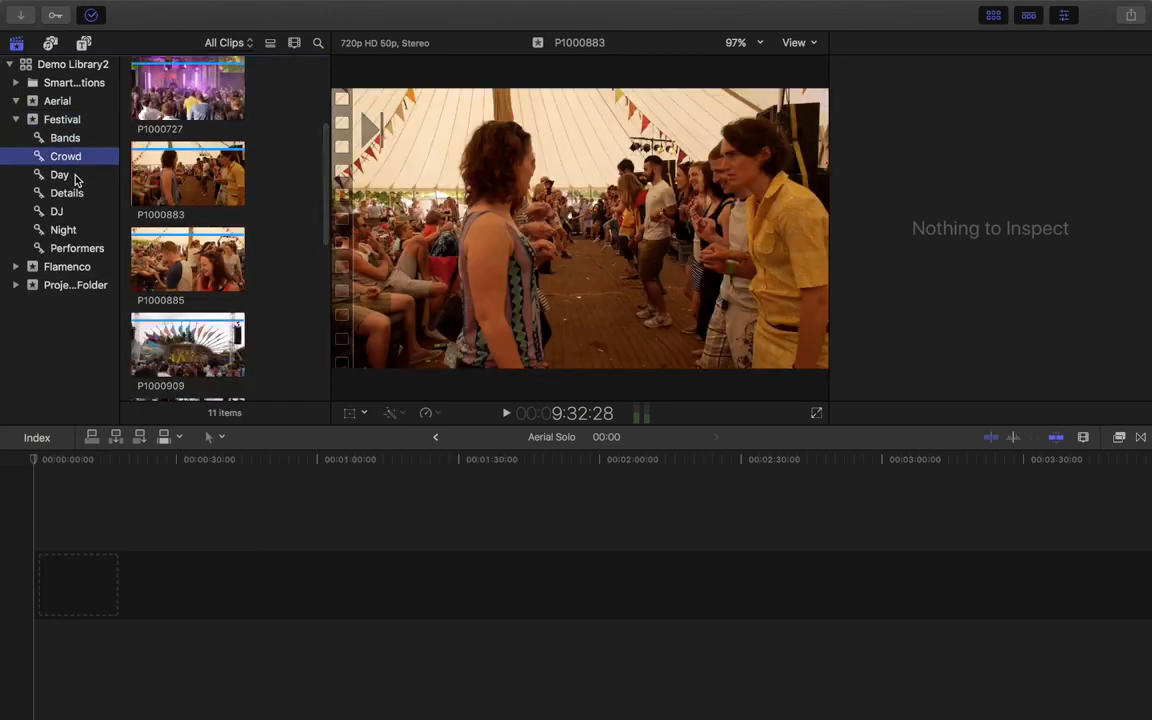
{"action": "left_click", "coordinate": [74, 175]}
{"action": "left_click", "coordinate": [65, 139]}
Filter the Bands keyword collection to Favorites, and check the Crowd collection with the same filter.
{"action": "left_click", "coordinate": [229, 43]}
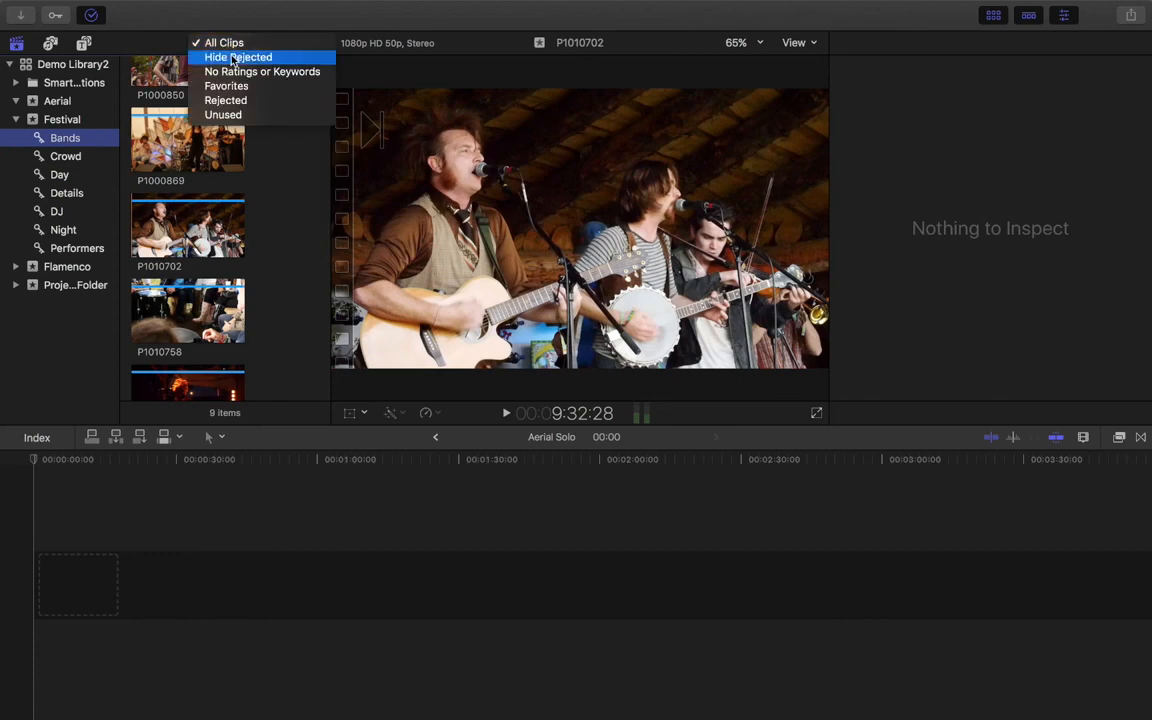
{"action": "left_click", "coordinate": [230, 85]}
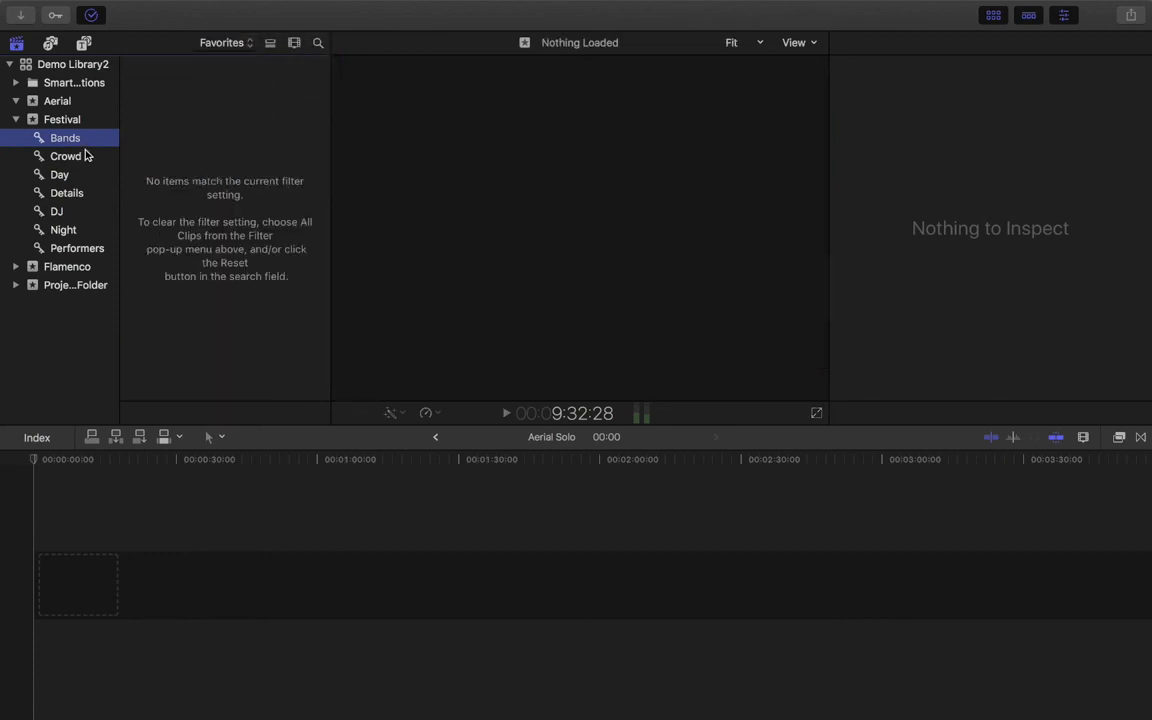
{"action": "left_click", "coordinate": [86, 156]}
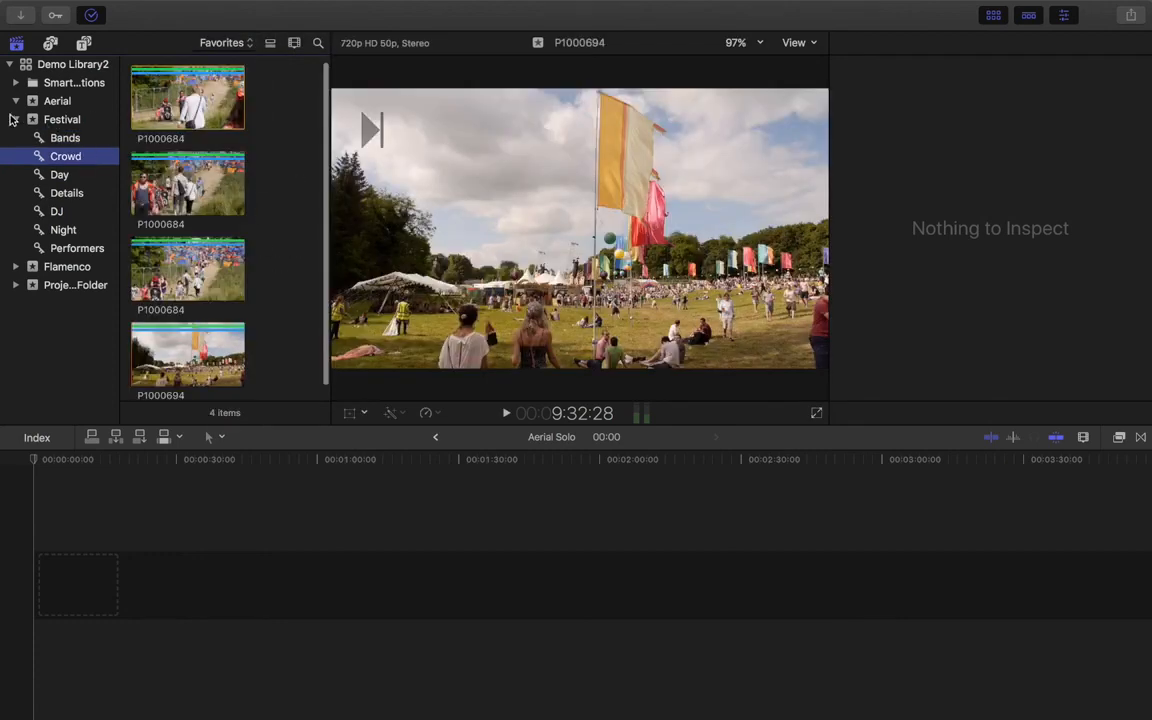